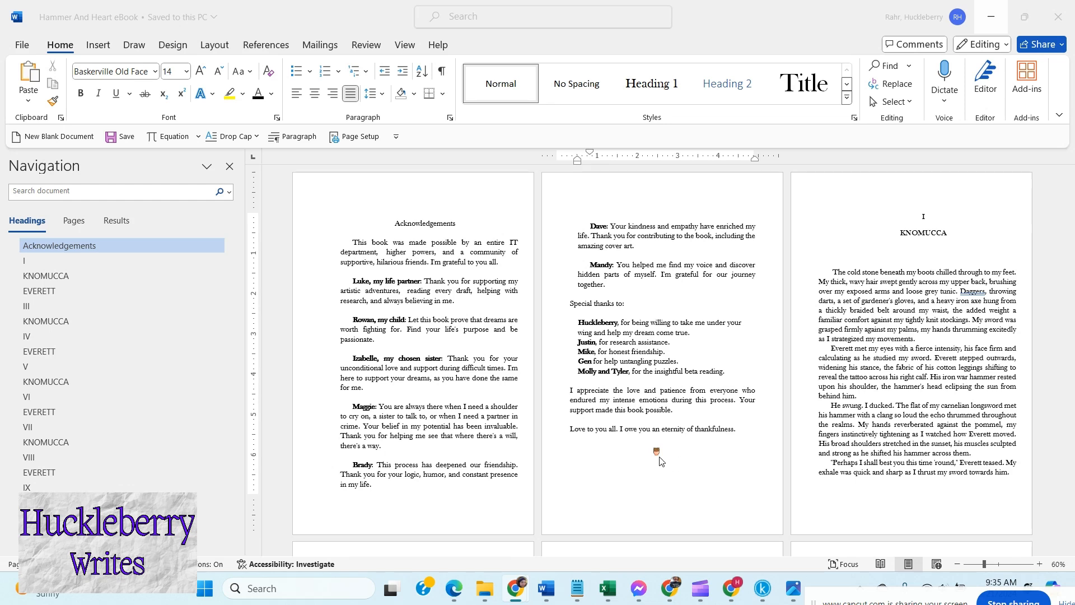
Step: Delete the emoji below the closing line of the Acknowledgements
{"action": "scroll", "coordinate": [686, 390], "scroll_direction": "down", "scroll_amount": 2}
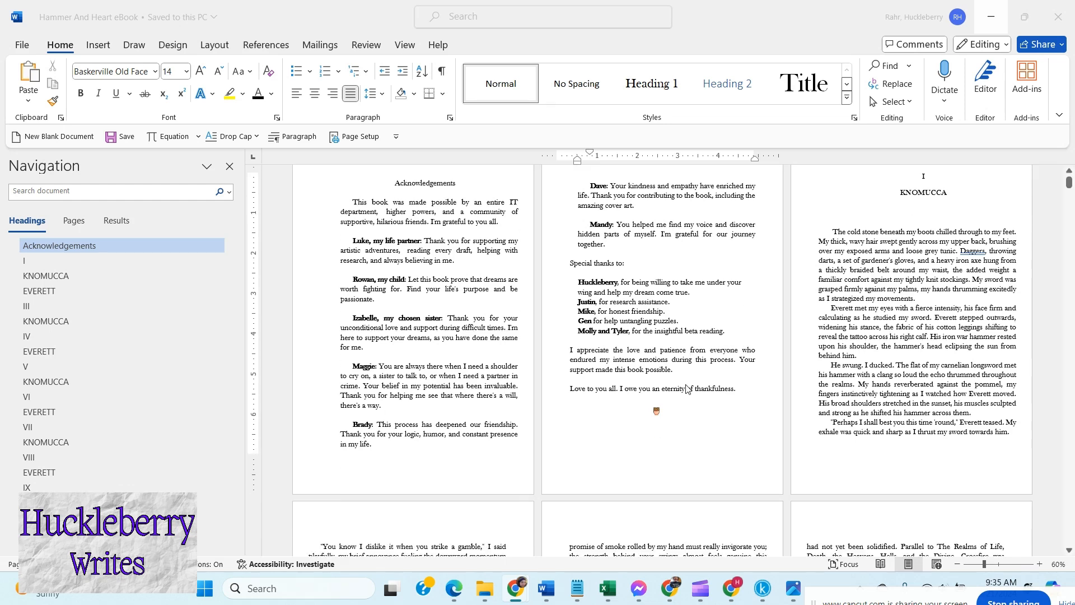
{"action": "left_click", "coordinate": [659, 413]}
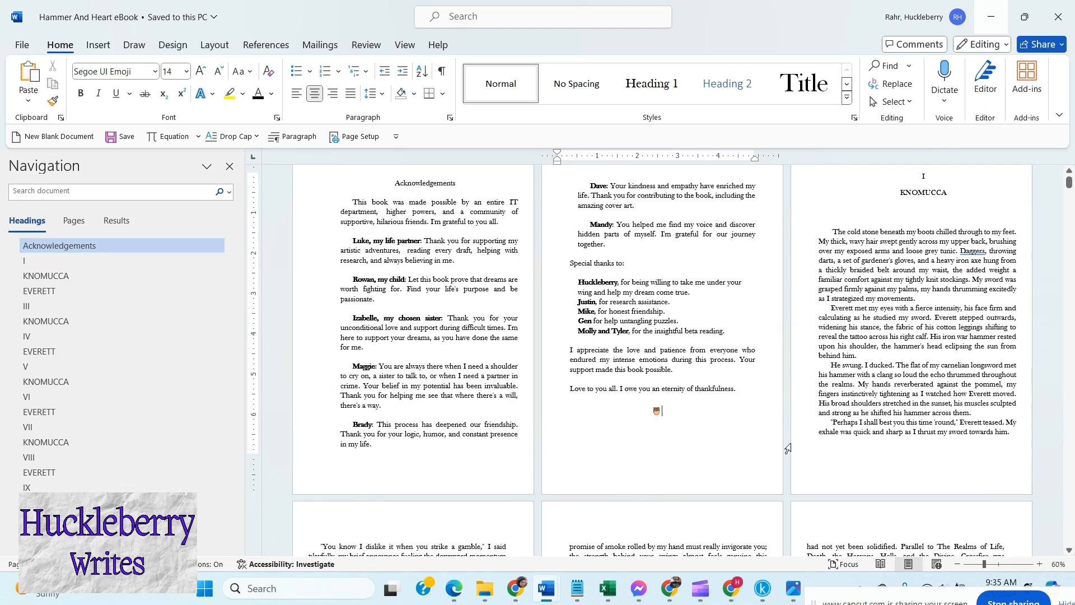
{"action": "key", "text": "BackSpace"}
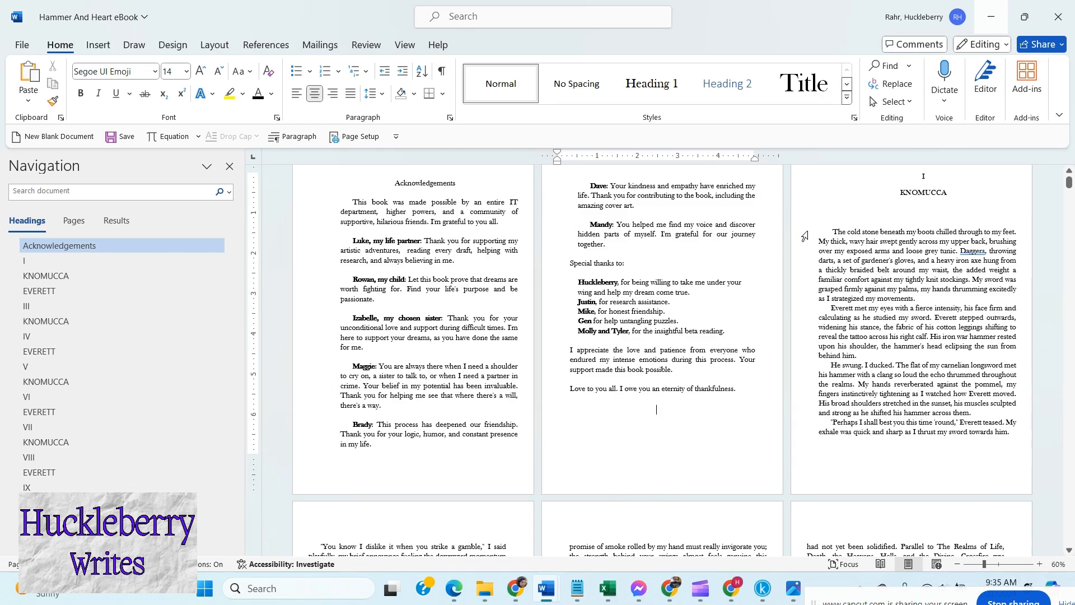
Step: Delete the emojis around "Thank You For Your Thyme" and before "Shop Site" on the "Feel free to follow the fun online" page
{"action": "left_click", "coordinate": [36, 290]}
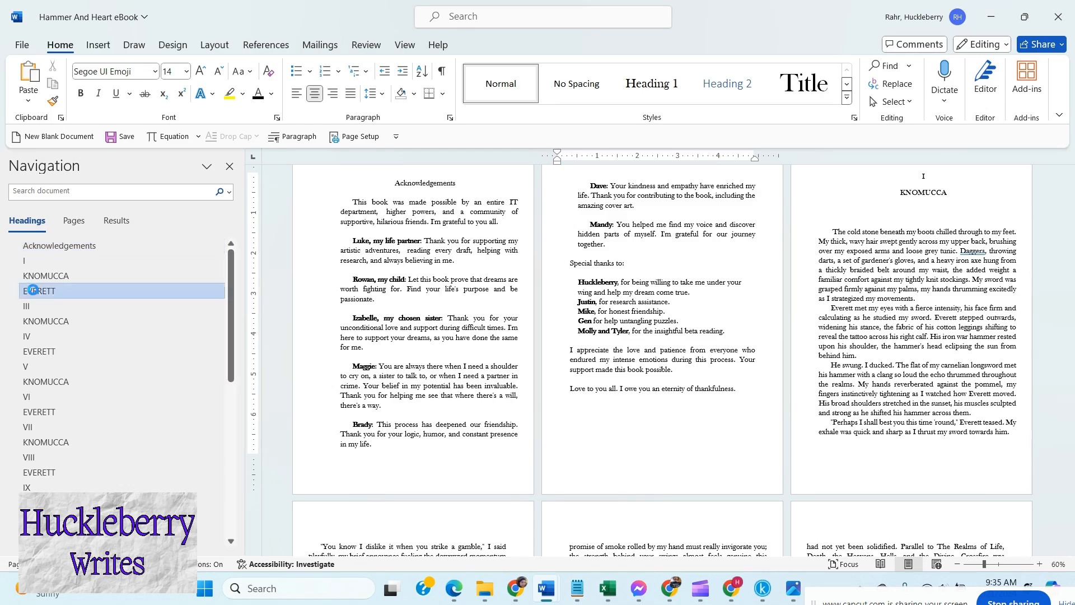
{"action": "scroll", "coordinate": [374, 278], "scroll_direction": "down", "scroll_amount": 1}
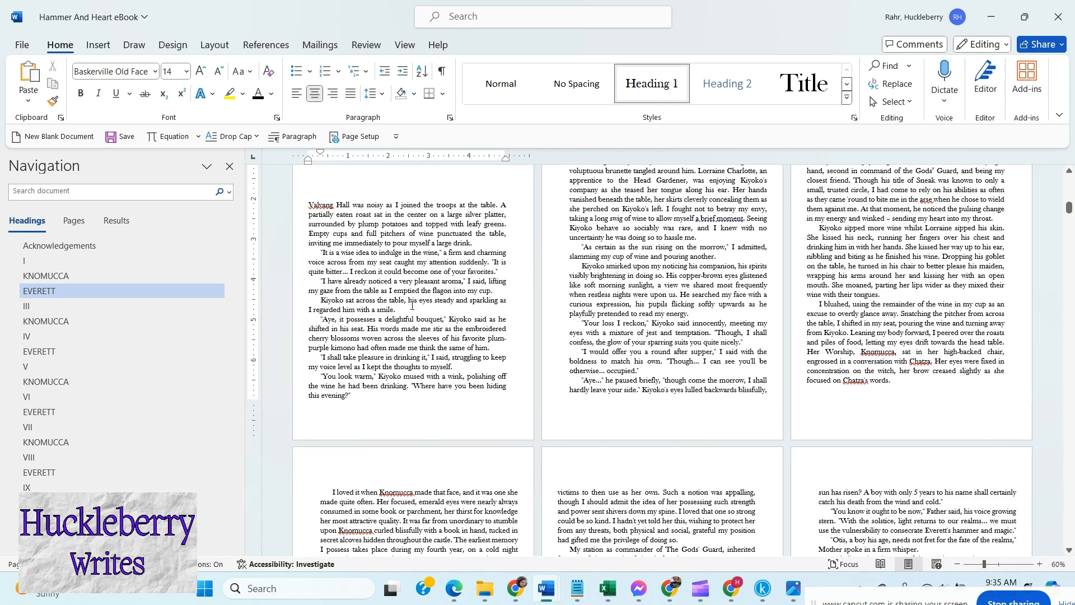
{"action": "left_click_drag", "start_coordinate": [1069, 208], "coordinate": [1073, 559]}
{"action": "scroll", "coordinate": [699, 315], "scroll_direction": "up", "scroll_amount": 5}
{"action": "scroll", "coordinate": [673, 312], "scroll_direction": "up", "scroll_amount": 4}
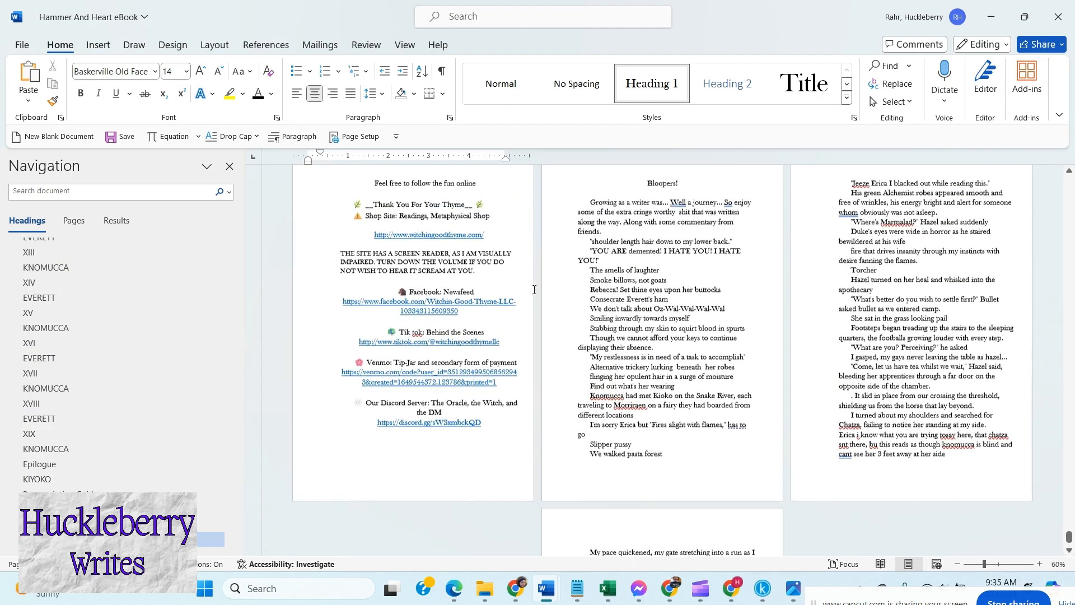
{"action": "left_click", "coordinate": [359, 248]}
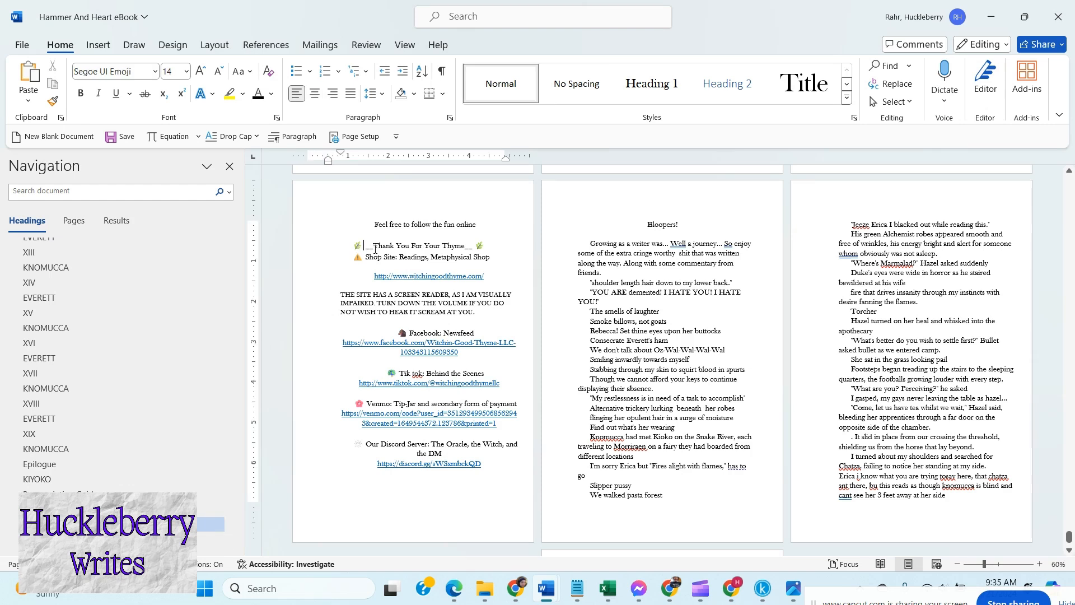
{"action": "key", "text": "BackSpace"}
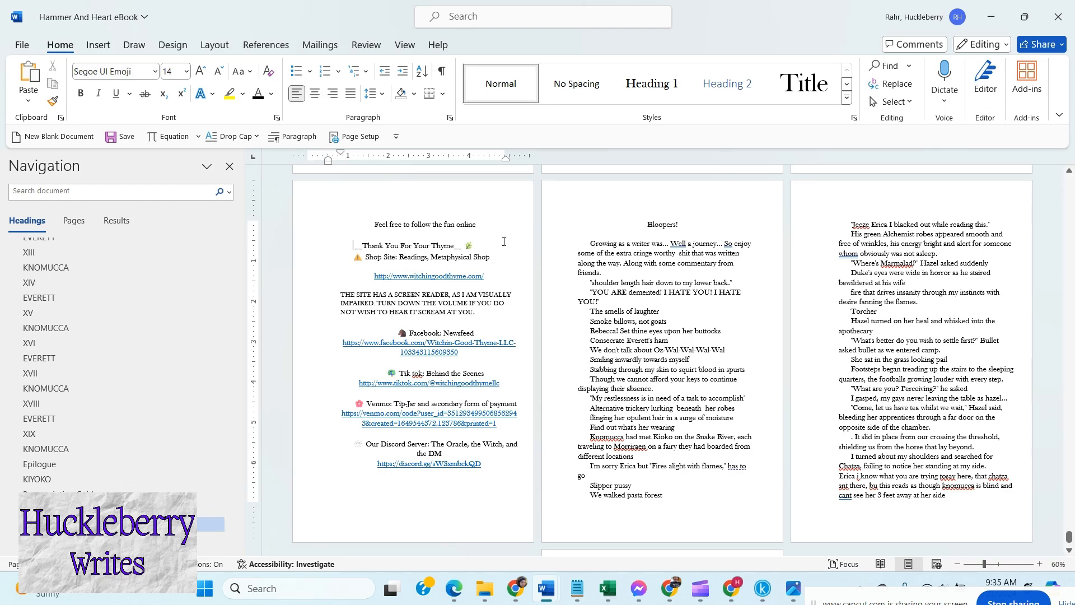
{"action": "key", "text": "BackSpace"}
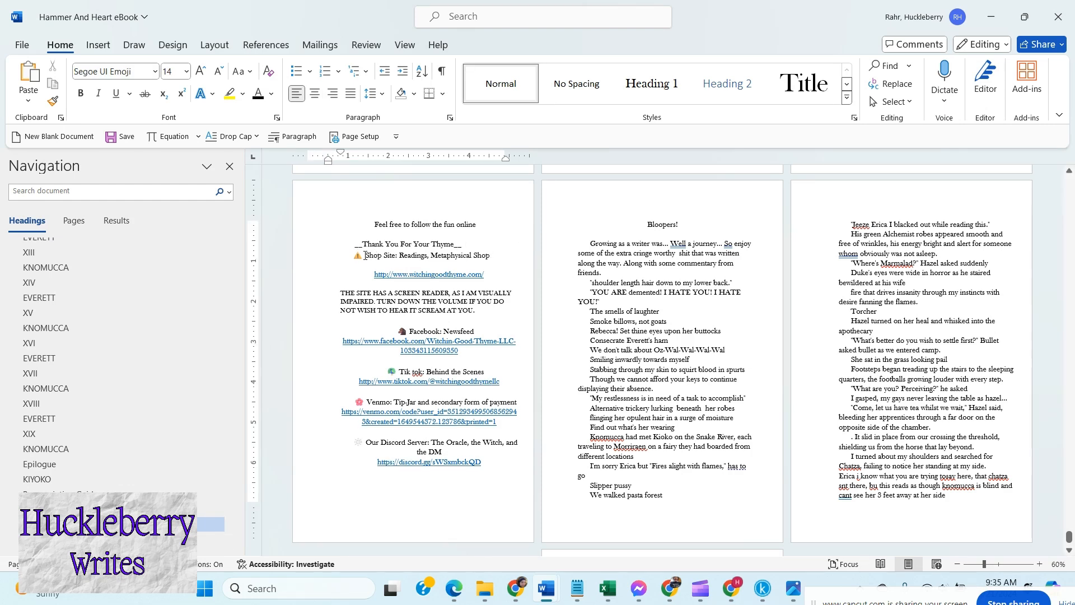
{"action": "left_click", "coordinate": [362, 255]}
{"action": "key", "text": "BackSpace"}
Step: Delete the emojis in front of the Facebook, Tik tok and Venmo lines
{"action": "left_click", "coordinate": [407, 329]}
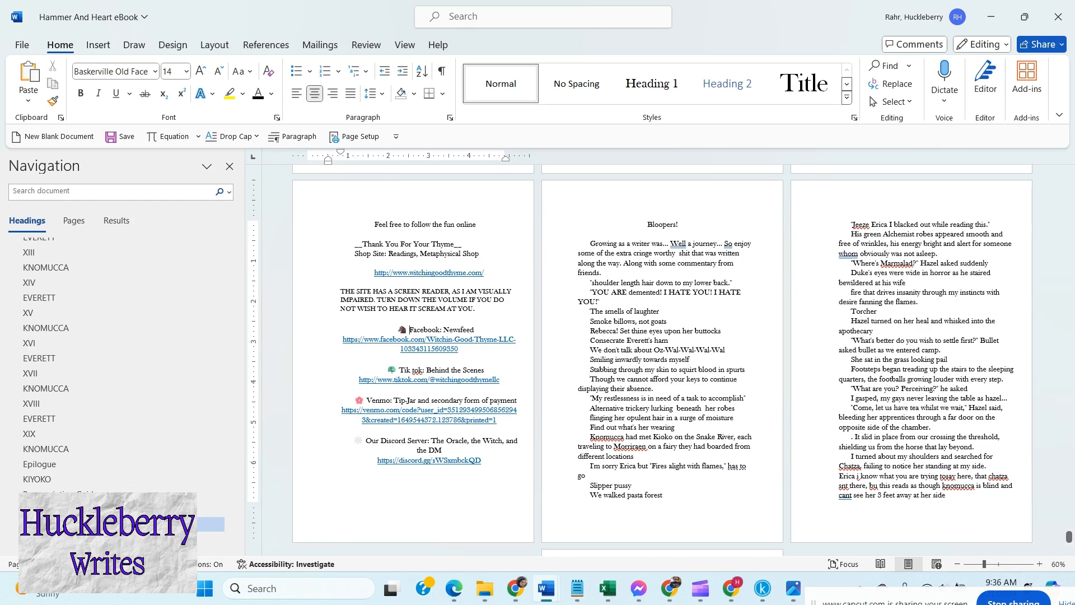
{"action": "key", "text": "BackSpace"}
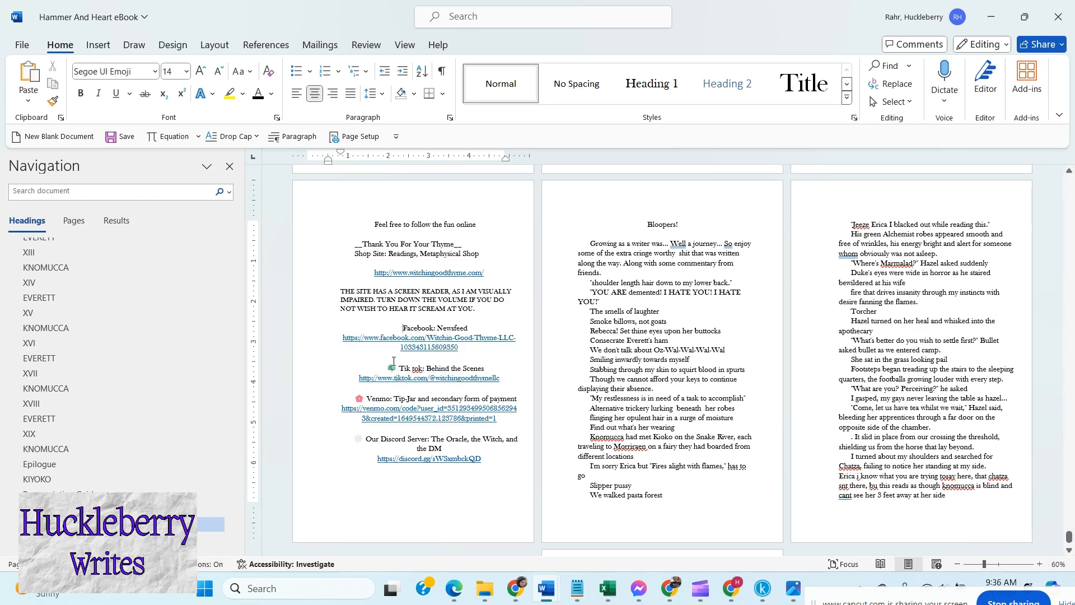
{"action": "left_click", "coordinate": [397, 367]}
{"action": "key", "text": "BackSpace"}
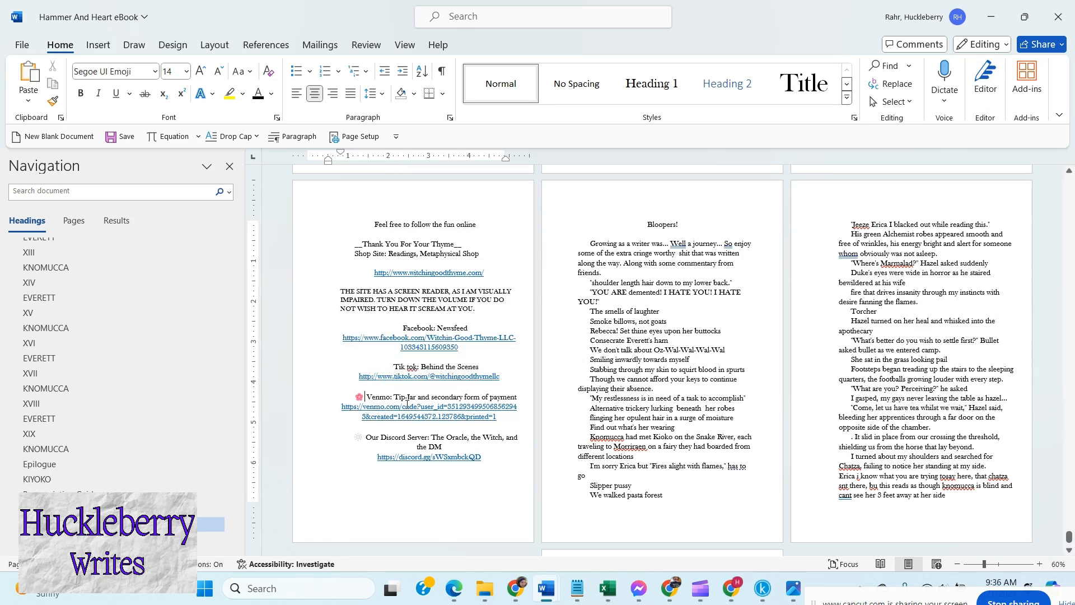
{"action": "key", "text": "BackSpace"}
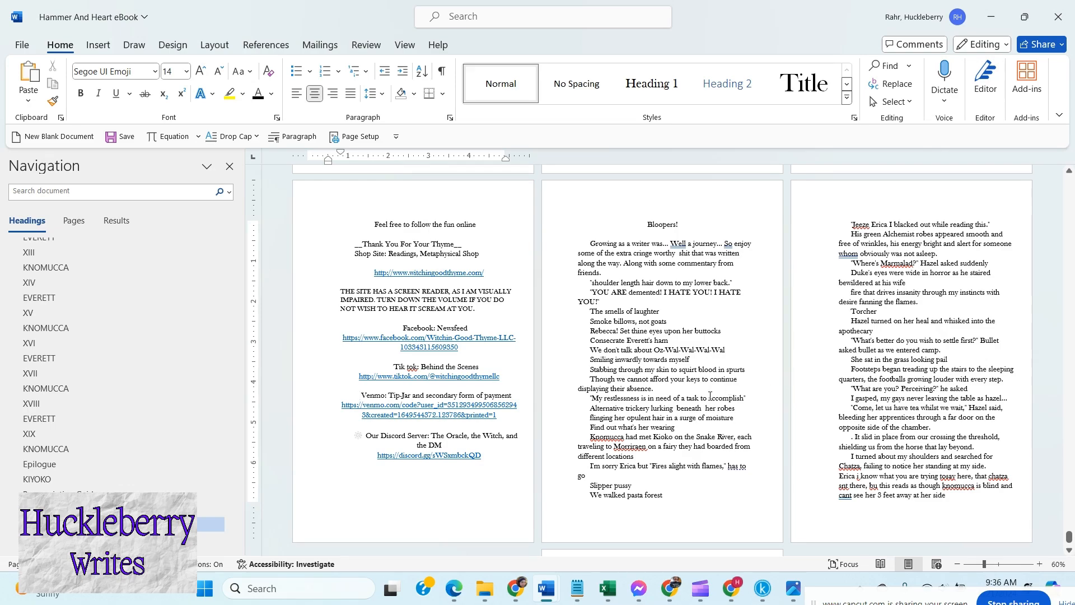
Step: Check the closing pages and the opening pages of the manuscript, and save the document
{"action": "scroll", "coordinate": [718, 381], "scroll_direction": "down", "scroll_amount": 5}
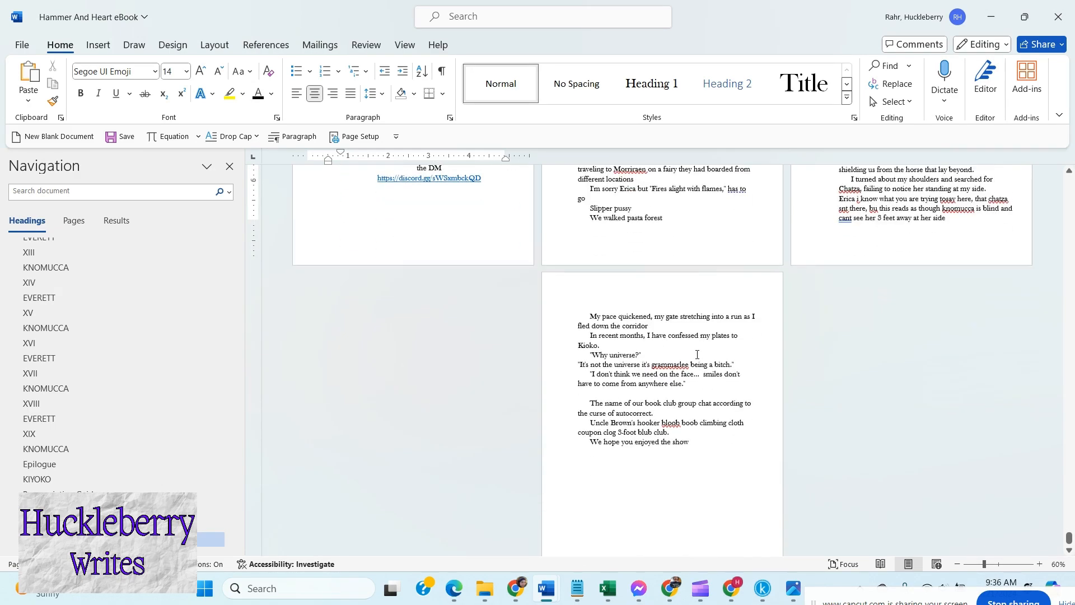
{"action": "scroll", "coordinate": [691, 353], "scroll_direction": "up", "scroll_amount": 9}
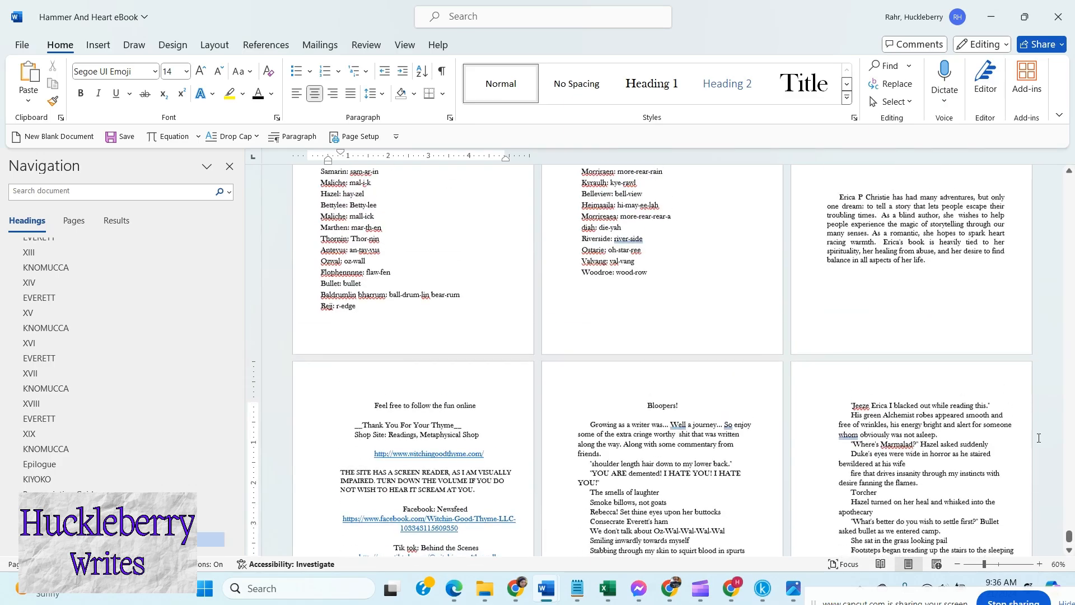
{"action": "left_click_drag", "start_coordinate": [1062, 529], "coordinate": [1062, 185]}
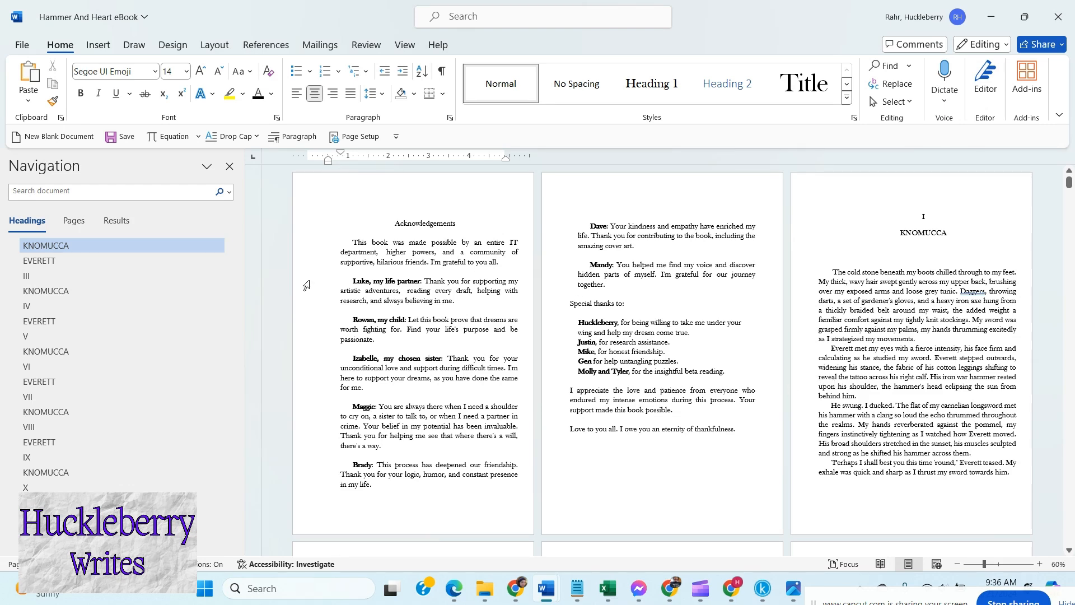
{"action": "left_click", "coordinate": [120, 136]}
Step: Switch to Kindle Create and import the manuscript into a new Reflowable project, leaving the optional book details blank
{"action": "left_click", "coordinate": [763, 588]}
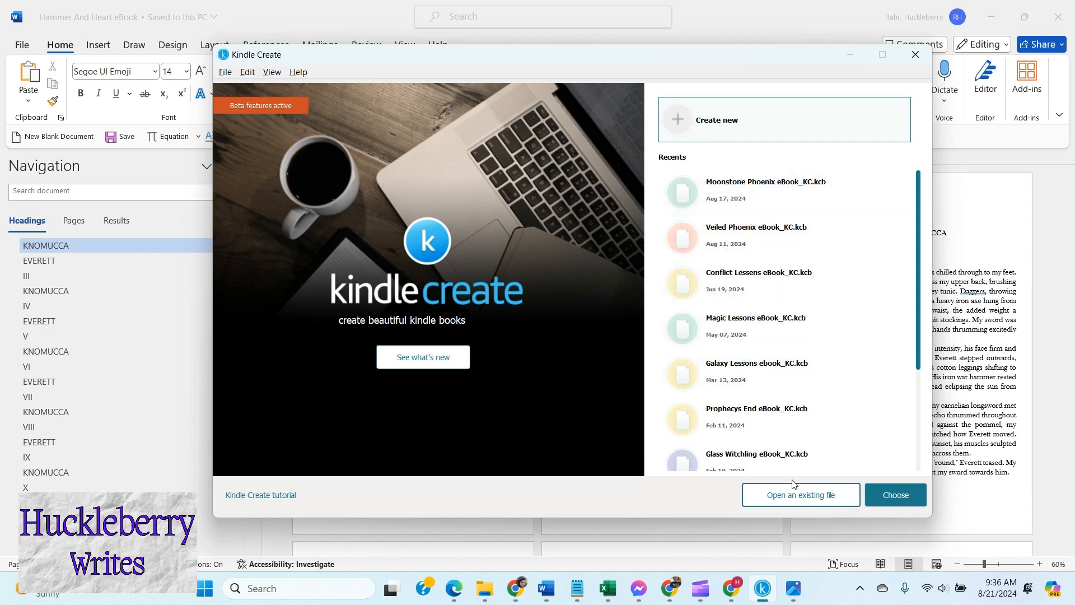
{"action": "left_click", "coordinate": [684, 123]}
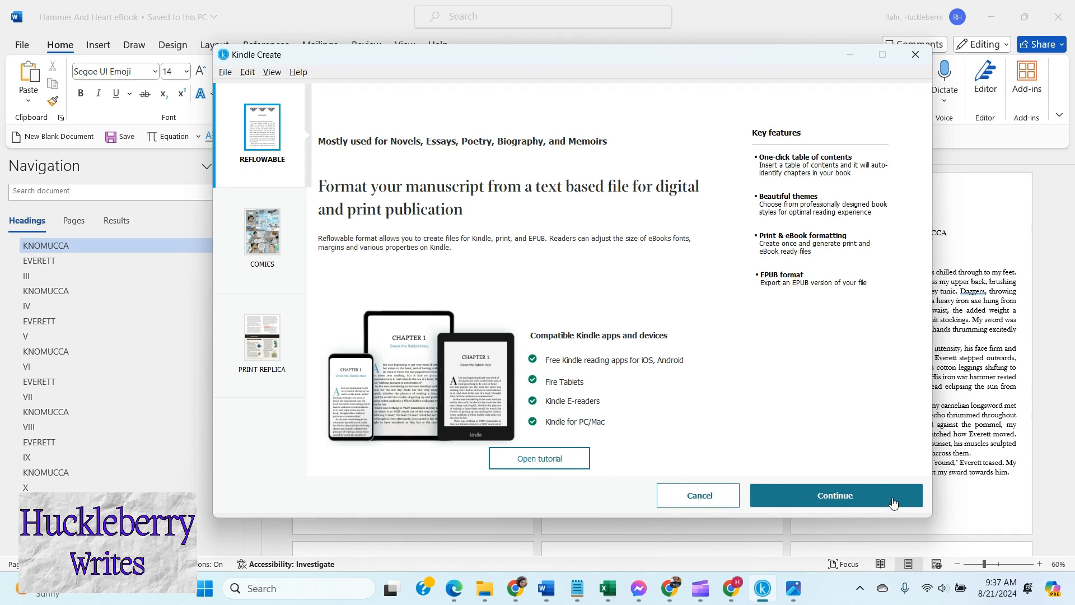
{"action": "left_click", "coordinate": [849, 500]}
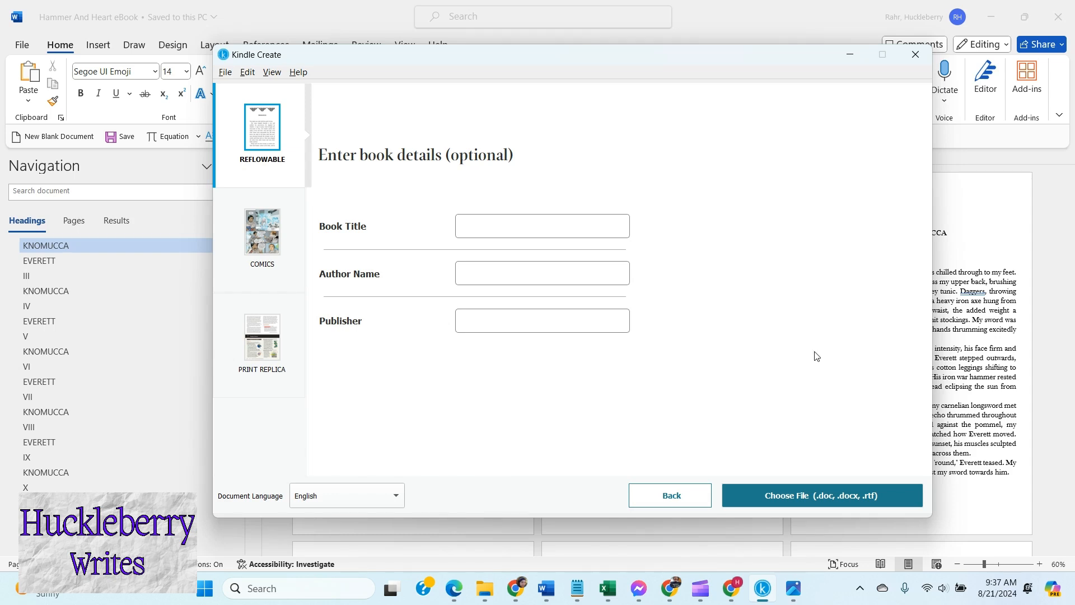
{"action": "left_click", "coordinate": [780, 497]}
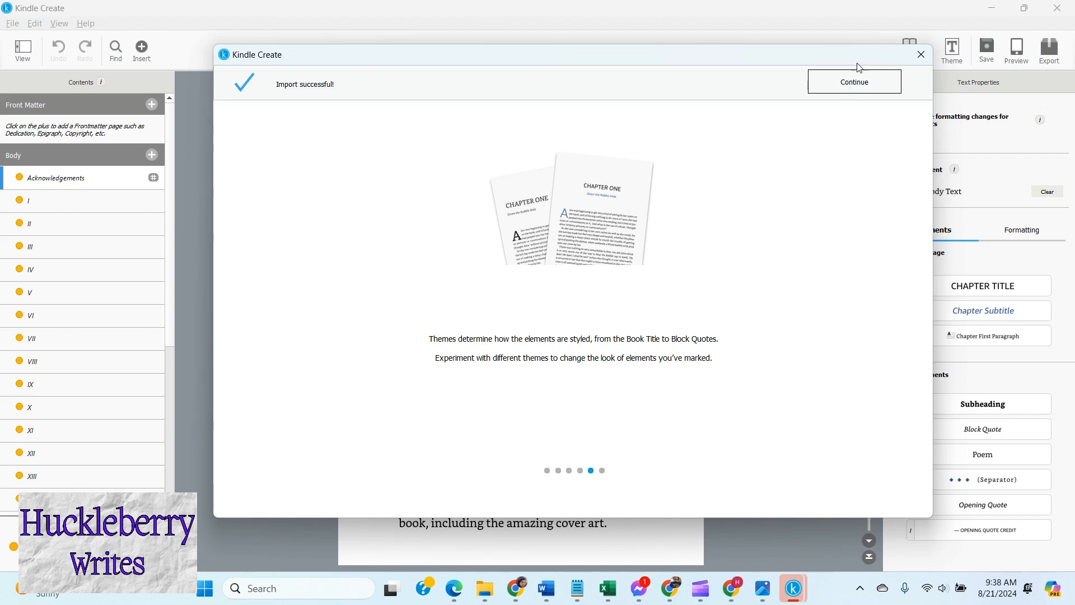
{"action": "left_click", "coordinate": [851, 93]}
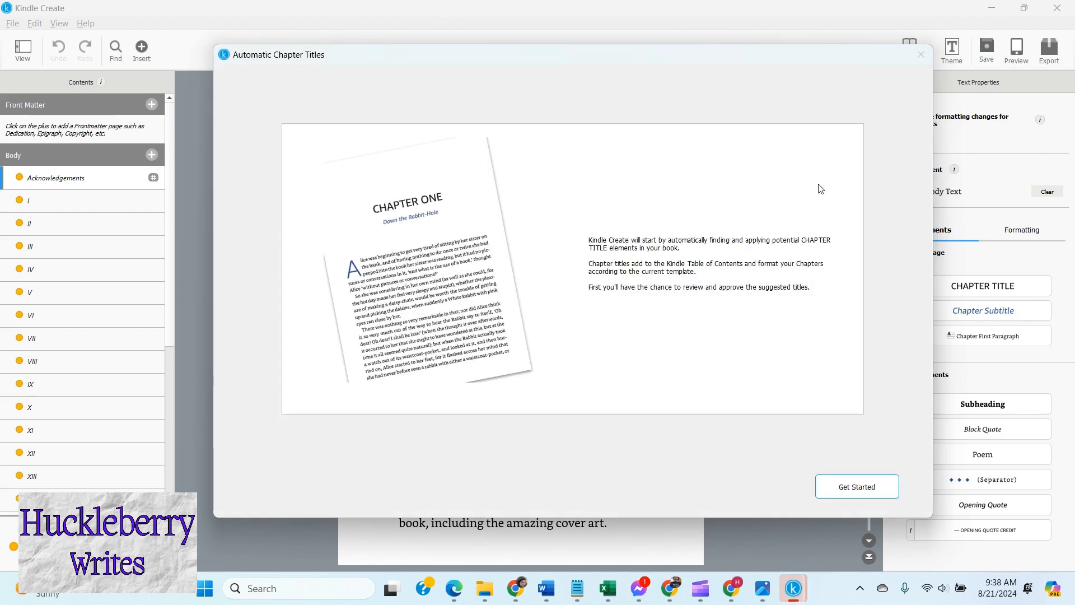
Step: Accept all suggested chapter titles I to XIX and review the book's contents list
{"action": "left_click", "coordinate": [866, 491]}
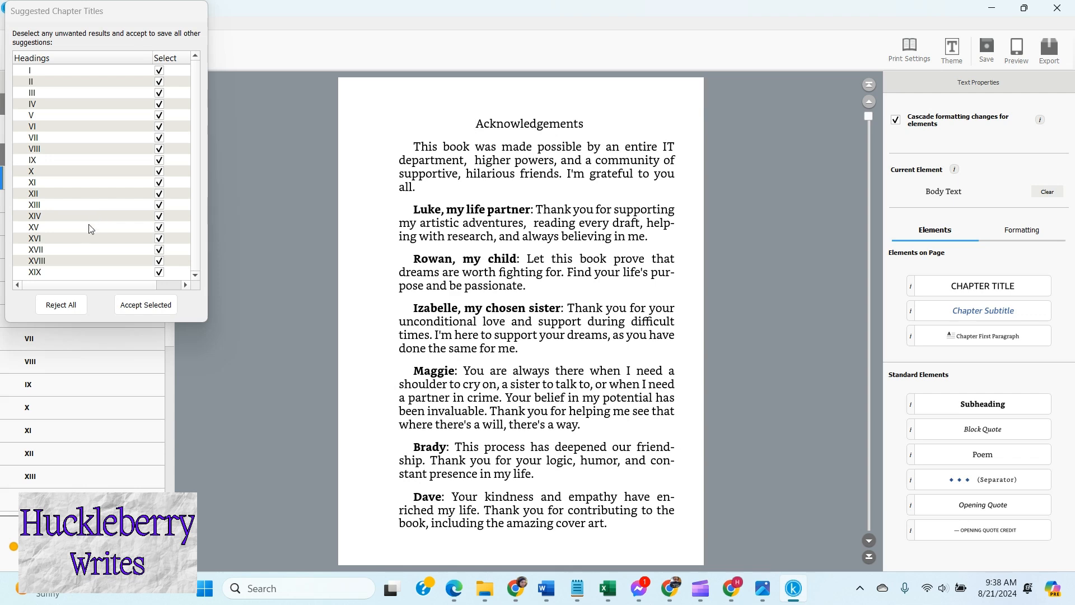
{"action": "left_click", "coordinate": [146, 306]}
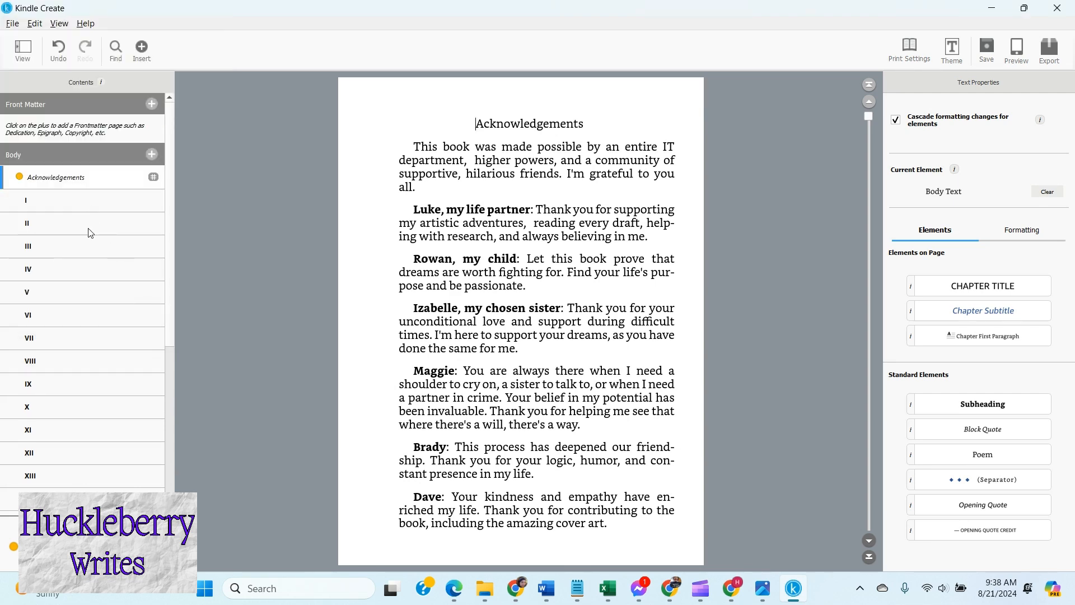
{"action": "scroll", "coordinate": [90, 230], "scroll_direction": "down", "scroll_amount": 5}
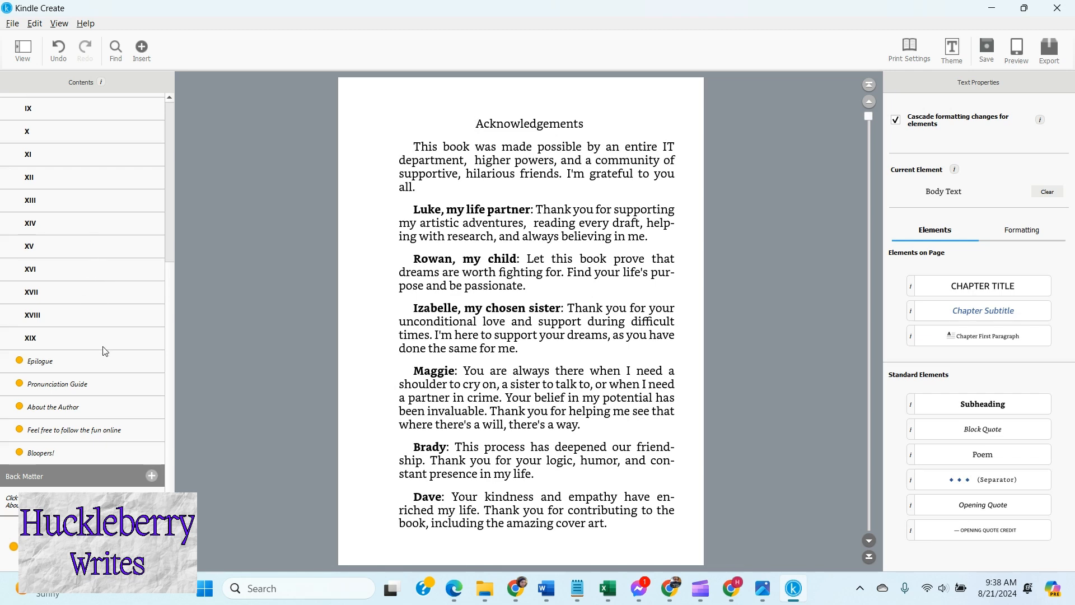
{"action": "scroll", "coordinate": [92, 435], "scroll_direction": "up", "scroll_amount": 5}
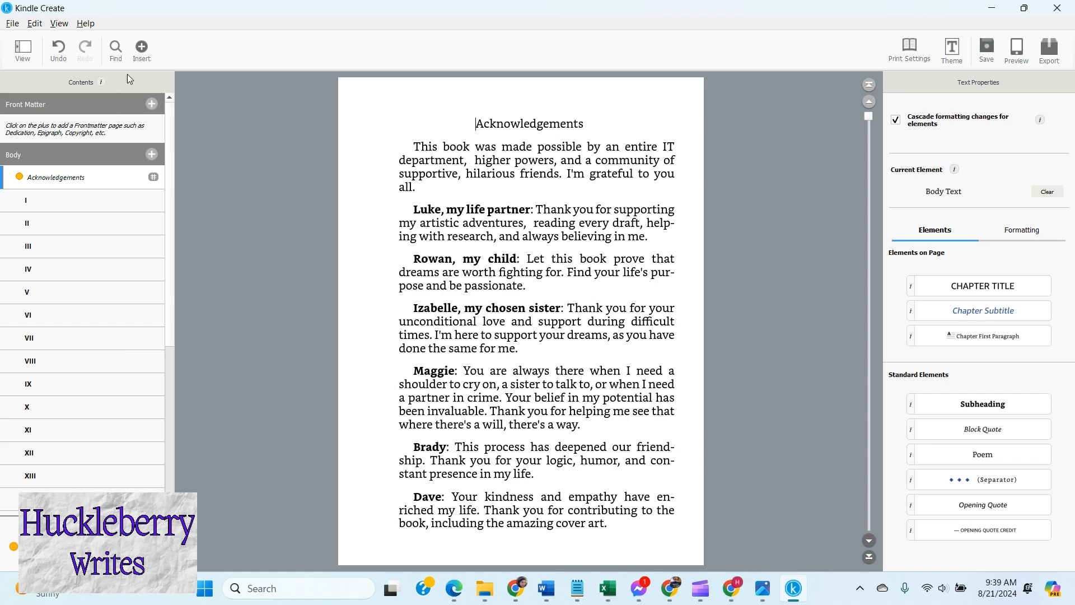
Step: Add a front matter title page with the book title "Hammer and Heart" and the author's name
{"action": "left_click", "coordinate": [152, 104]}
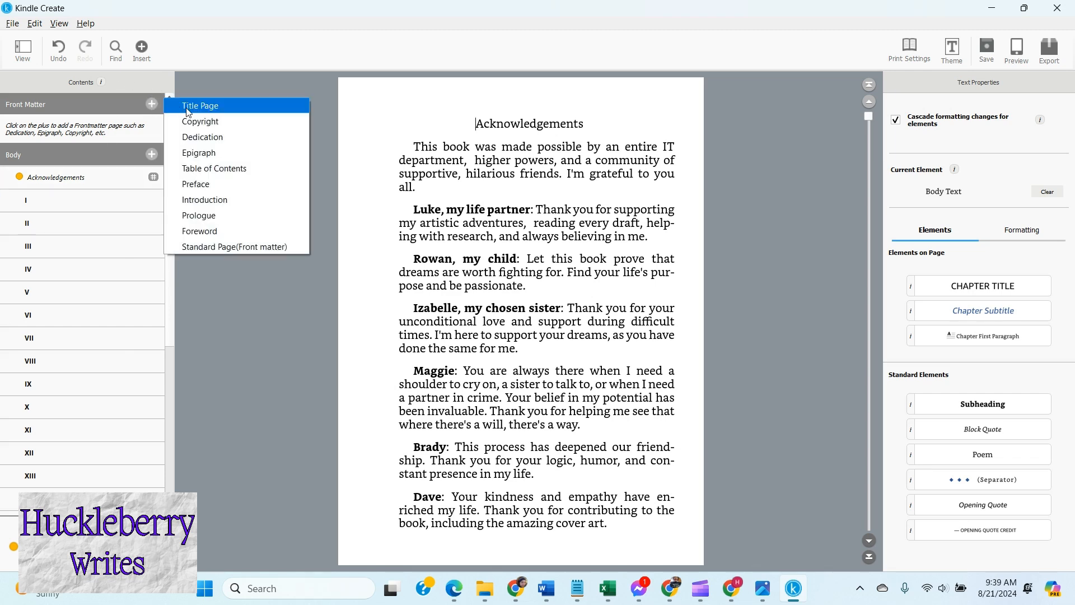
{"action": "left_click", "coordinate": [193, 107]}
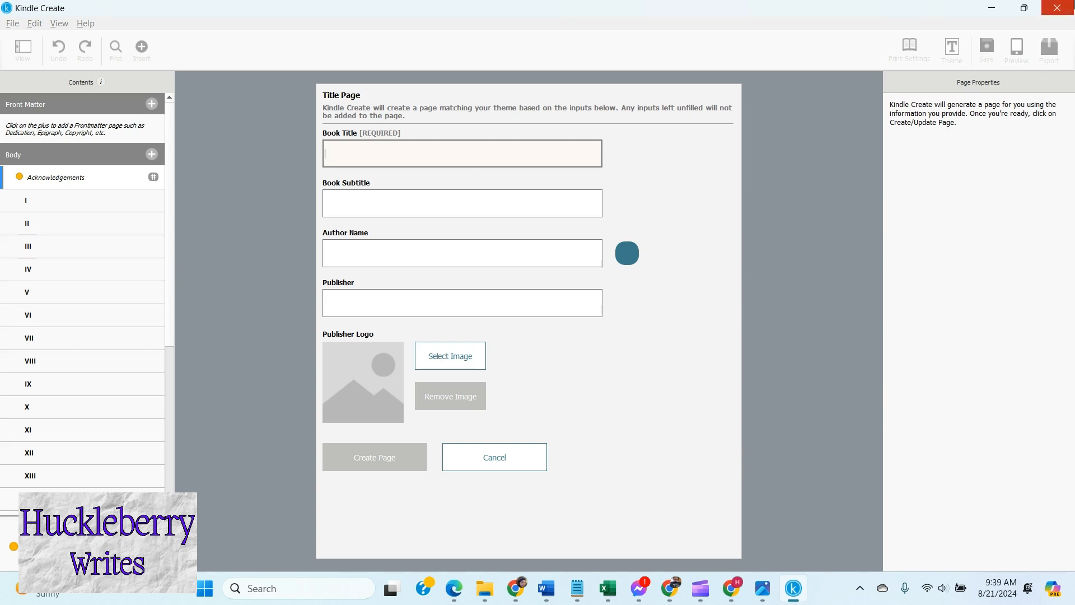
{"action": "type", "text": "Ham"}
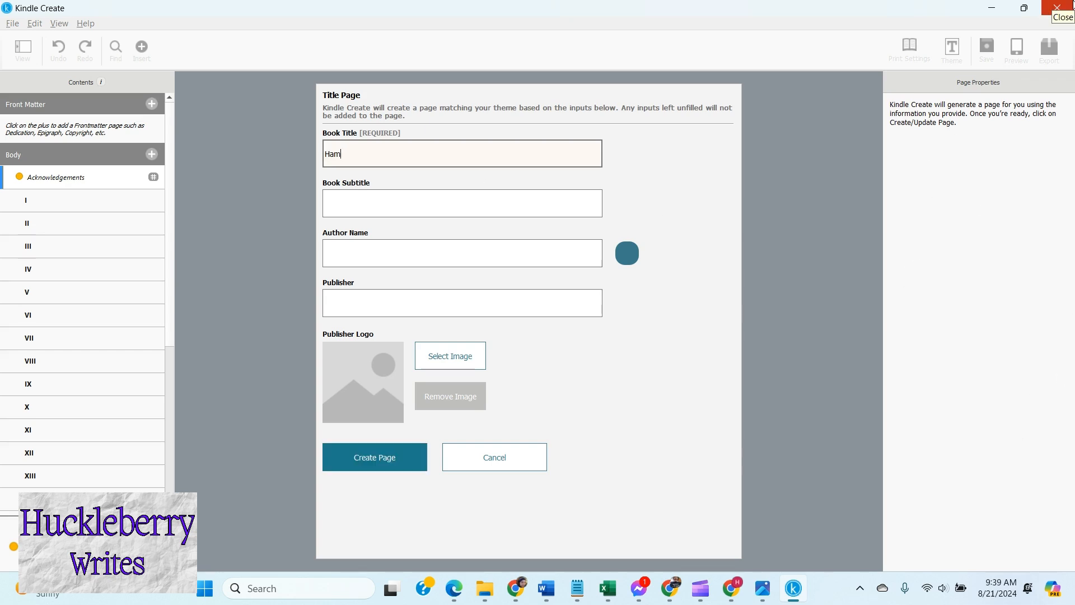
{"action": "type", "text": "mer and Heart"}
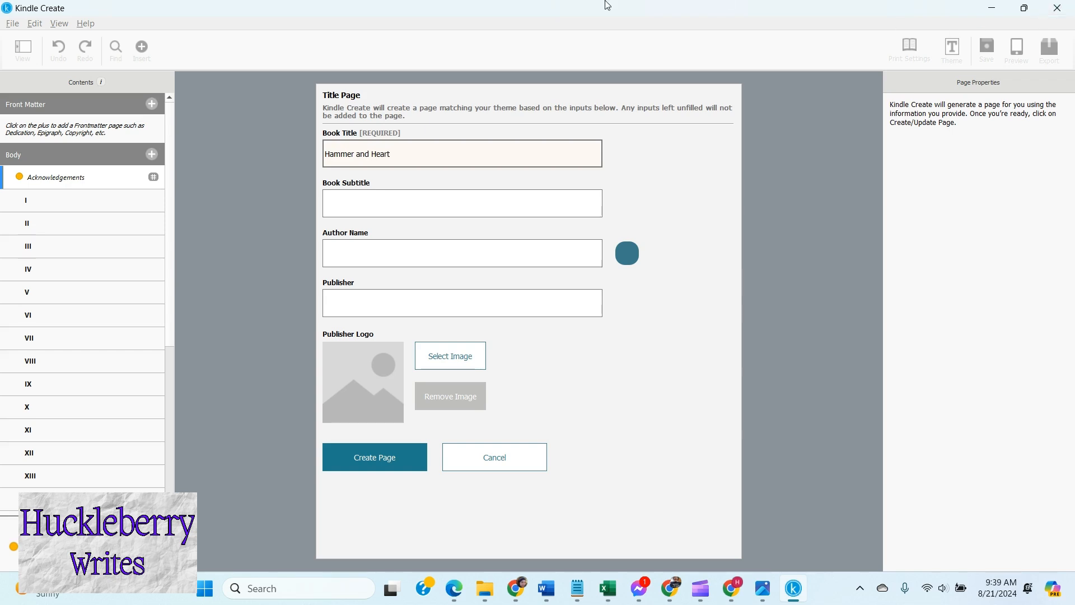
{"action": "left_click", "coordinate": [357, 249]}
{"action": "type", "text": "Erica"}
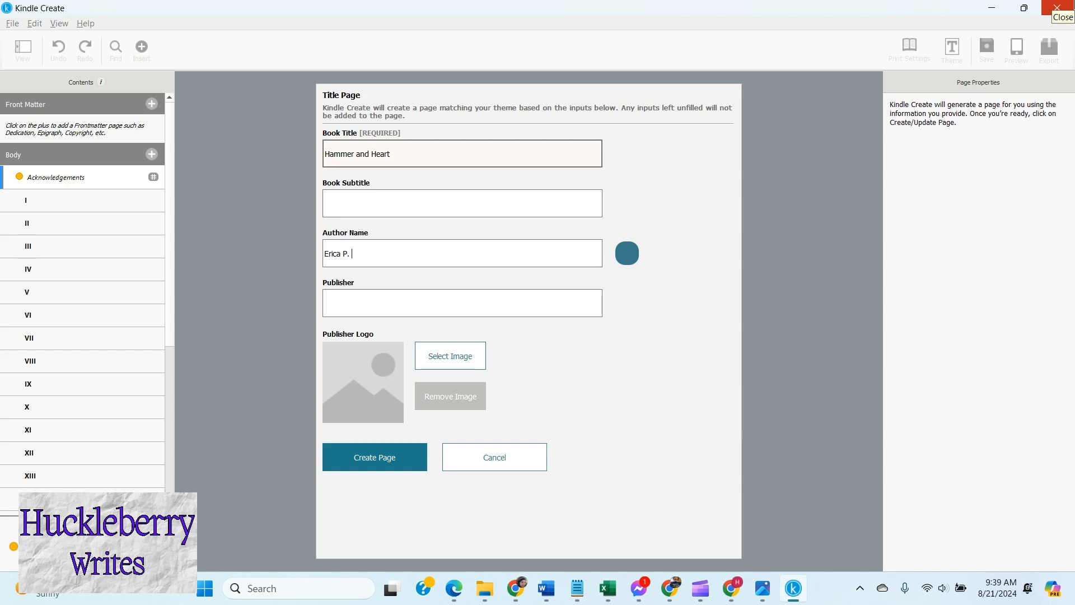
{"action": "type", "text": "P. Christie"}
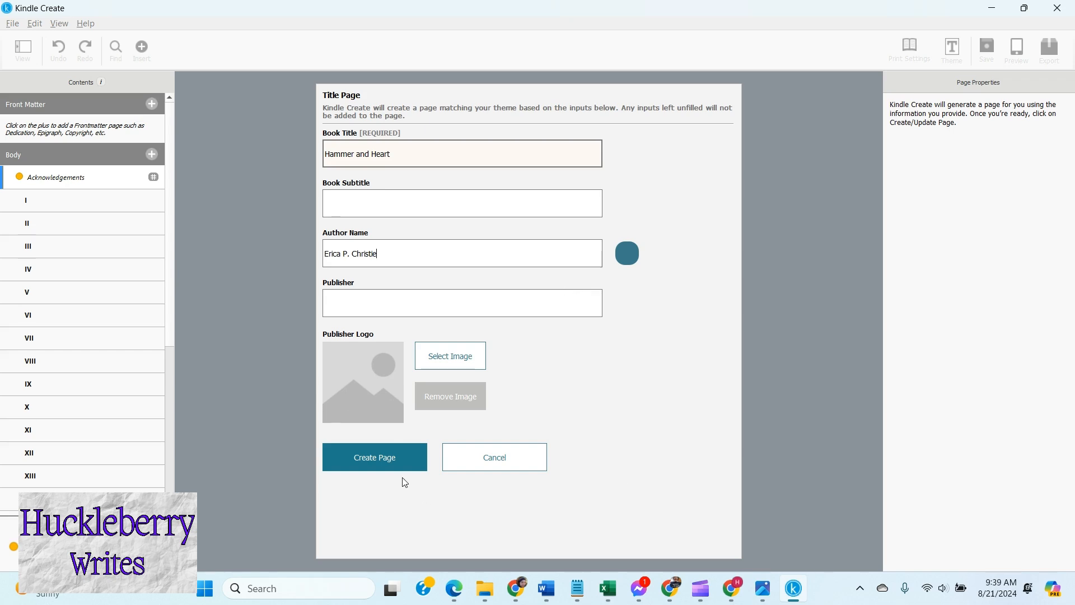
{"action": "left_click", "coordinate": [381, 455]}
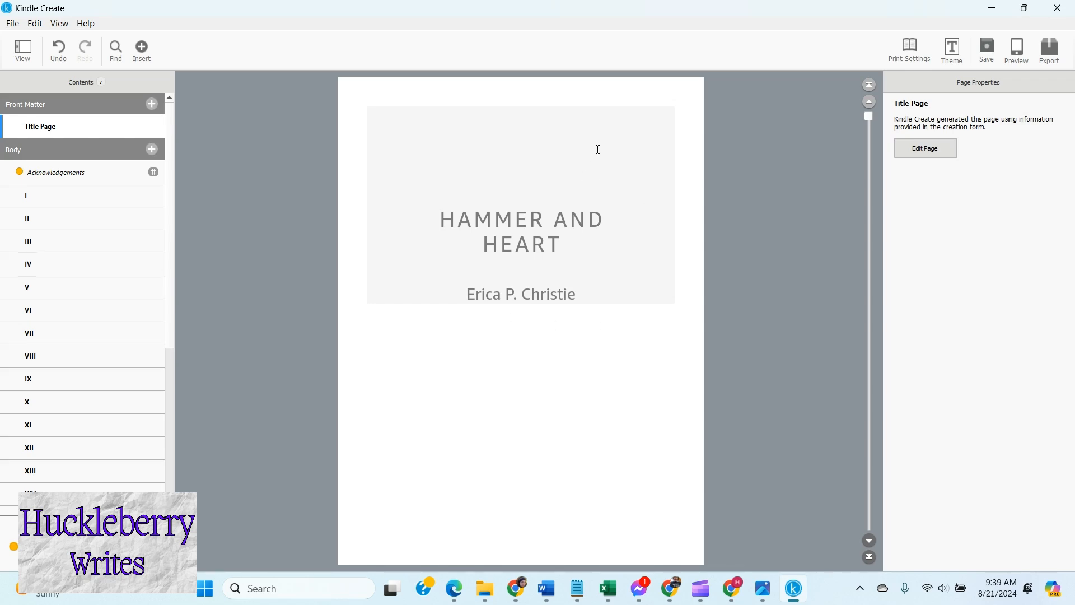
Step: Compare the Classic, Cosmos and Amour themes and apply the Amour theme to the book
{"action": "left_click", "coordinate": [957, 55]}
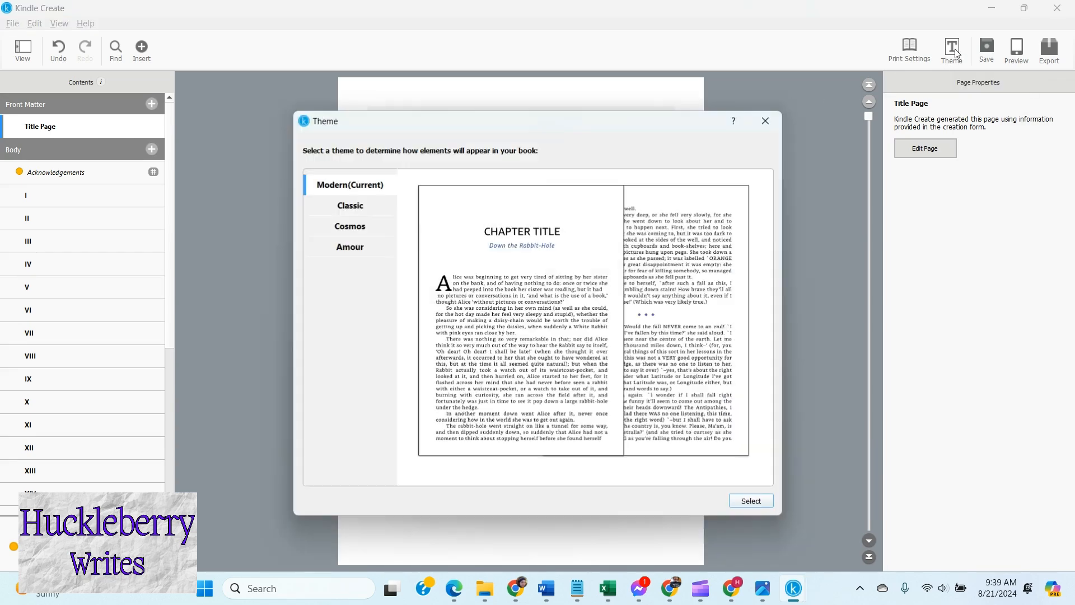
{"action": "left_click", "coordinate": [348, 207]}
{"action": "left_click", "coordinate": [347, 230]}
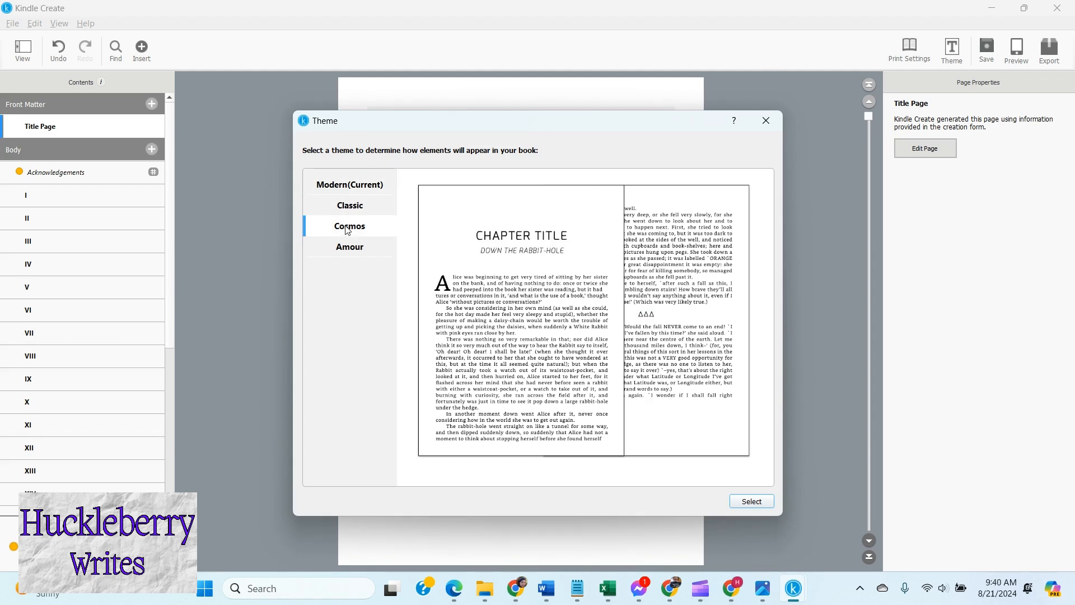
{"action": "left_click", "coordinate": [344, 253]}
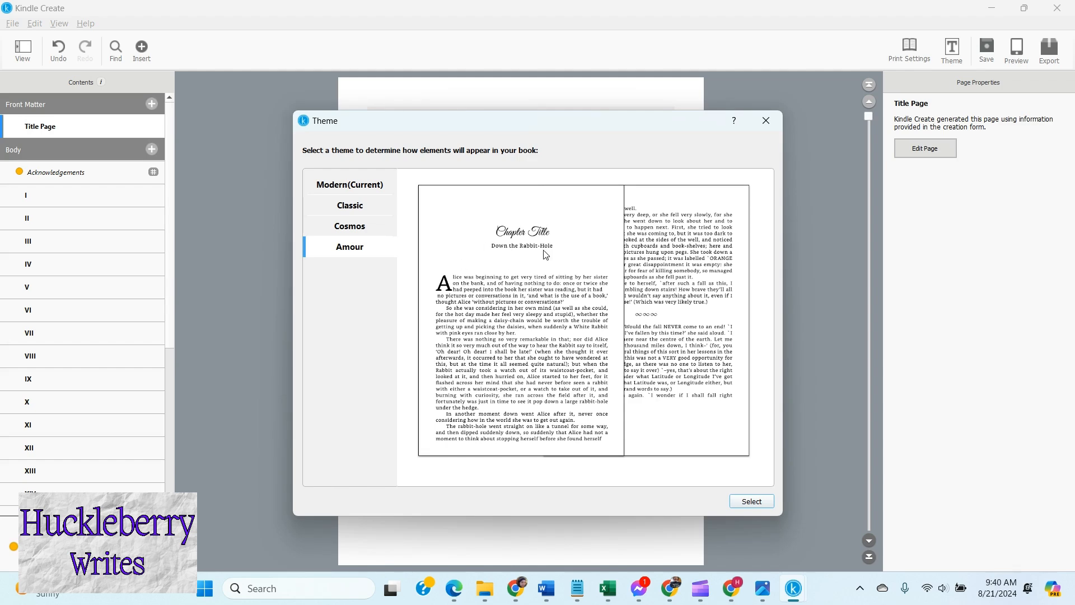
{"action": "left_click", "coordinate": [752, 501]}
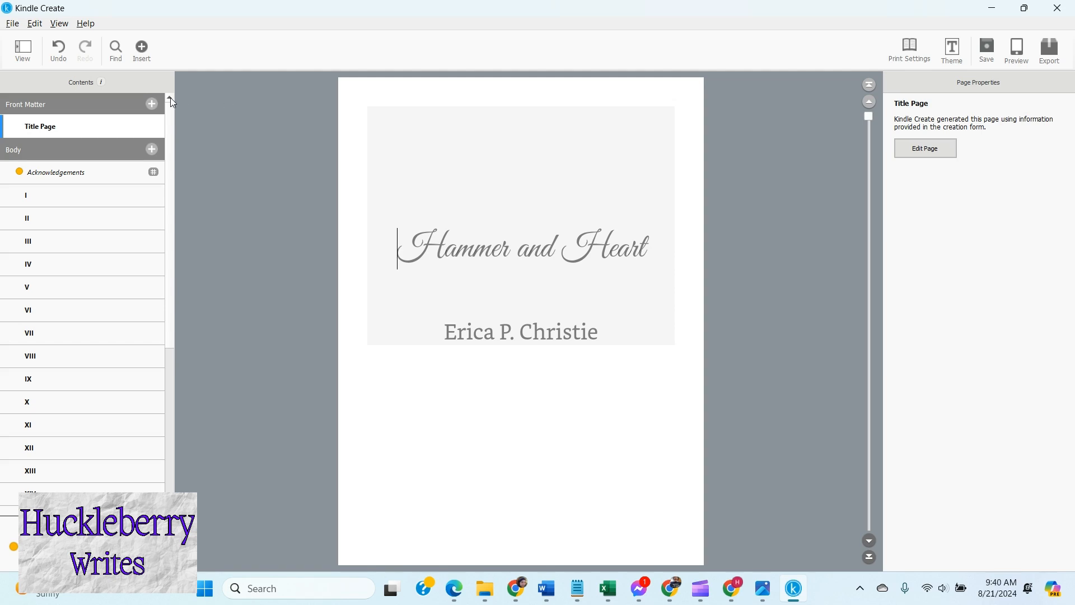
Step: Start a front matter Copyright page, entering the author's name as copyright owner and 2024 as the year of publication
{"action": "left_click", "coordinate": [153, 103]}
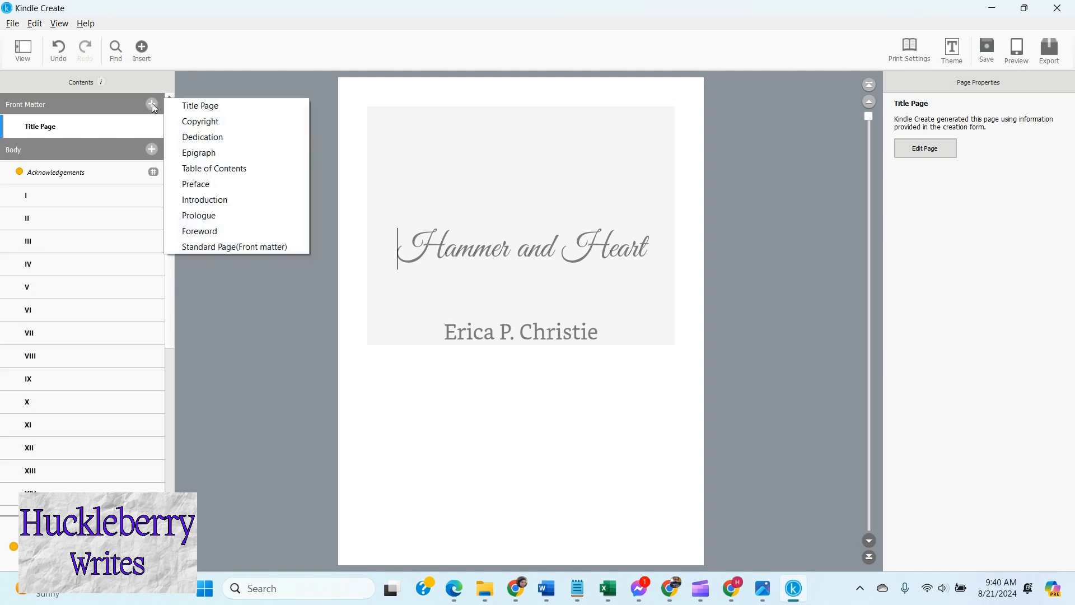
{"action": "left_click", "coordinate": [202, 120]}
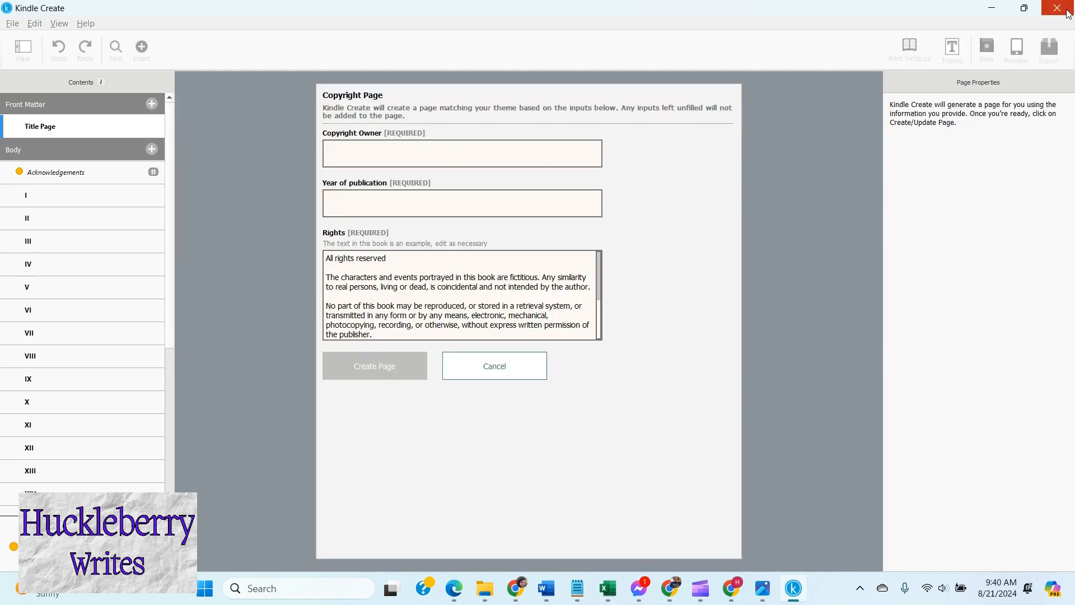
{"action": "type", "text": "Erica P. Christie"}
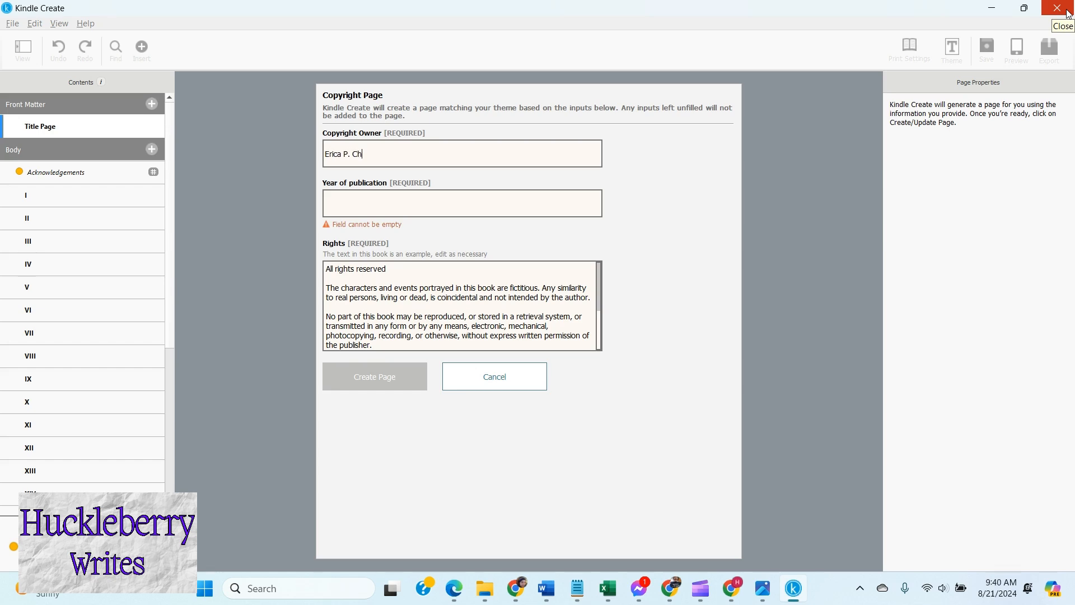
{"action": "key", "text": "Tab"}
{"action": "type", "text": "2024"}
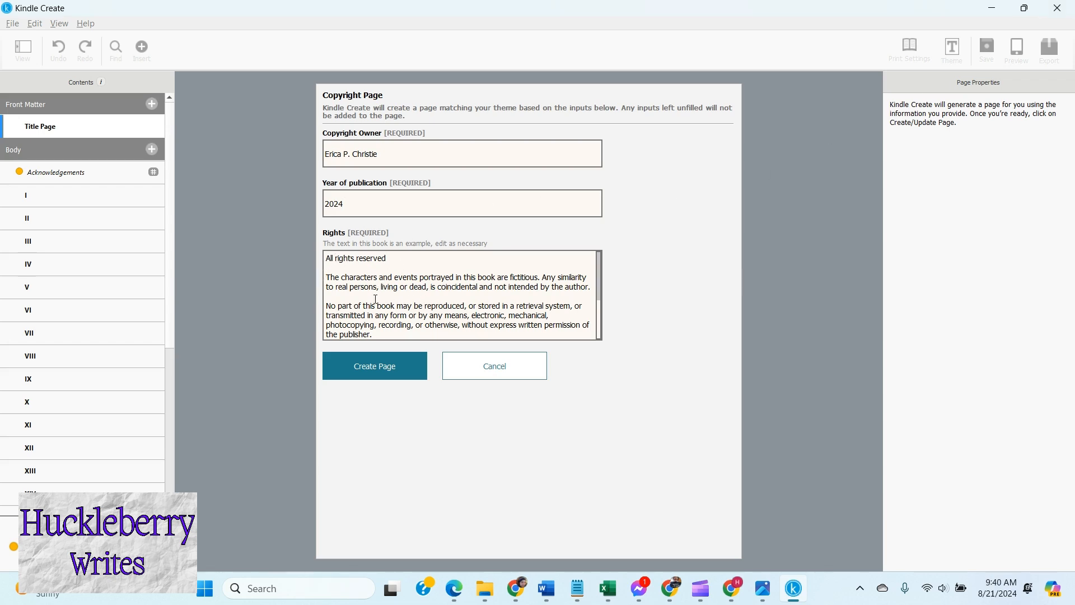
Step: Delete the sample ISBN, cover design, Library of Congress and printing lines from the end of the Rights text
{"action": "scroll", "coordinate": [420, 299], "scroll_direction": "down", "scroll_amount": 1}
{"action": "scroll", "coordinate": [385, 286], "scroll_direction": "down", "scroll_amount": 1}
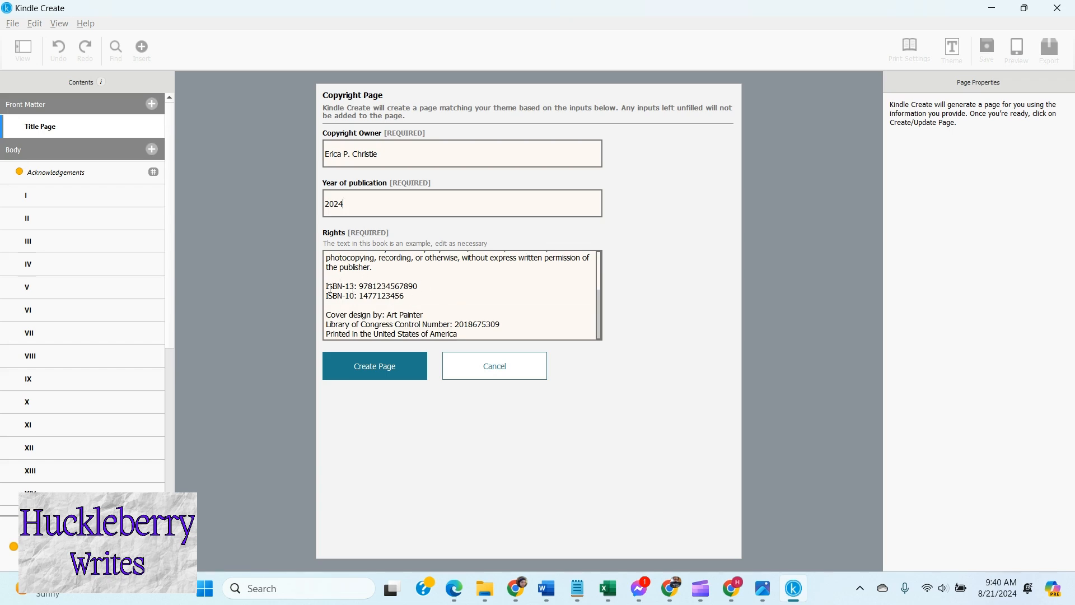
{"action": "left_click_drag", "start_coordinate": [326, 285], "coordinate": [478, 336]}
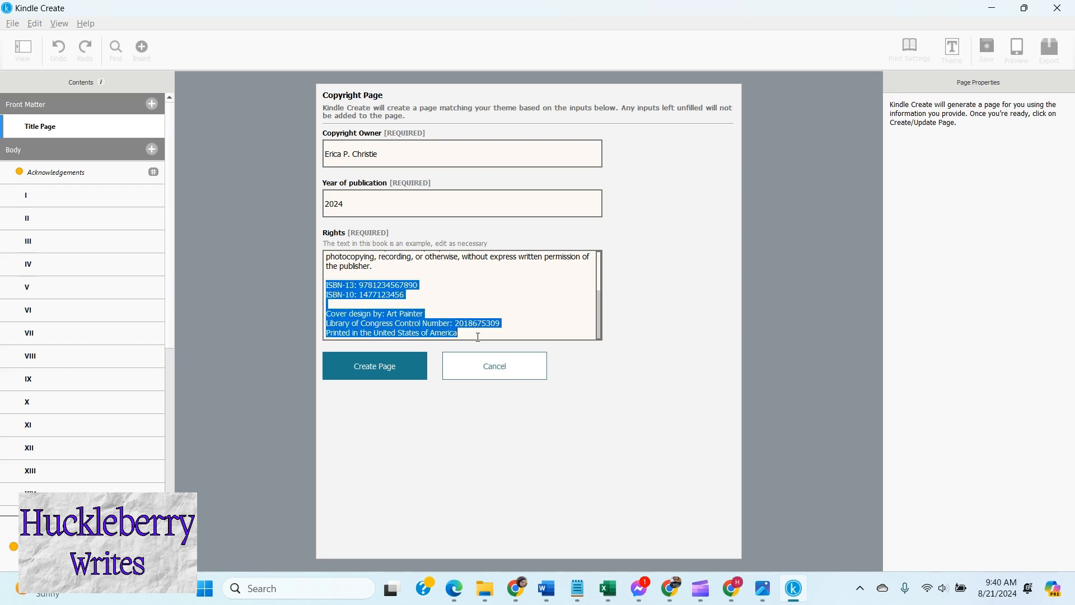
{"action": "key", "text": "Delete"}
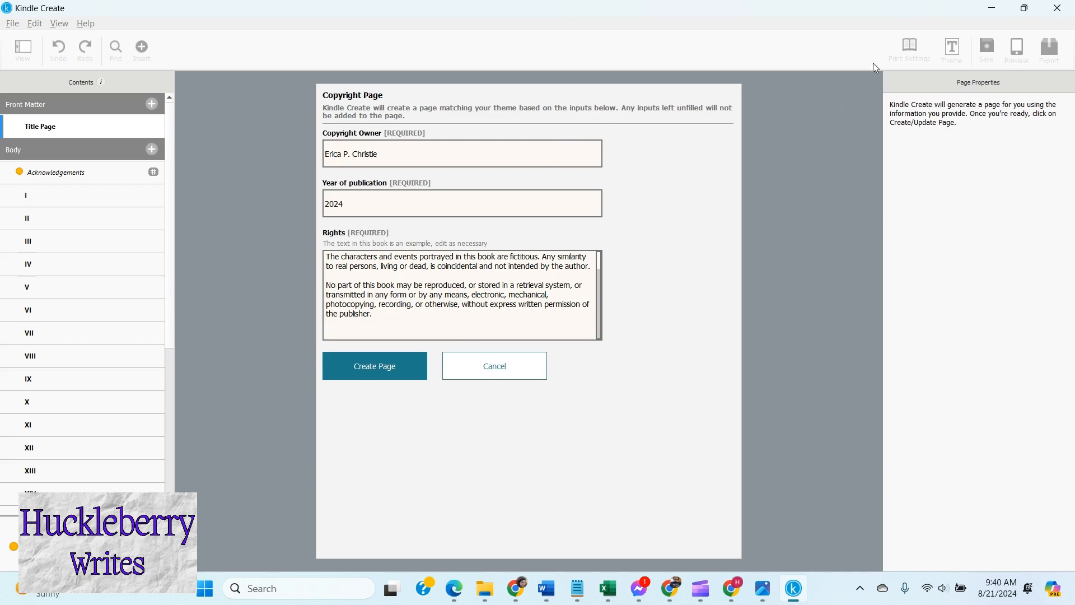
Step: Switch to the Hammer And Heart paperback document in Word and copy the copyright page's text from the AI statement through the formatting credit
{"action": "left_click", "coordinate": [992, 8]}
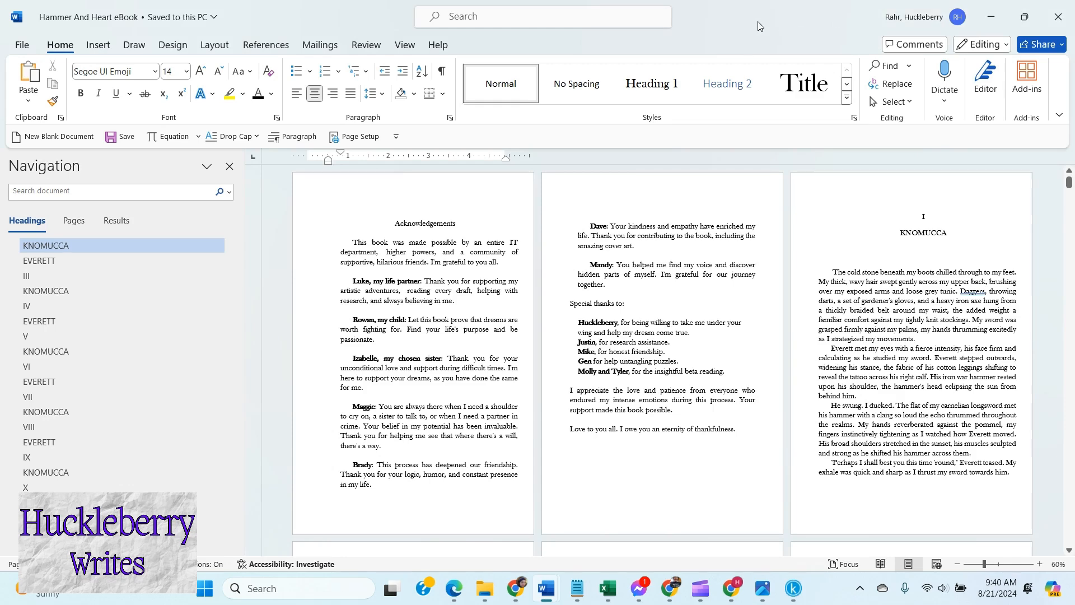
{"action": "left_click", "coordinate": [991, 17]}
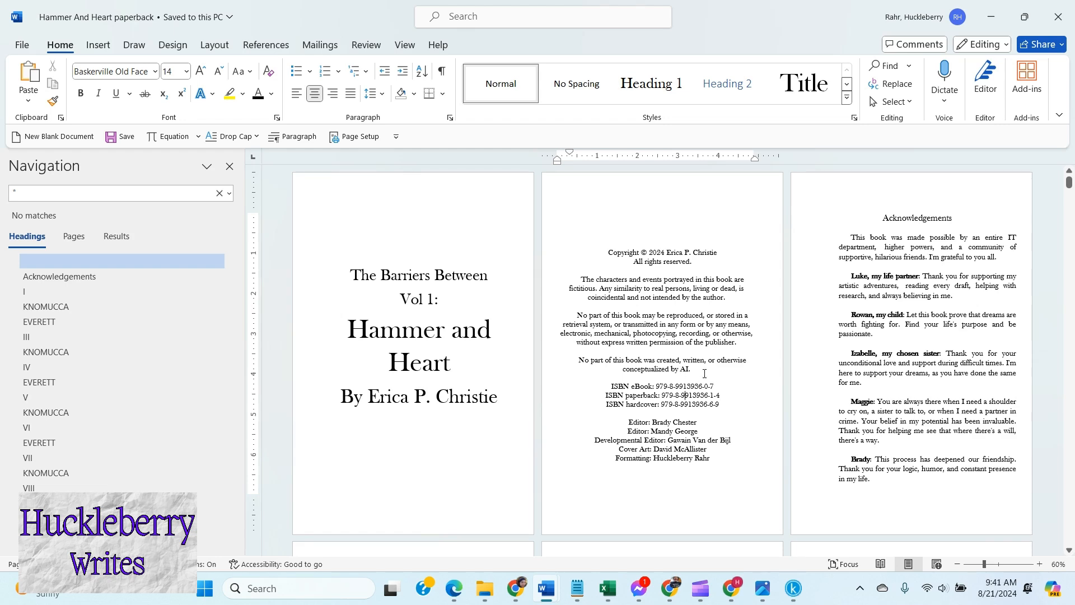
{"action": "left_click_drag", "start_coordinate": [587, 351], "coordinate": [710, 465]}
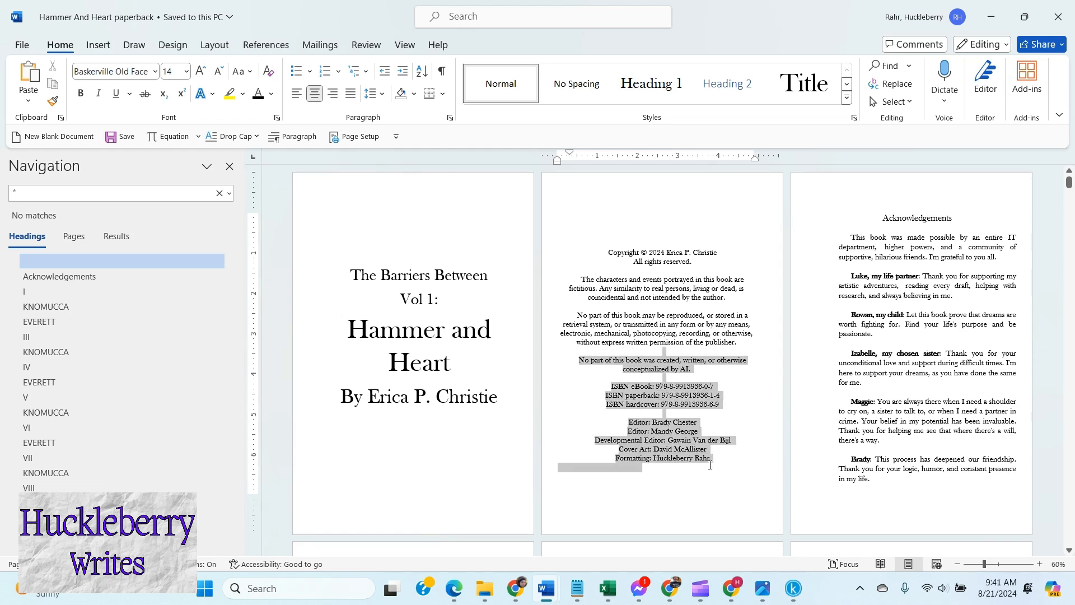
{"action": "right_click", "coordinate": [662, 371]}
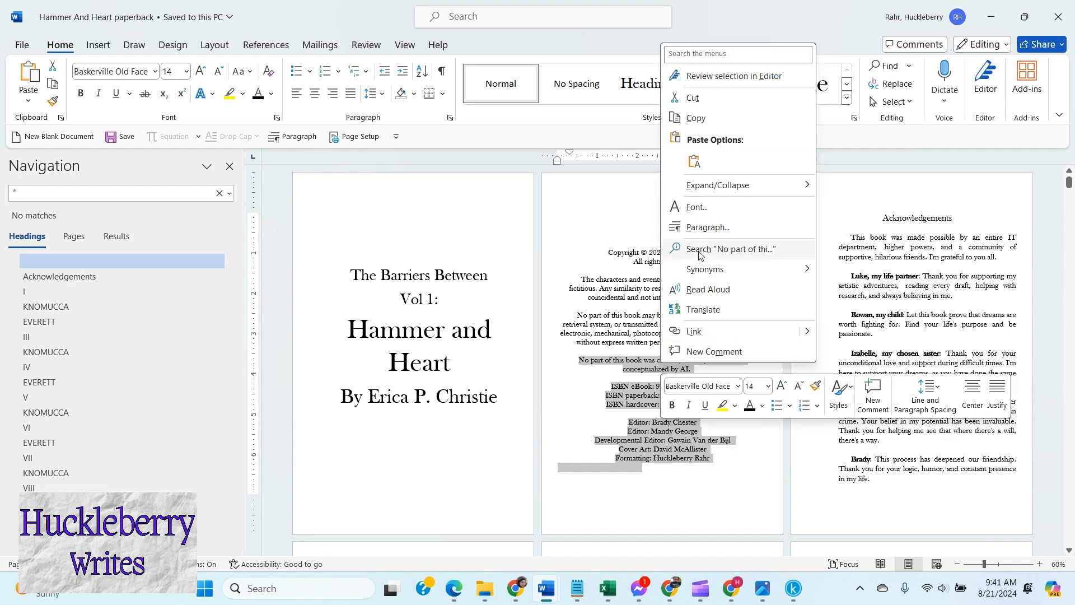
{"action": "left_click", "coordinate": [694, 118]}
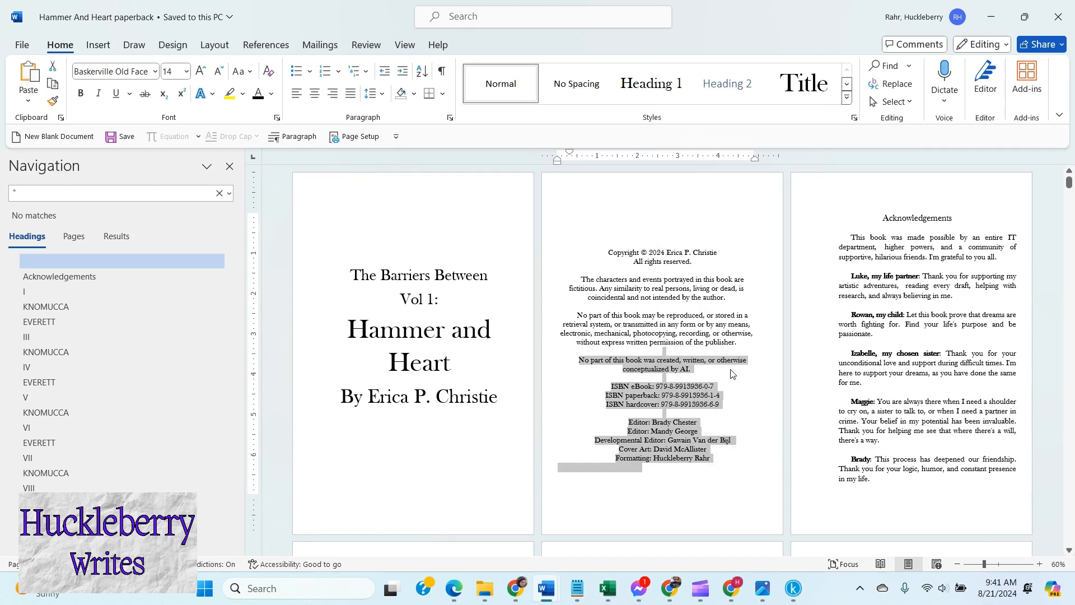
Step: Return to Kindle Create, paste the copied text at the end of the Rights text, remove the trailing blank lines and create the copyright page
{"action": "left_click", "coordinate": [798, 594]}
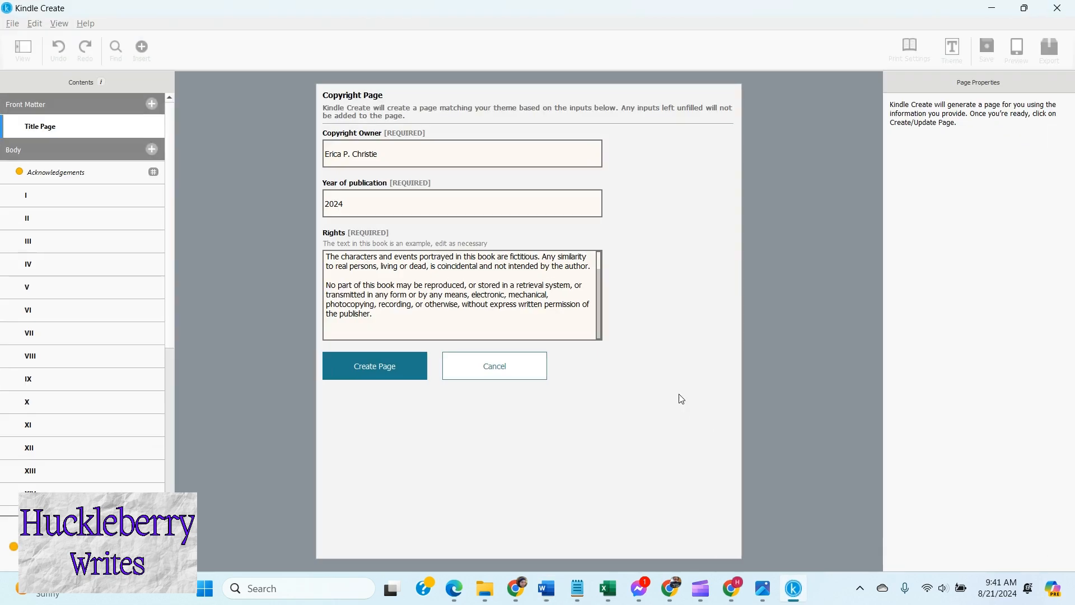
{"action": "left_click", "coordinate": [373, 330]}
{"action": "key", "text": "ctrl+v"}
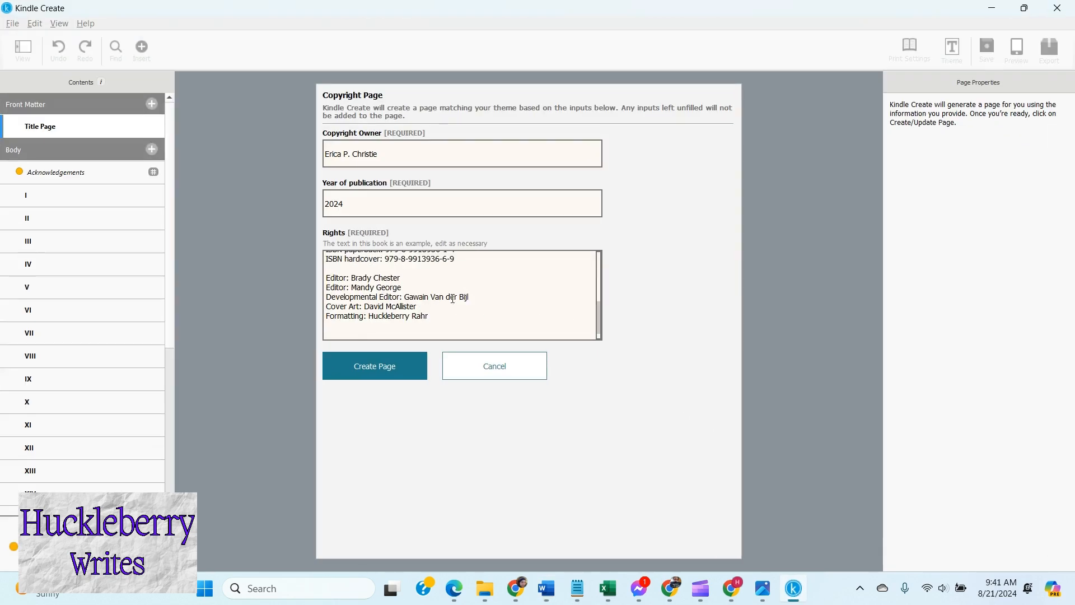
{"action": "scroll", "coordinate": [453, 298], "scroll_direction": "up", "scroll_amount": 2}
{"action": "scroll", "coordinate": [453, 299], "scroll_direction": "up", "scroll_amount": 2}
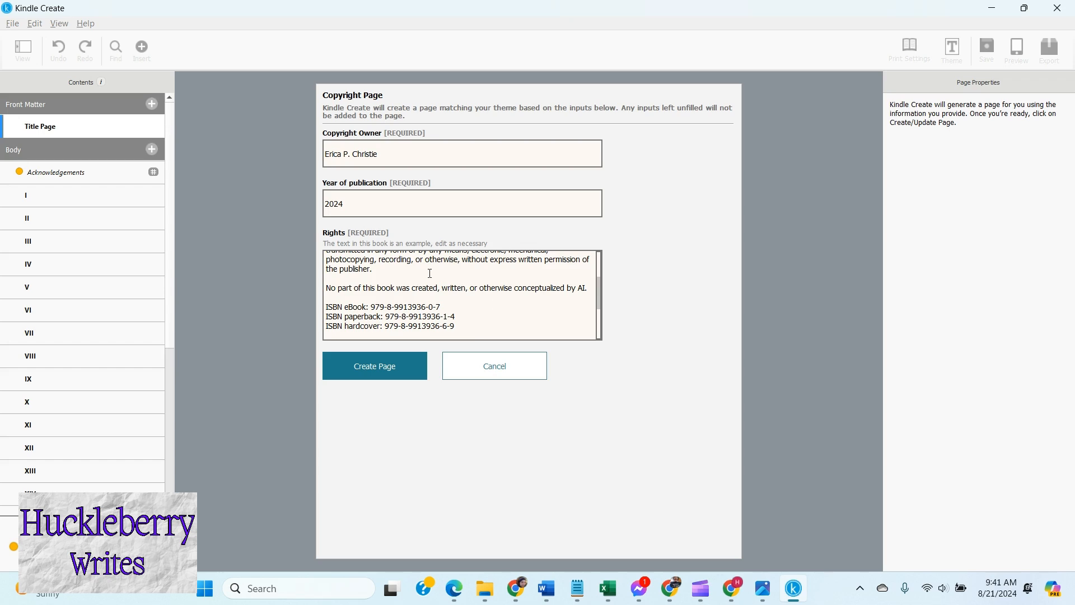
{"action": "scroll", "coordinate": [490, 289], "scroll_direction": "down", "scroll_amount": 5}
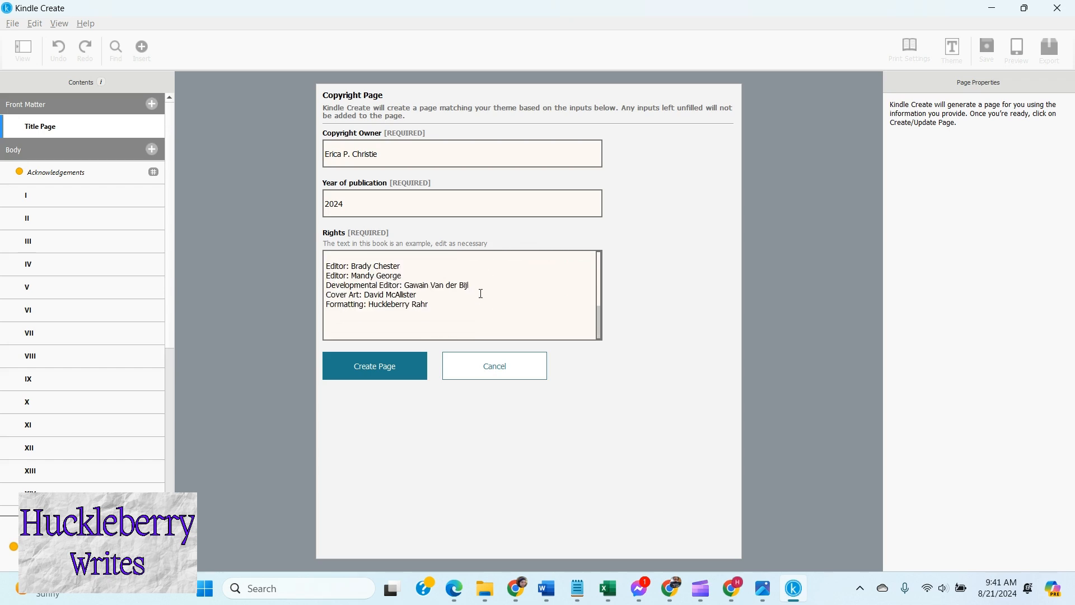
{"action": "key", "text": "BackSpace"}
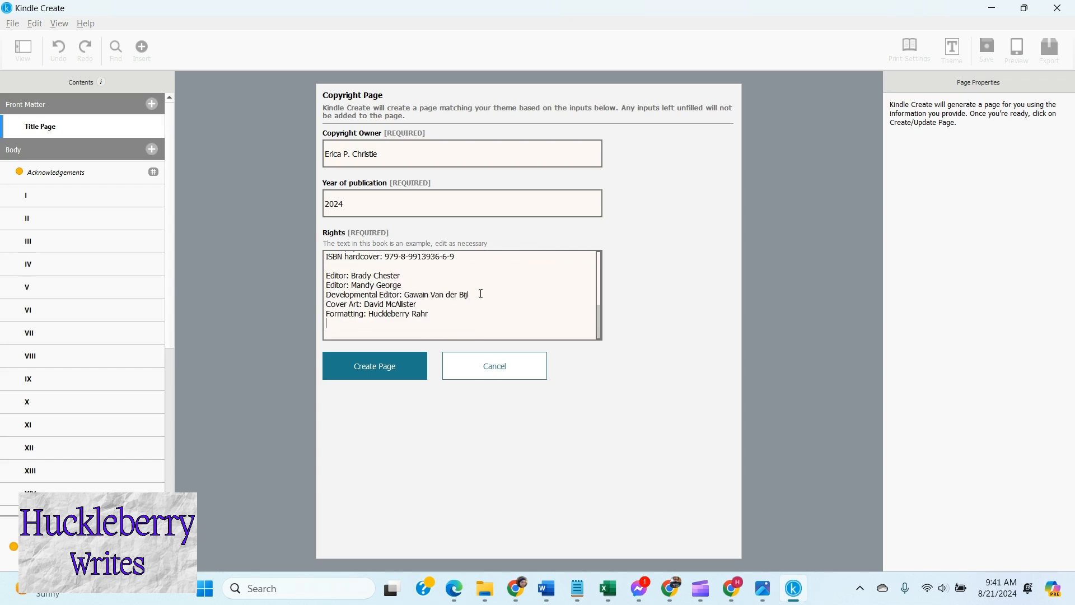
{"action": "key", "text": "BackSpace"}
{"action": "left_click", "coordinate": [371, 369]}
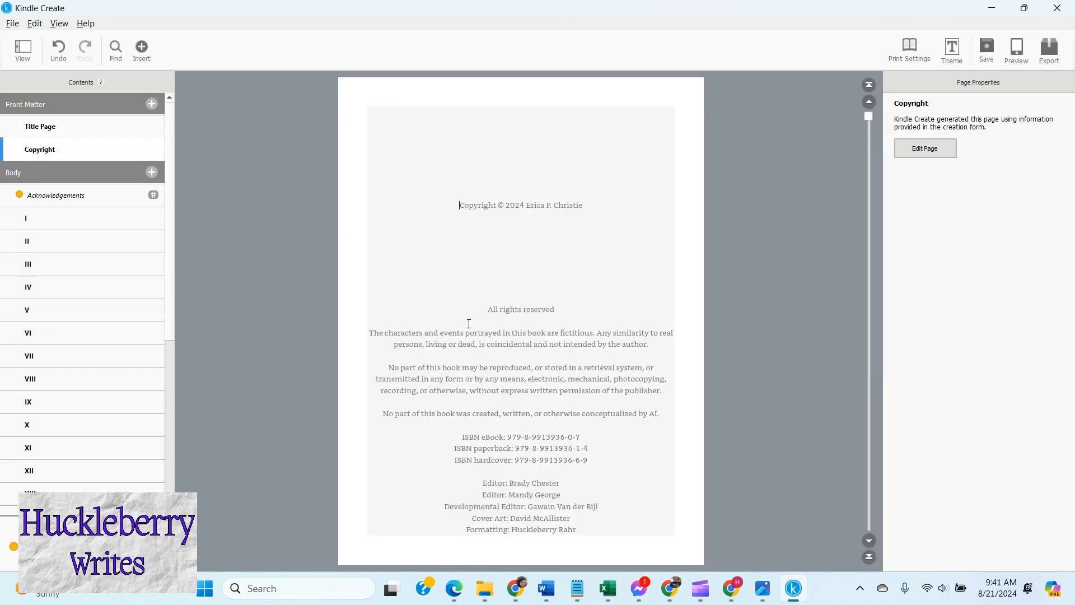
Step: Add a generated Table of Contents page to the front matter, accepting the proposed entries
{"action": "left_click", "coordinate": [151, 104]}
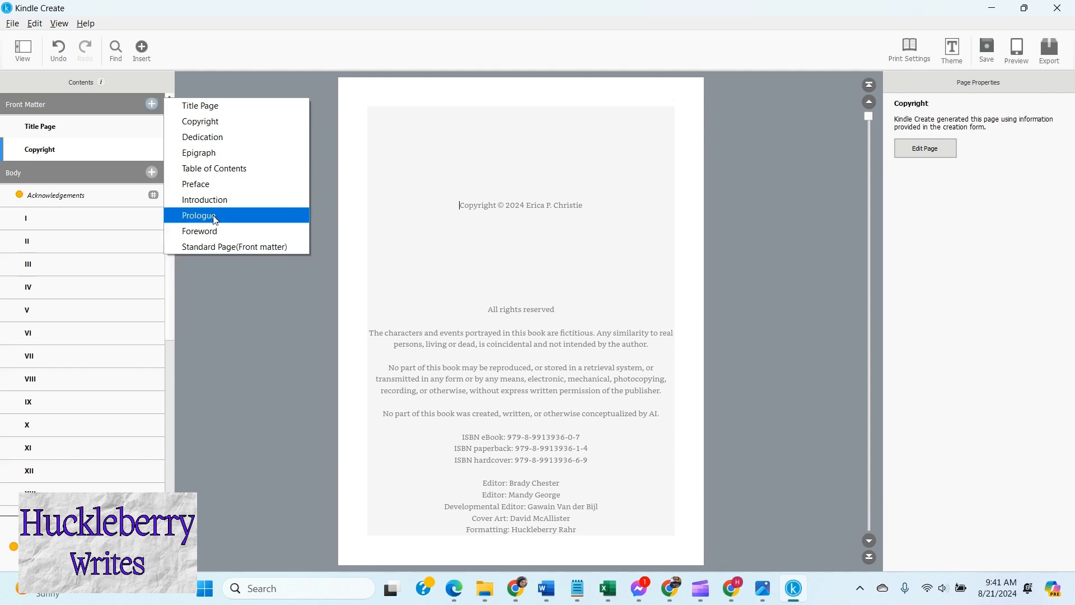
{"action": "left_click", "coordinate": [212, 170]}
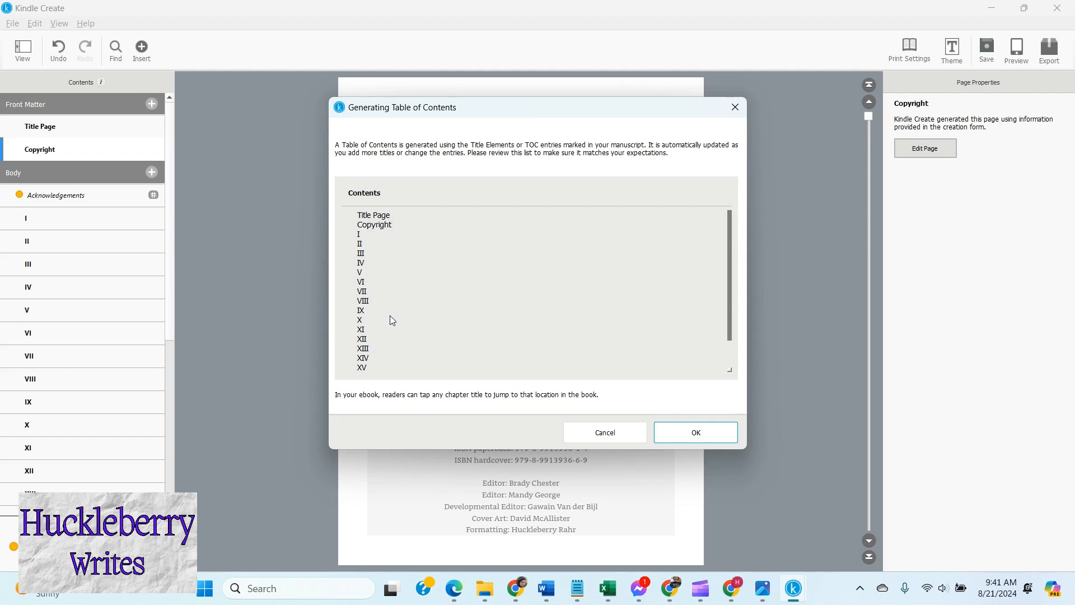
{"action": "left_click", "coordinate": [696, 432]}
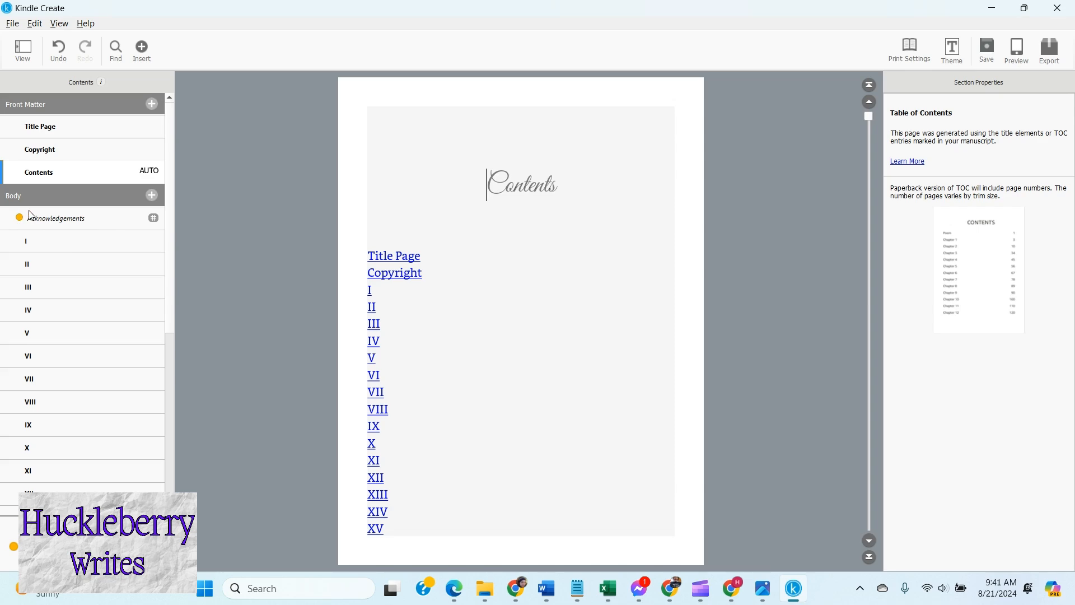
Step: Apply the Chapter Title element to the Acknowledgements heading and check the Contents page
{"action": "left_click", "coordinate": [59, 219]}
{"action": "left_click", "coordinate": [476, 124]}
{"action": "left_click_drag", "start_coordinate": [476, 123], "coordinate": [583, 125]}
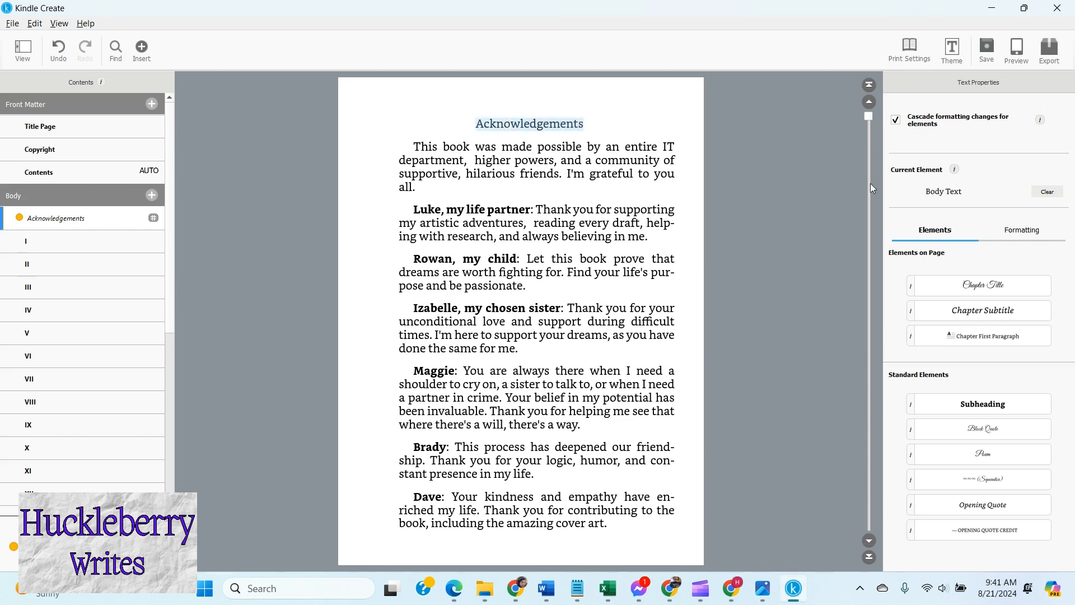
{"action": "left_click", "coordinate": [993, 286]}
{"action": "left_click", "coordinate": [58, 175]}
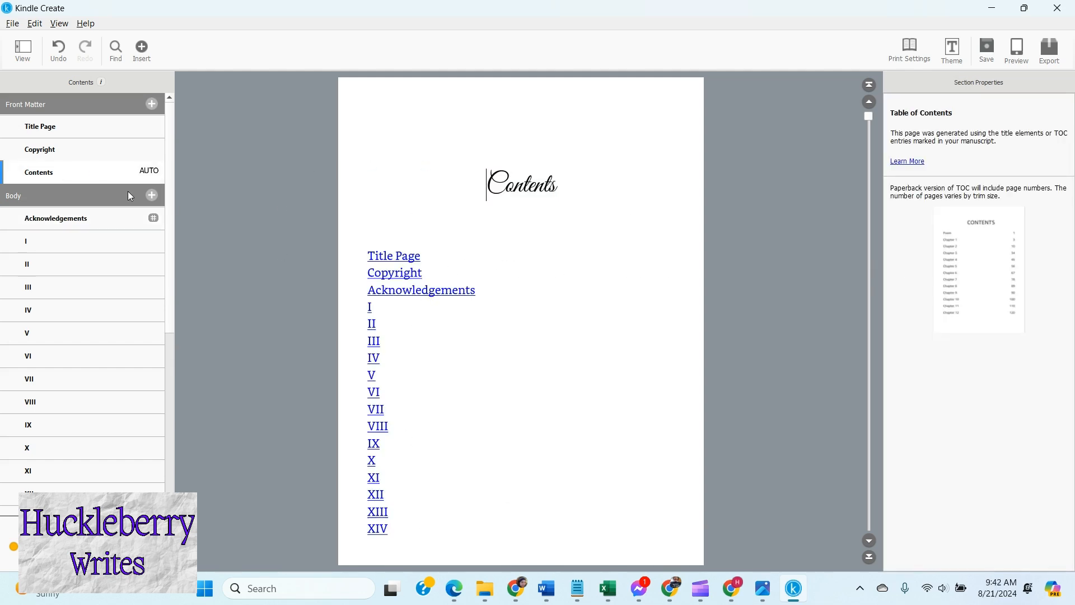
Step: Set the Acknowledgements heading's font size to 20, keeping cascading of formatting changes to matching elements on
{"action": "left_click", "coordinate": [63, 219]}
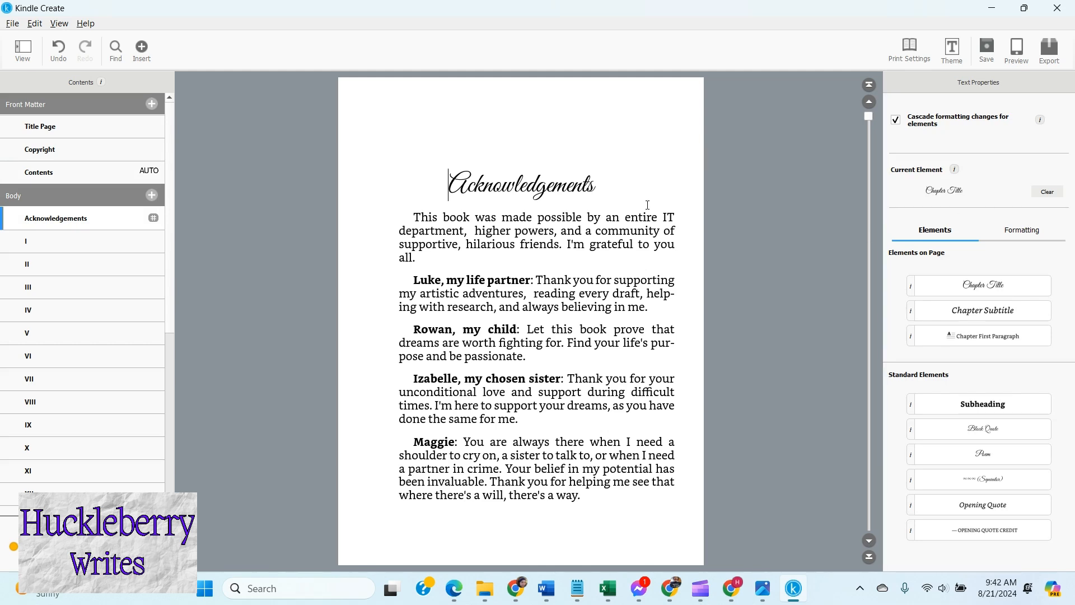
{"action": "left_click_drag", "start_coordinate": [446, 184], "coordinate": [601, 191]}
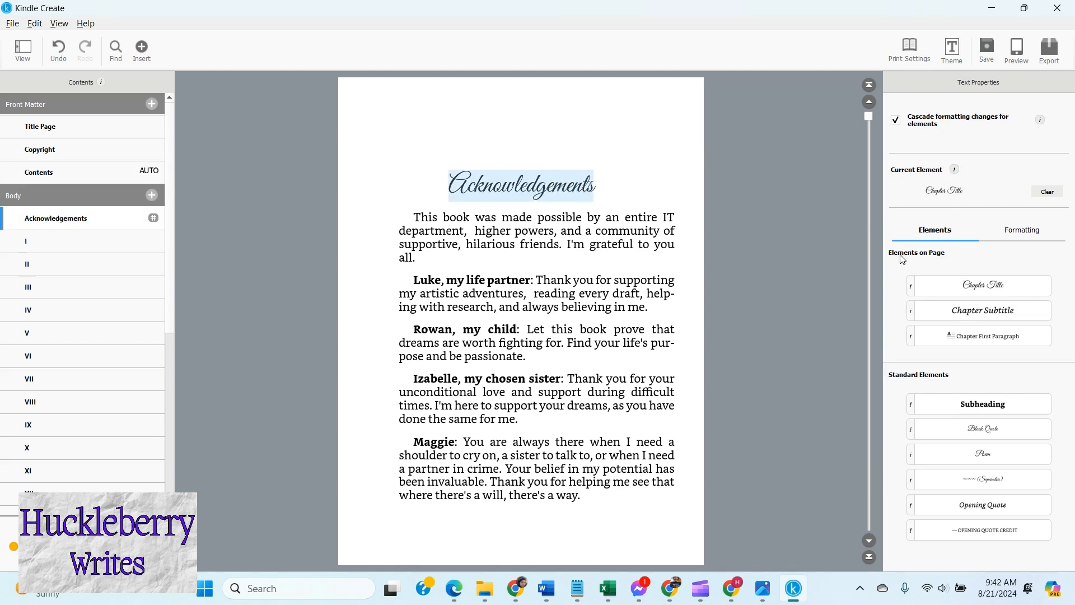
{"action": "left_click", "coordinate": [1024, 231]}
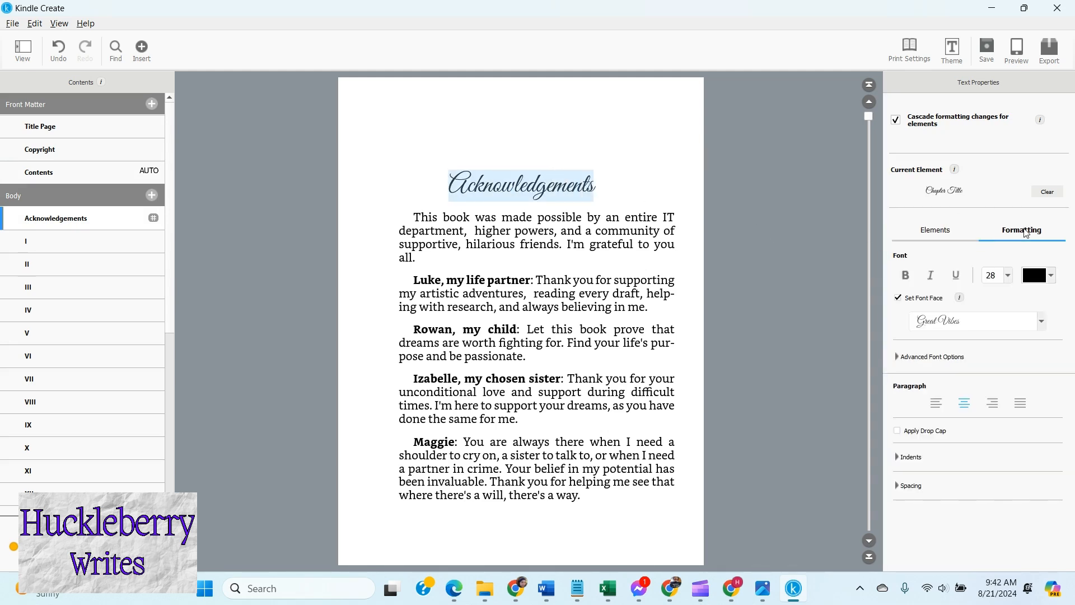
{"action": "left_click", "coordinate": [1009, 276]}
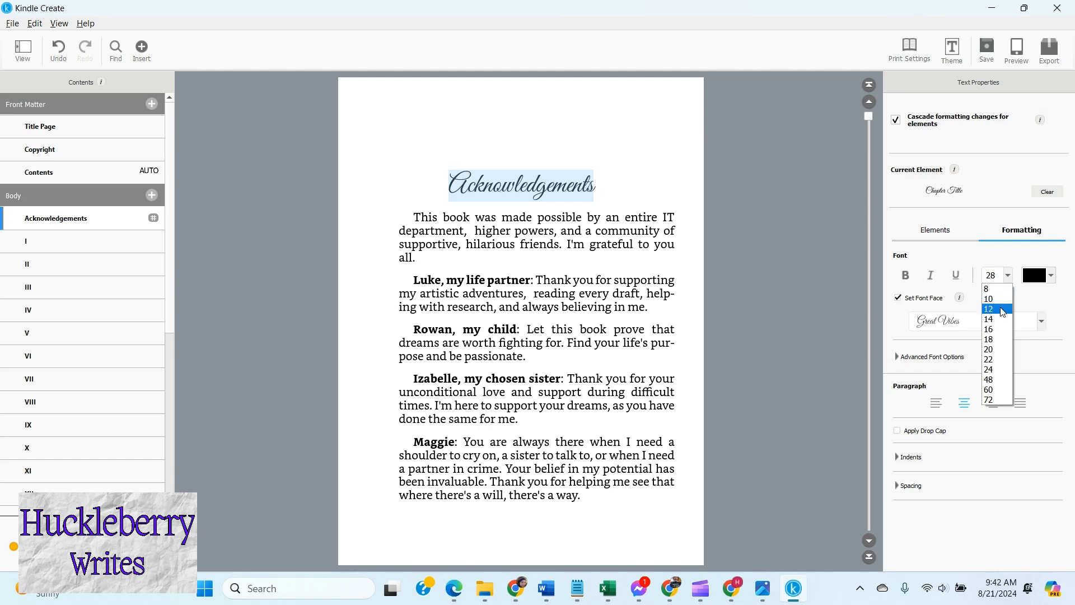
{"action": "left_click", "coordinate": [991, 349]}
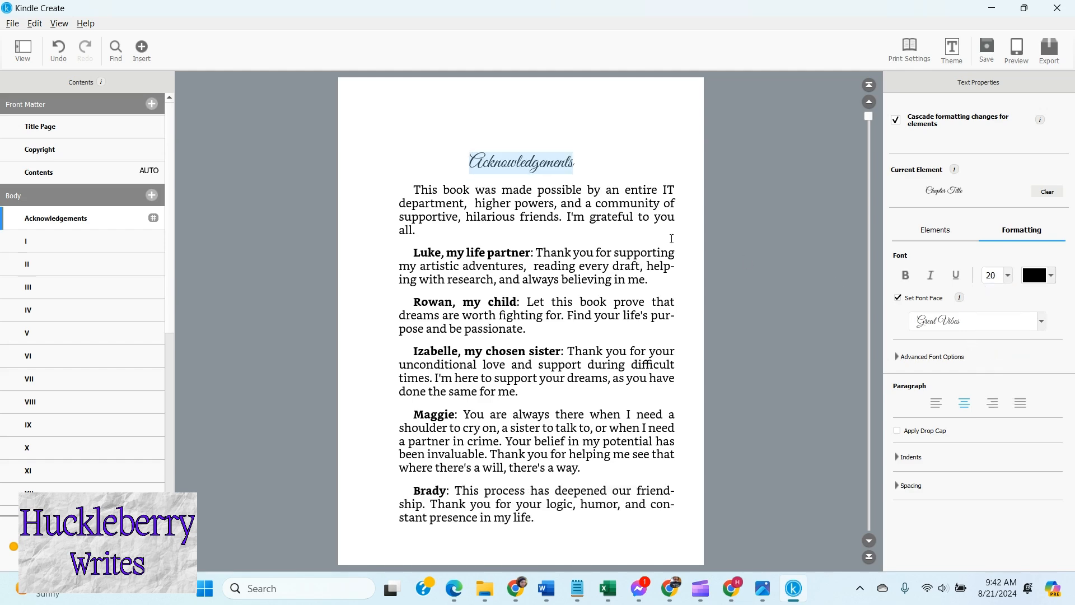
Step: Apply a drop cap to the opening paragraph of chapter II
{"action": "left_click", "coordinate": [46, 242]}
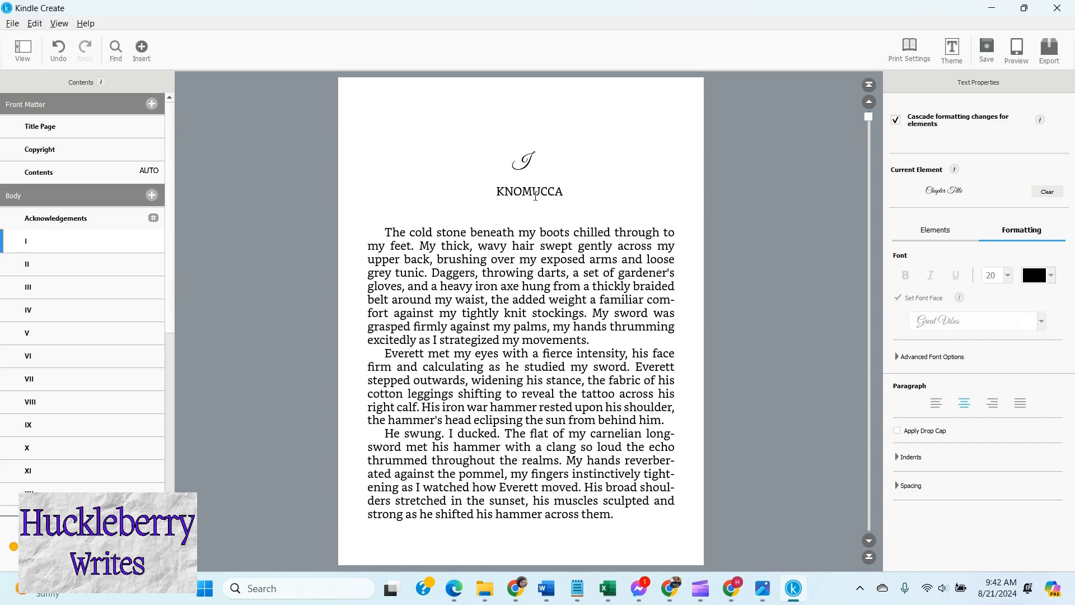
{"action": "left_click", "coordinate": [65, 272]}
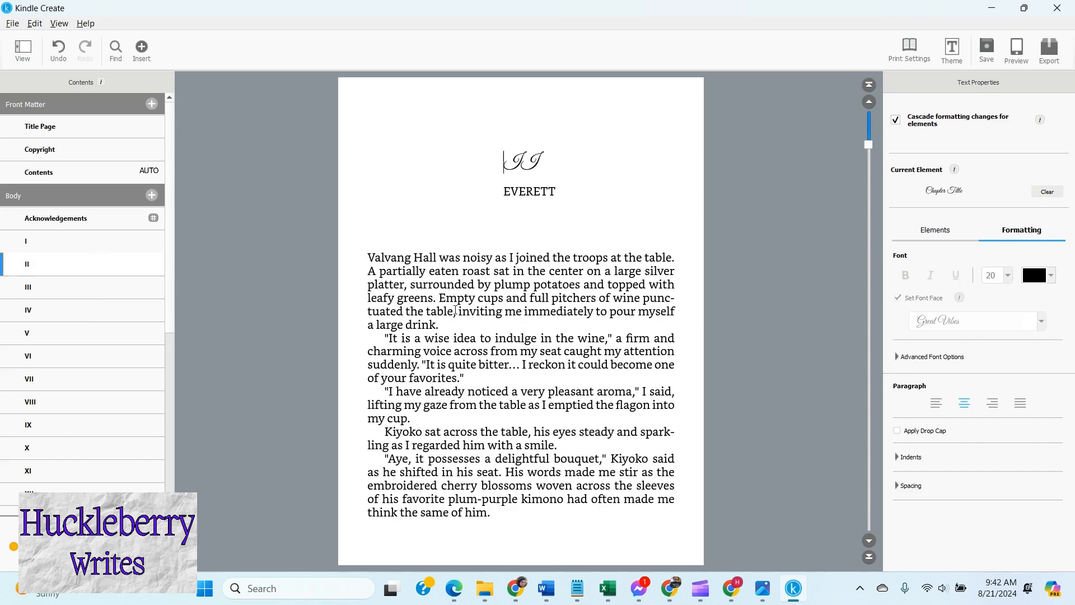
{"action": "left_click", "coordinate": [369, 260]}
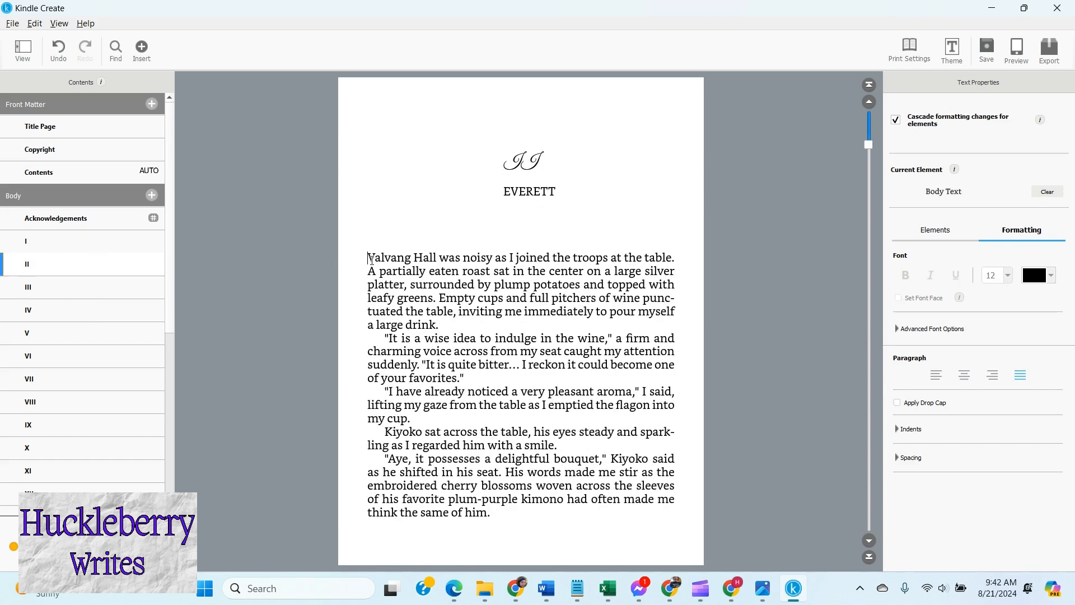
{"action": "left_click", "coordinate": [897, 404]}
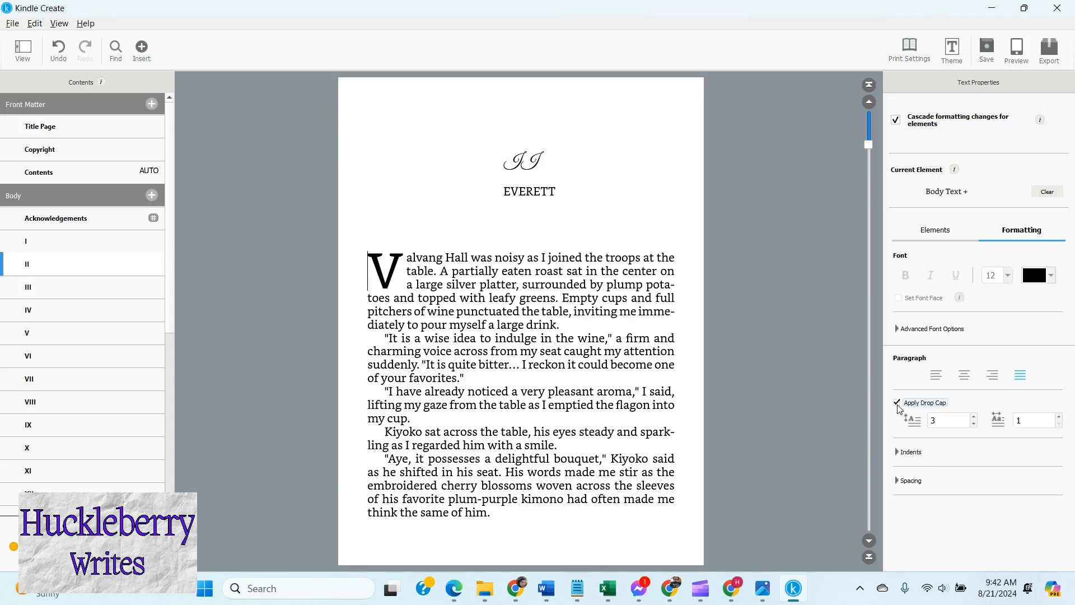
Step: Set the first-line indent of chapter I's opening paragraph to 0.00 and apply a drop cap to it
{"action": "left_click", "coordinate": [67, 245]}
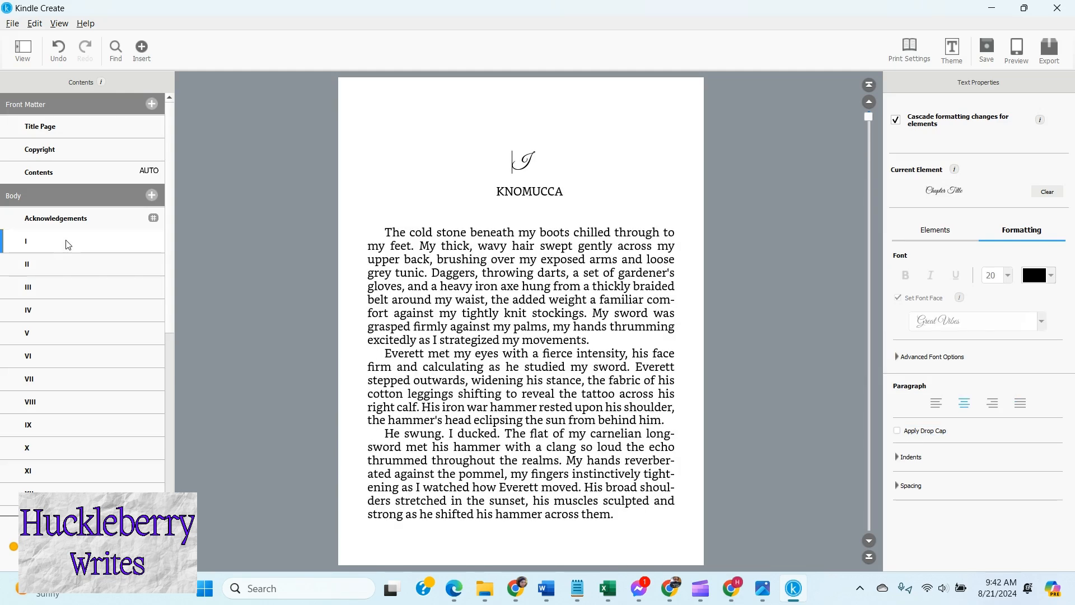
{"action": "left_click", "coordinate": [383, 234]}
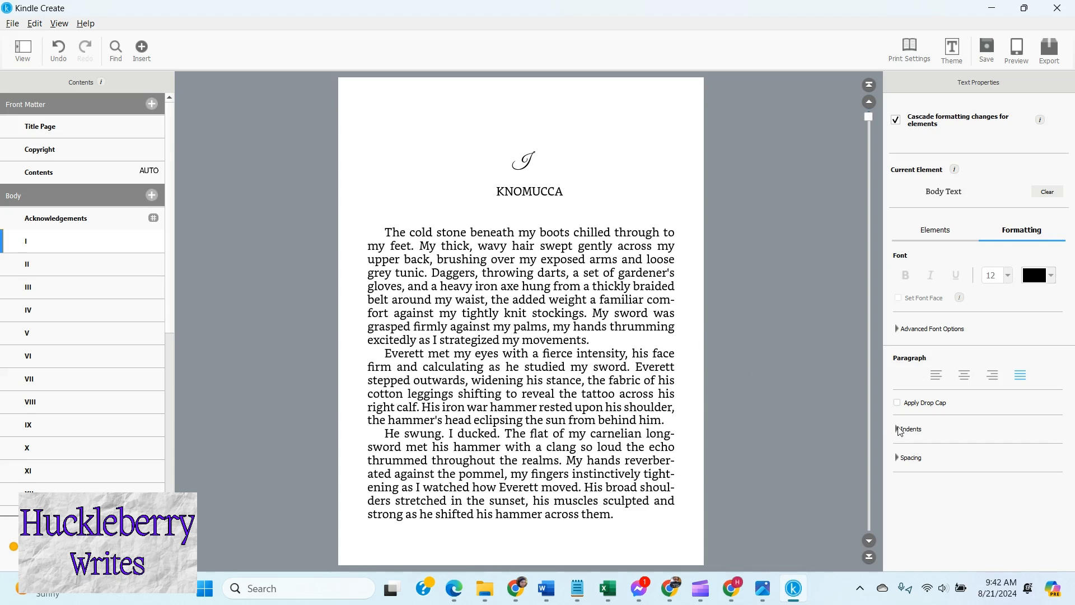
{"action": "left_click", "coordinate": [898, 429]}
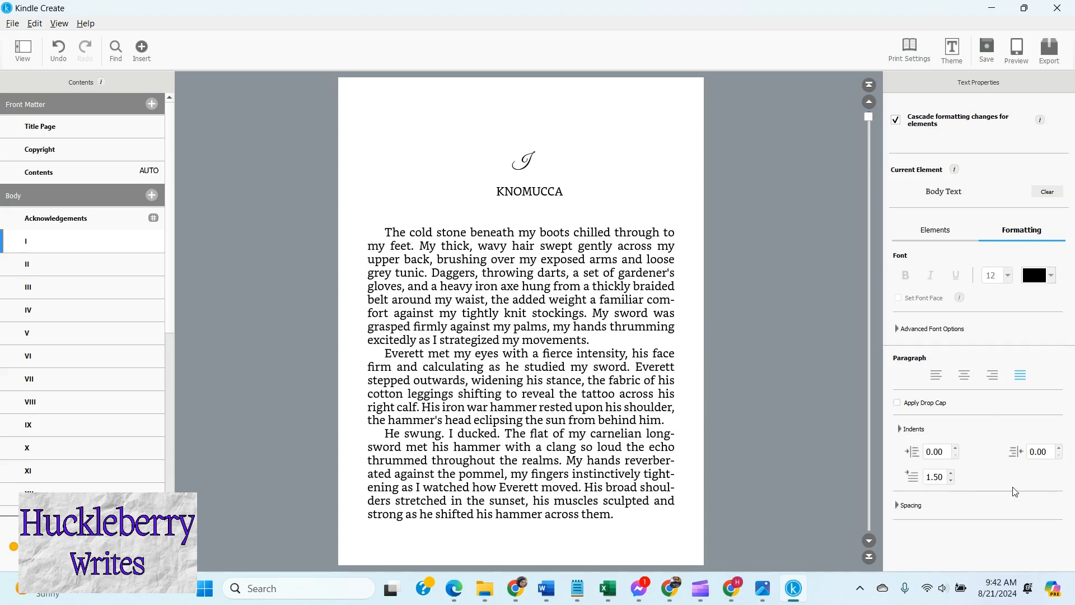
{"action": "left_click", "coordinate": [952, 482]}
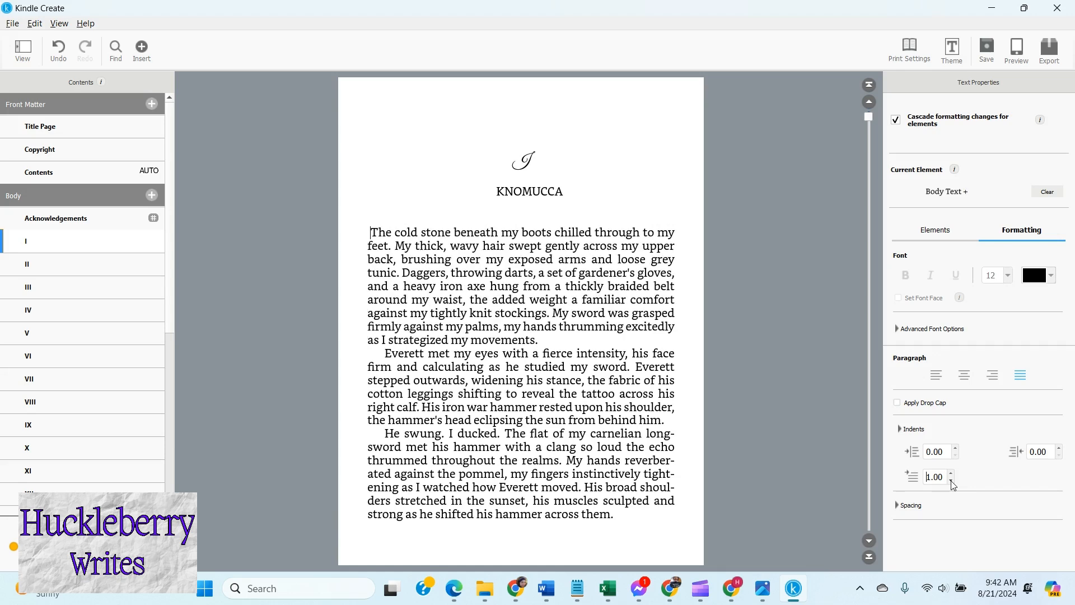
{"action": "left_click", "coordinate": [952, 481]}
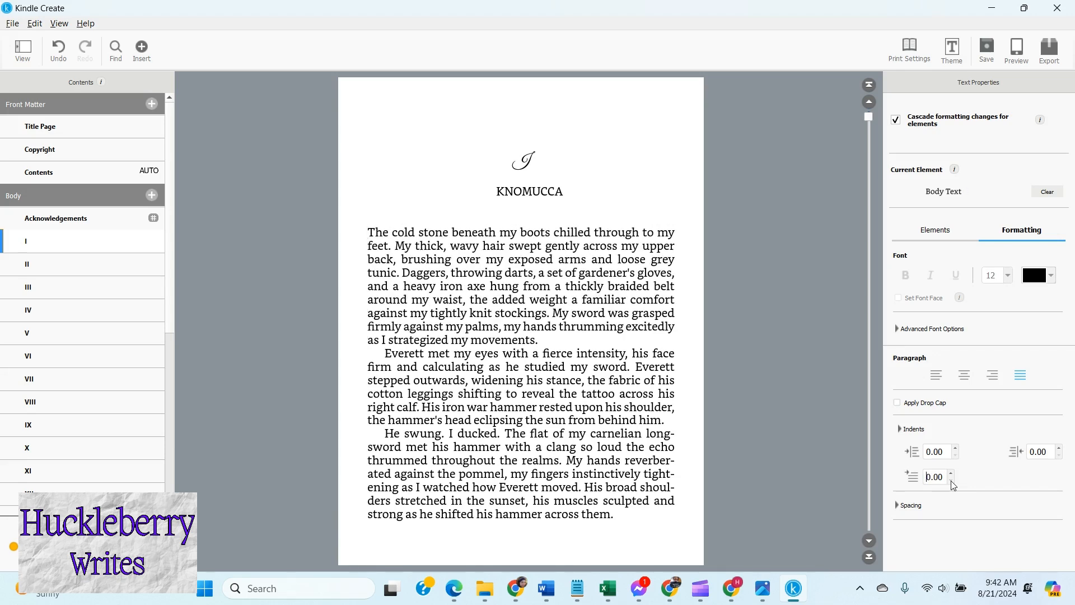
{"action": "left_click", "coordinate": [898, 403]}
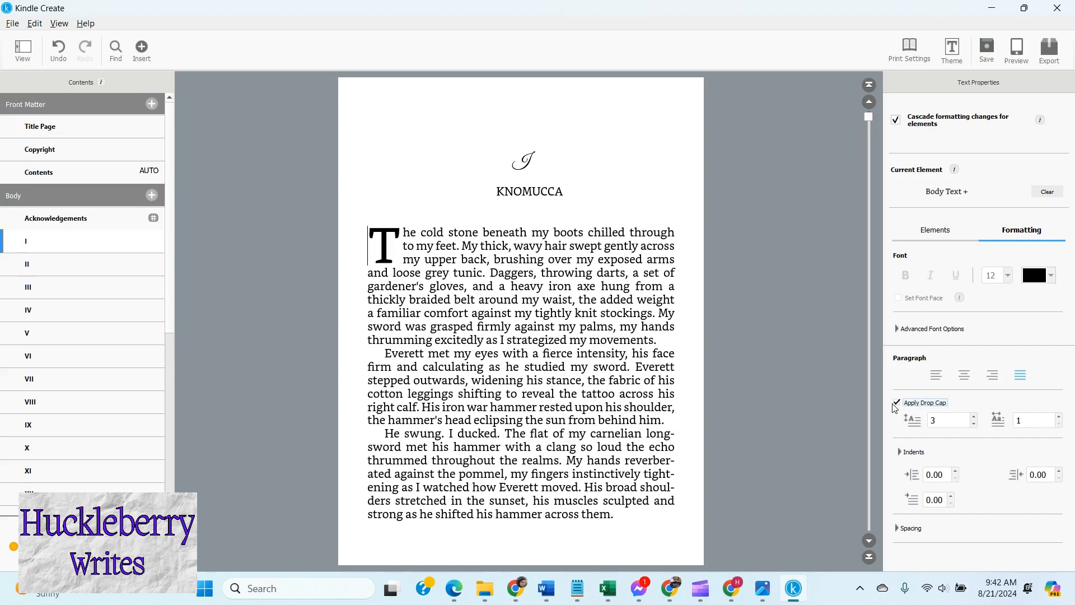
Step: Apply a drop cap to the opening paragraphs of chapters III and IV
{"action": "left_click", "coordinate": [56, 292]}
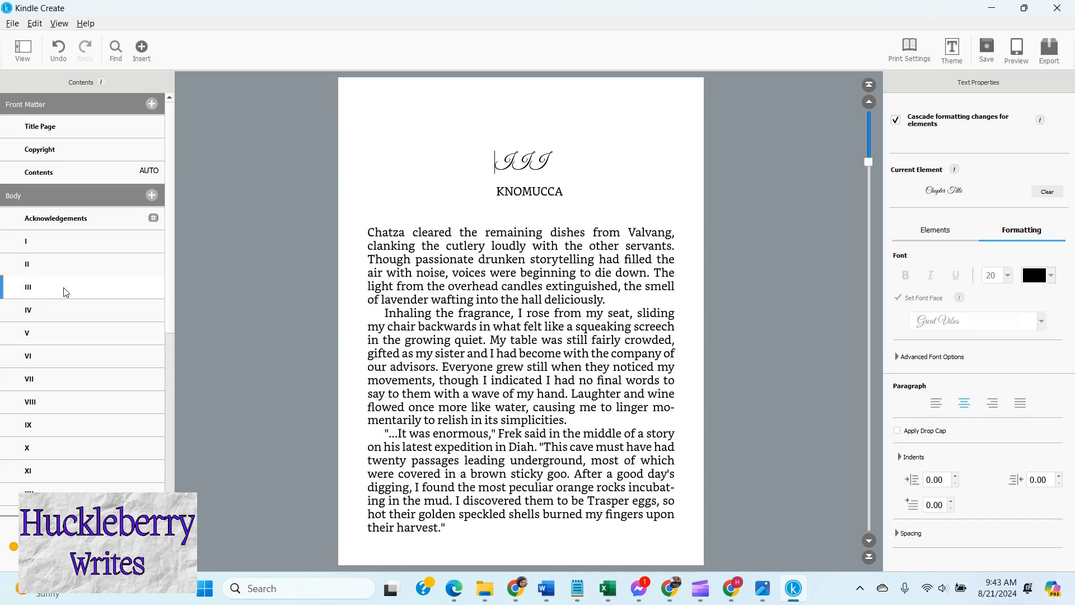
{"action": "left_click", "coordinate": [385, 233]}
{"action": "left_click", "coordinate": [899, 402]}
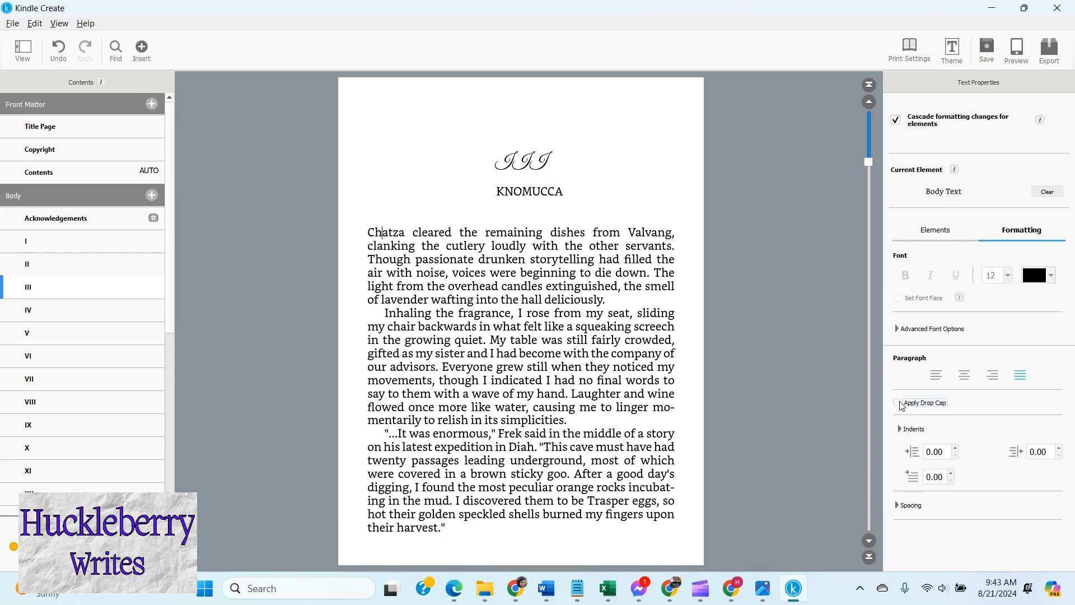
{"action": "left_click", "coordinate": [55, 302]}
{"action": "left_click", "coordinate": [368, 233]}
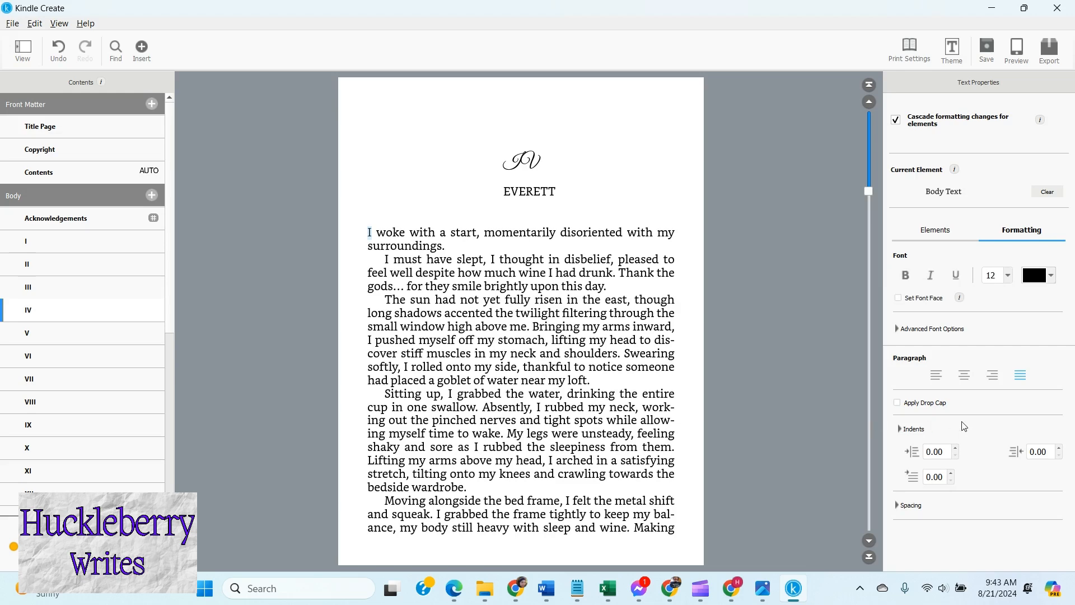
{"action": "left_click", "coordinate": [897, 403]}
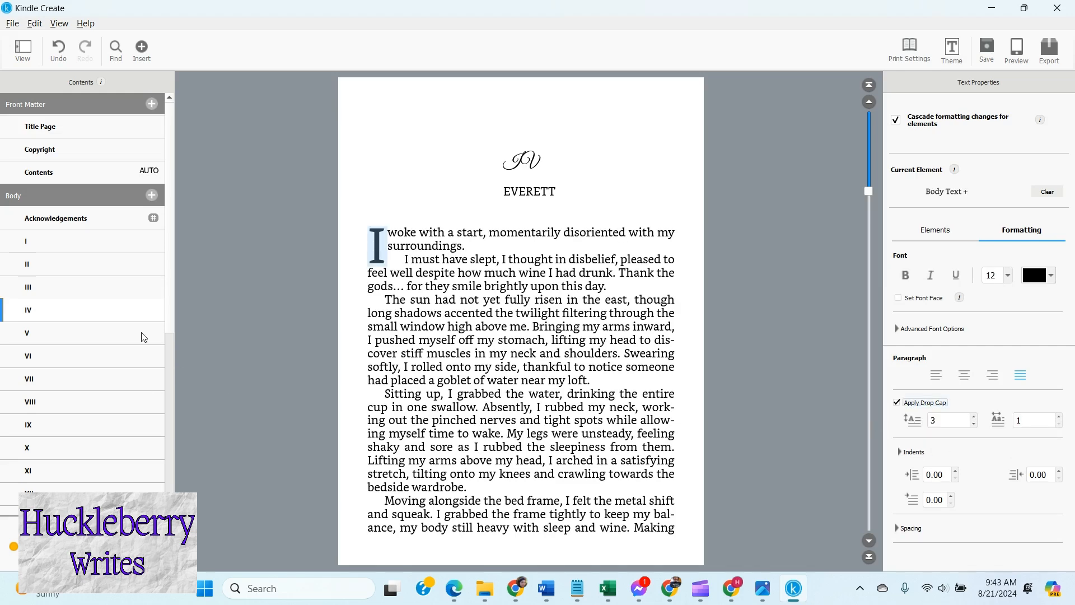
Step: Apply the Chapter Subtitle element to the character name below the chapter I heading
{"action": "left_click", "coordinate": [37, 247]}
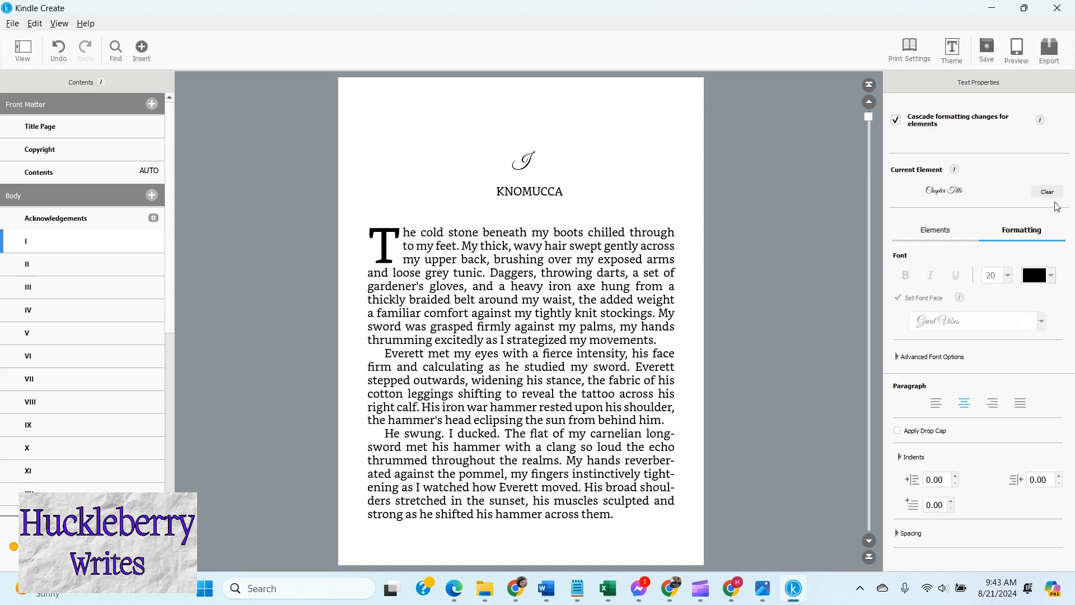
{"action": "left_click", "coordinate": [922, 234]}
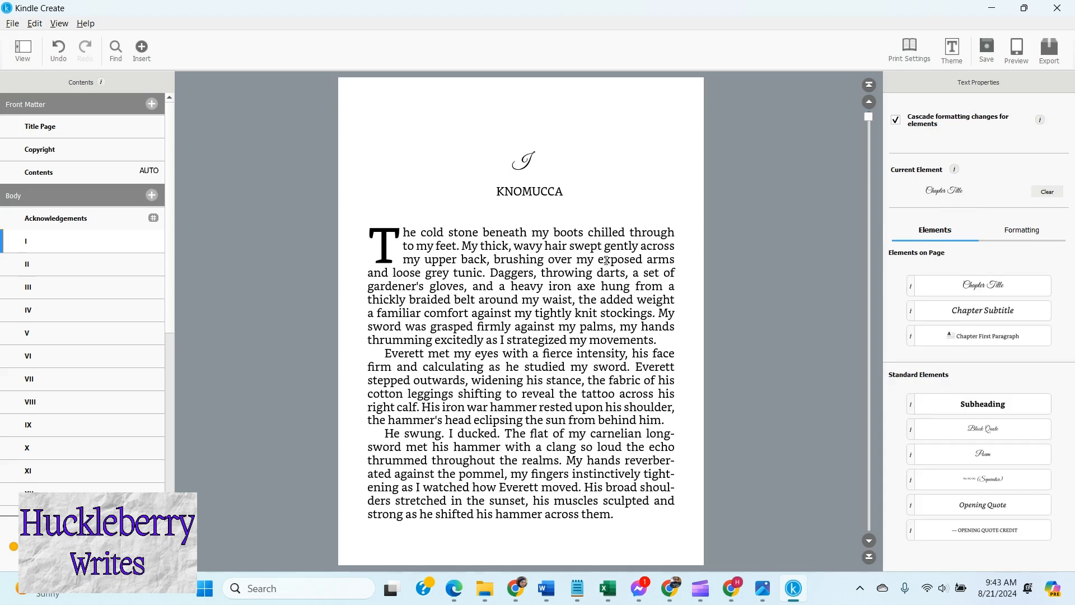
{"action": "left_click", "coordinate": [534, 189]}
{"action": "left_click", "coordinate": [984, 313]}
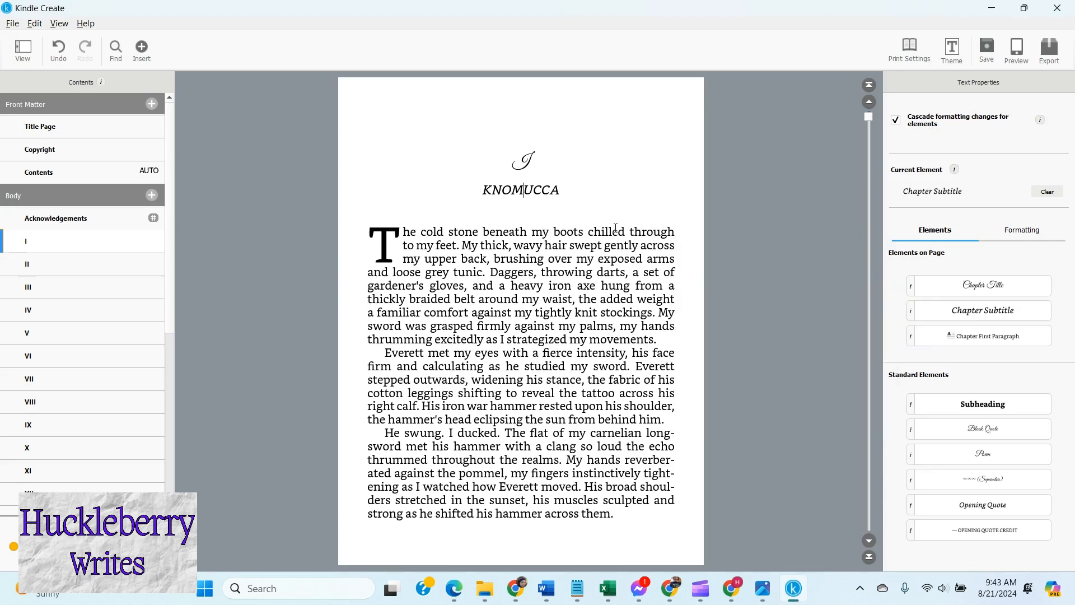
Step: Apply the Chapter Subtitle element to the character names below the chapter II and chapter III headings
{"action": "left_click", "coordinate": [84, 264]}
{"action": "left_click", "coordinate": [548, 191]}
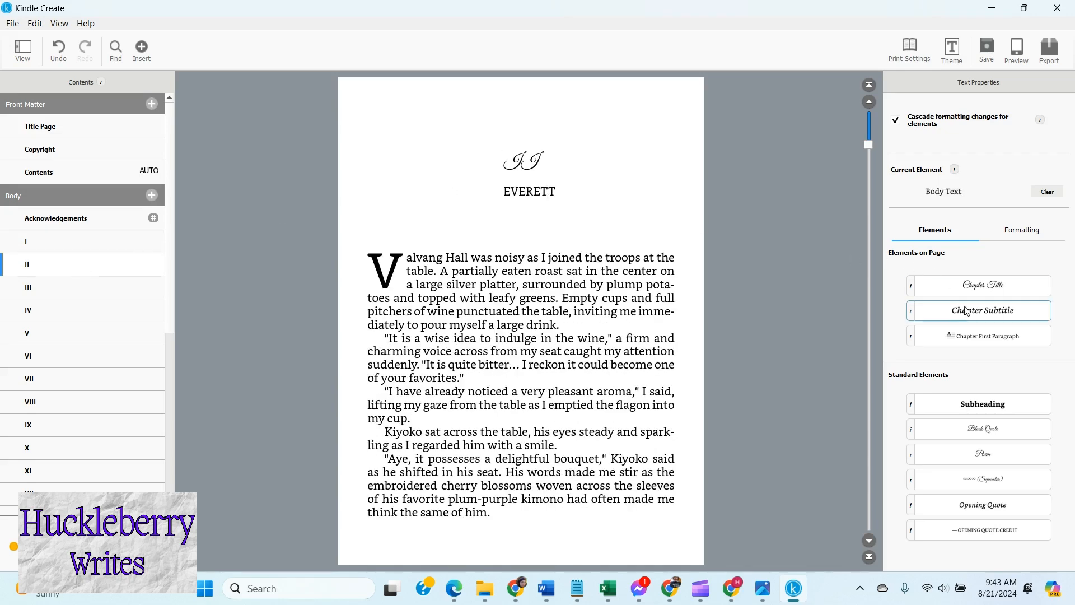
{"action": "left_click", "coordinate": [984, 311]}
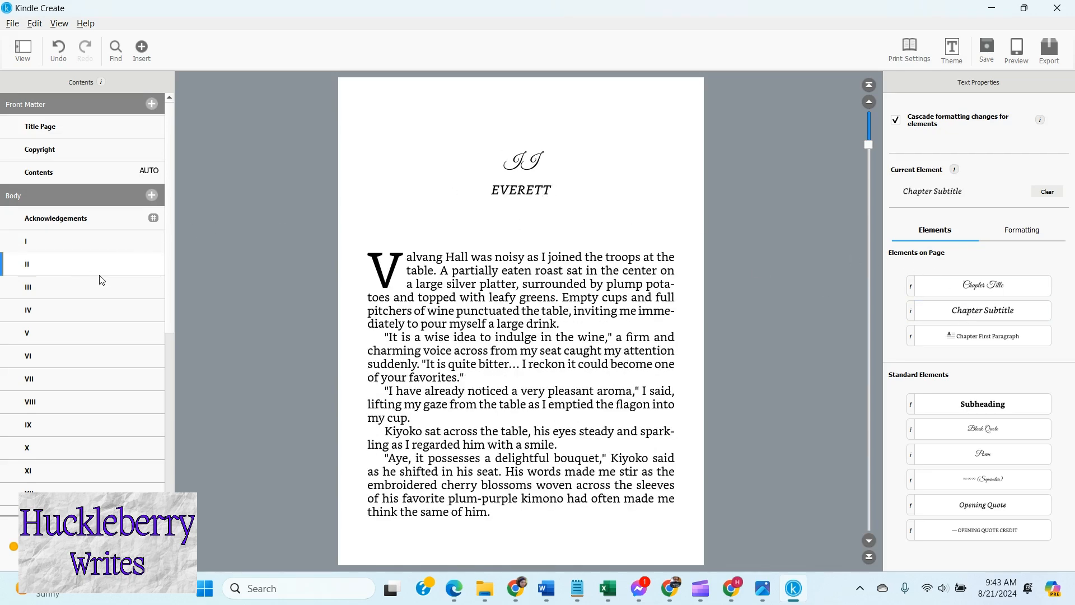
{"action": "left_click", "coordinate": [1027, 232]}
{"action": "left_click", "coordinate": [935, 229]}
{"action": "left_click", "coordinate": [123, 290]}
{"action": "left_click", "coordinate": [536, 193]}
{"action": "left_click", "coordinate": [983, 311]}
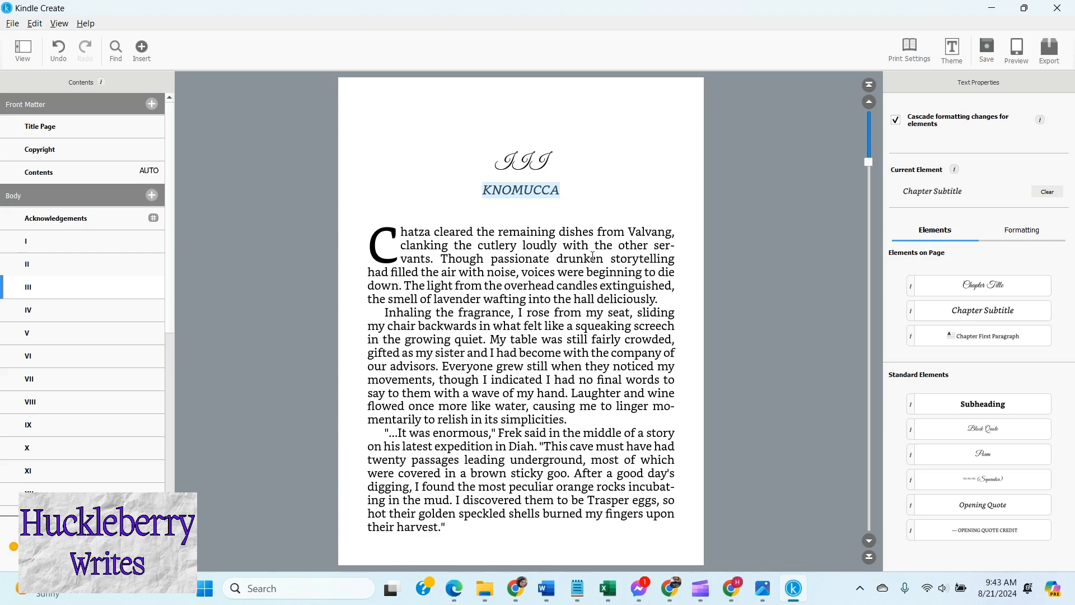
Step: Save the project as Hammer And Heart eBook_KC in the proposed folder
{"action": "left_click", "coordinate": [531, 156]}
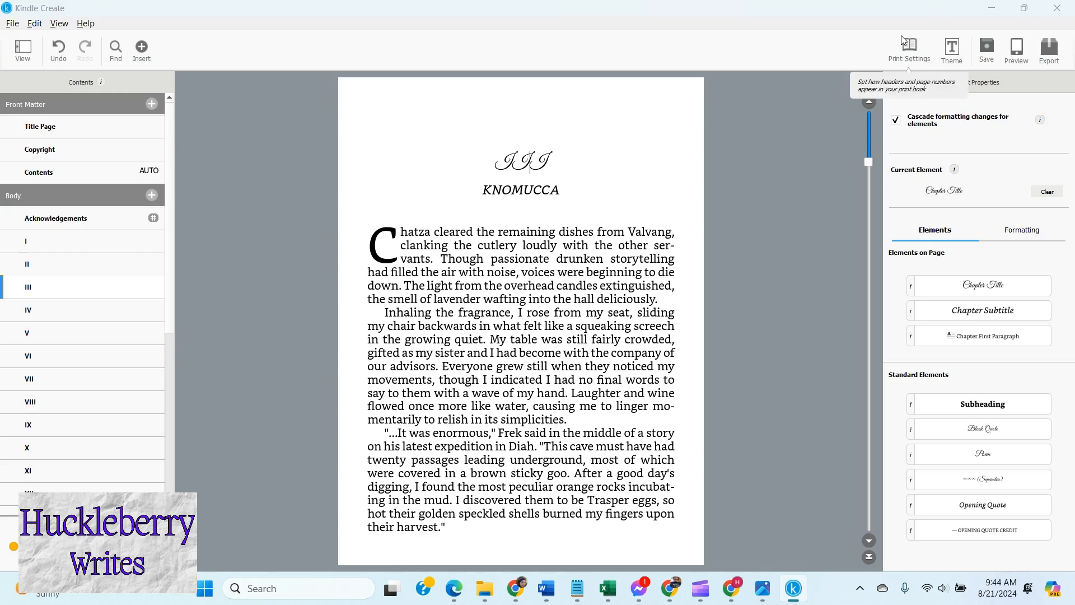
{"action": "left_click", "coordinate": [989, 50]}
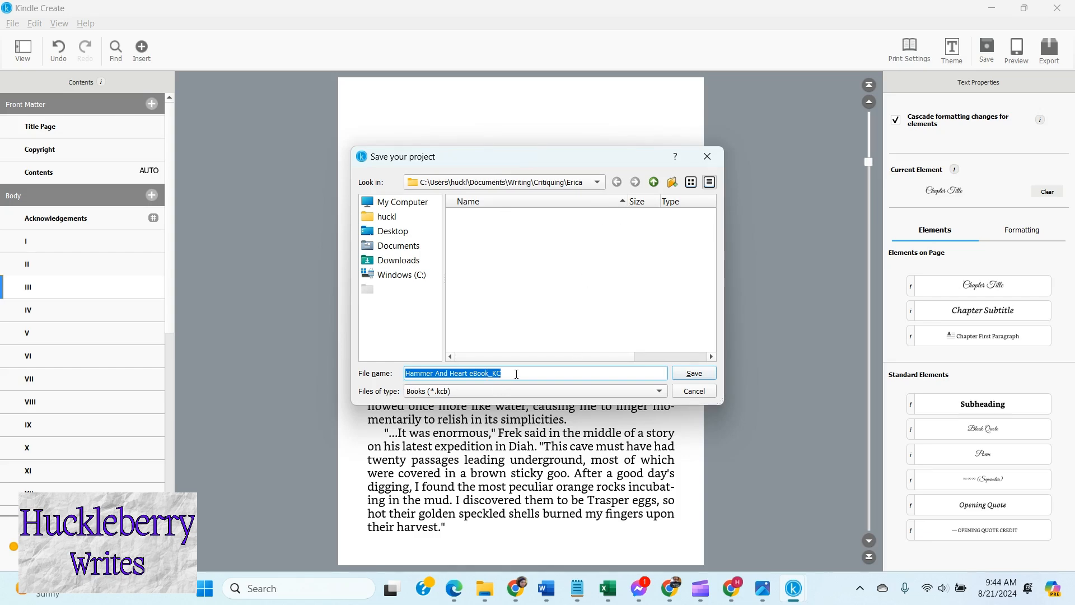
{"action": "left_click", "coordinate": [705, 376]}
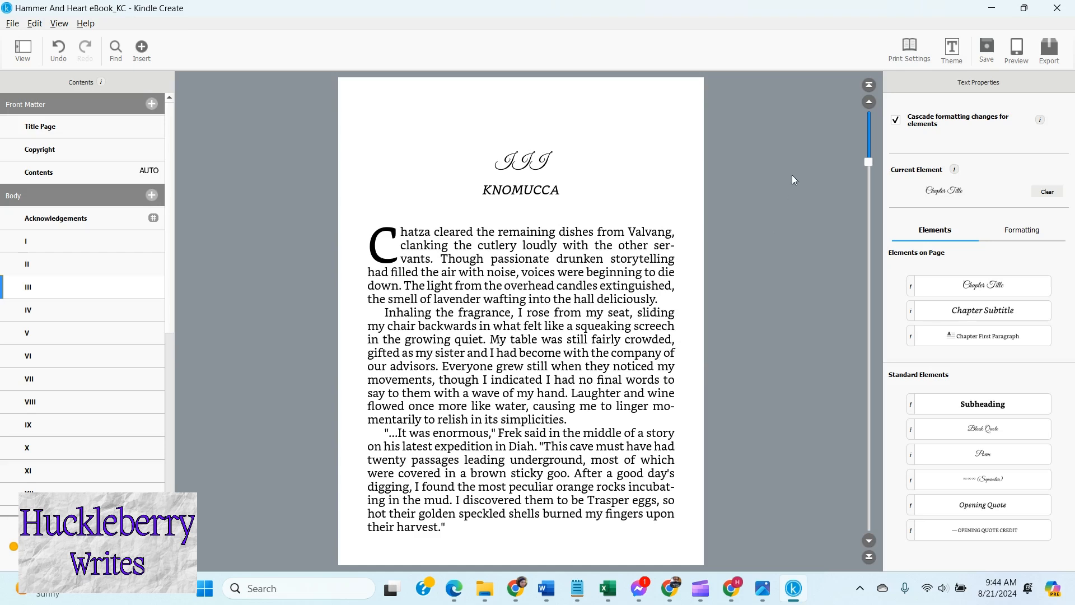
Step: Start exporting the book with EPUB selected in addition to the KPF format
{"action": "left_click", "coordinate": [1050, 50]}
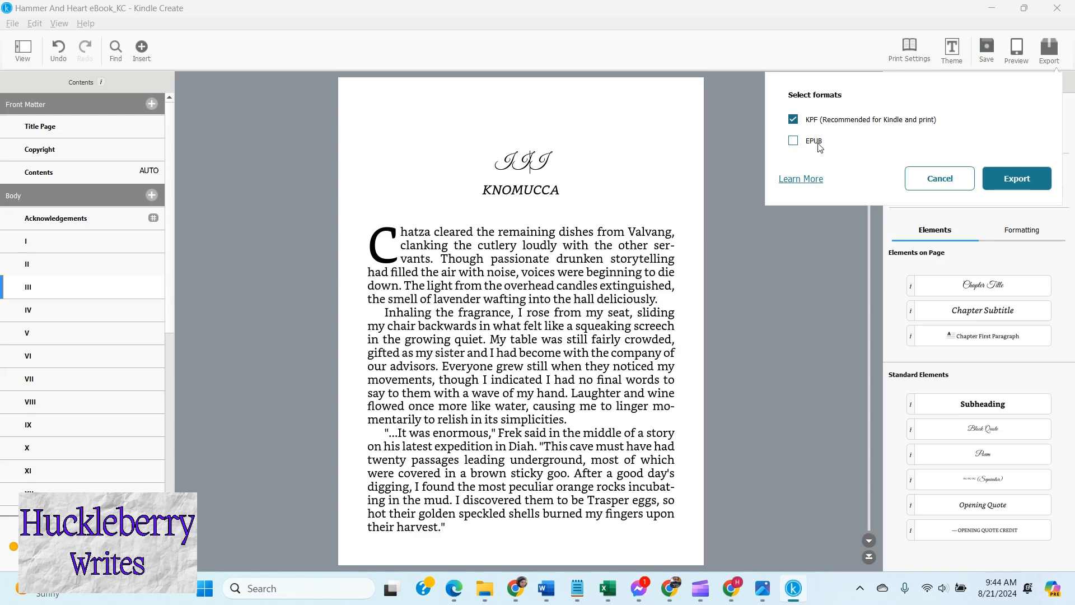
{"action": "left_click", "coordinate": [799, 147]}
{"action": "left_click", "coordinate": [1015, 182]}
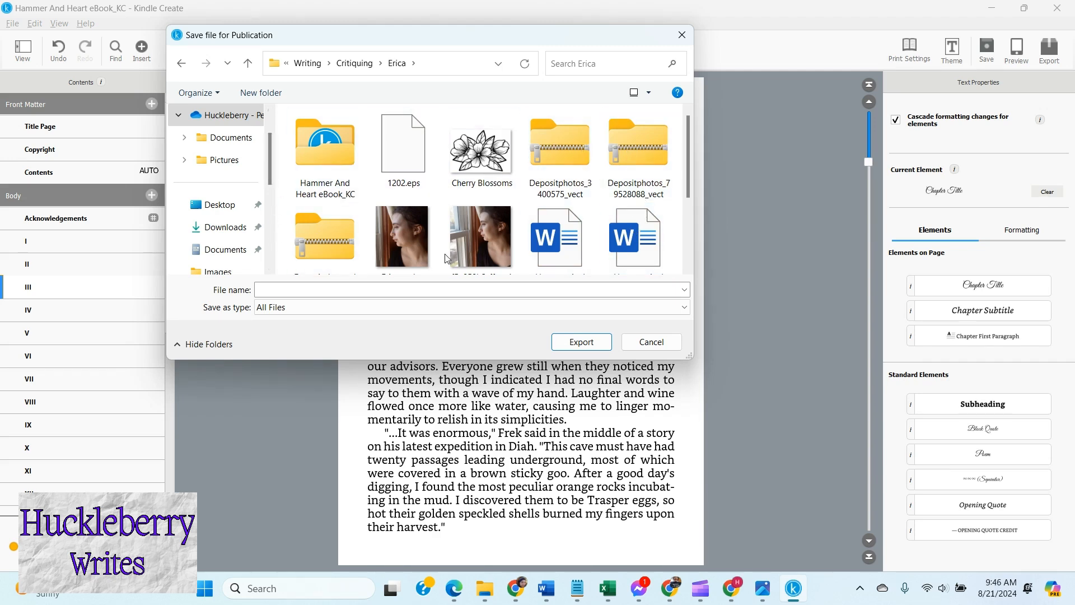
Step: Create a new folder named eBook in the export location and open it
{"action": "left_click", "coordinate": [261, 93]}
{"action": "scroll", "coordinate": [616, 213], "scroll_direction": "down", "scroll_amount": 4}
{"action": "scroll", "coordinate": [615, 213], "scroll_direction": "up", "scroll_amount": 2}
{"action": "scroll", "coordinate": [616, 211], "scroll_direction": "up", "scroll_amount": 2}
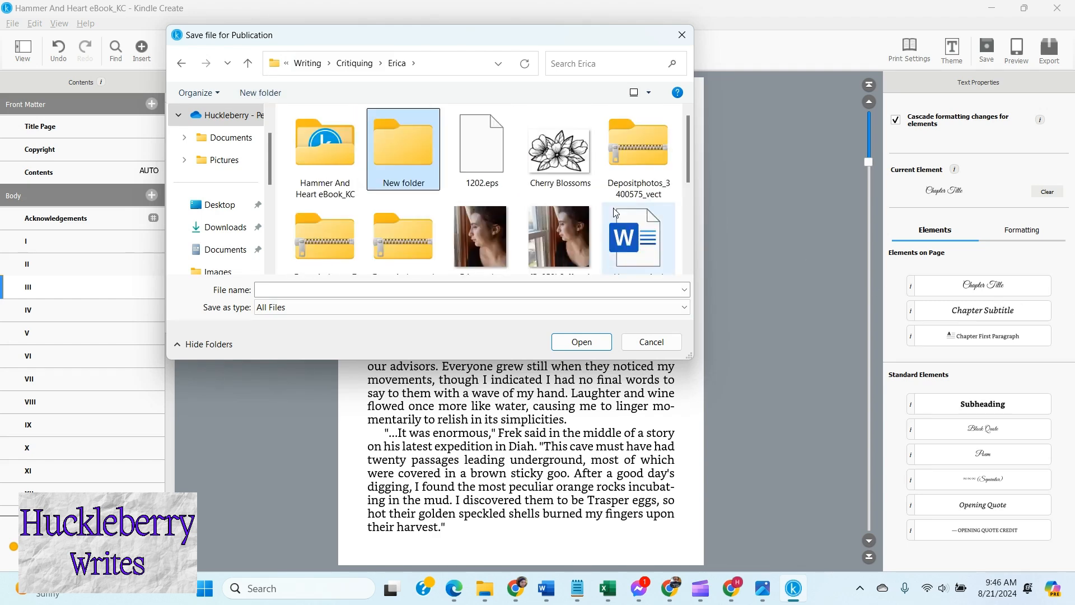
{"action": "left_click", "coordinate": [401, 185]}
{"action": "type", "text": "eBook"}
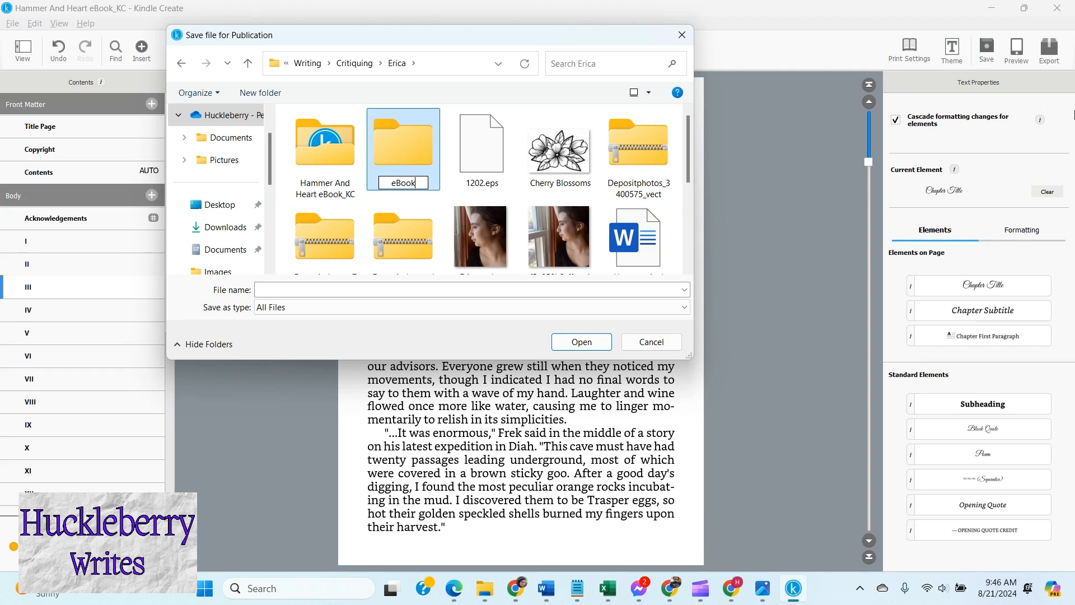
{"action": "key", "text": "Return"}
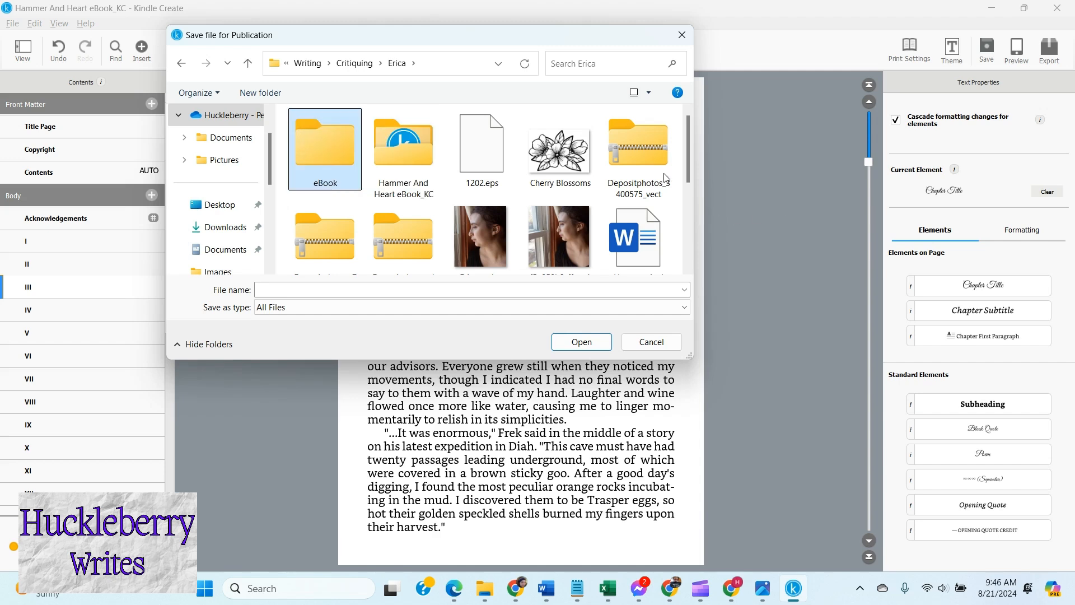
{"action": "double_click", "coordinate": [321, 147]}
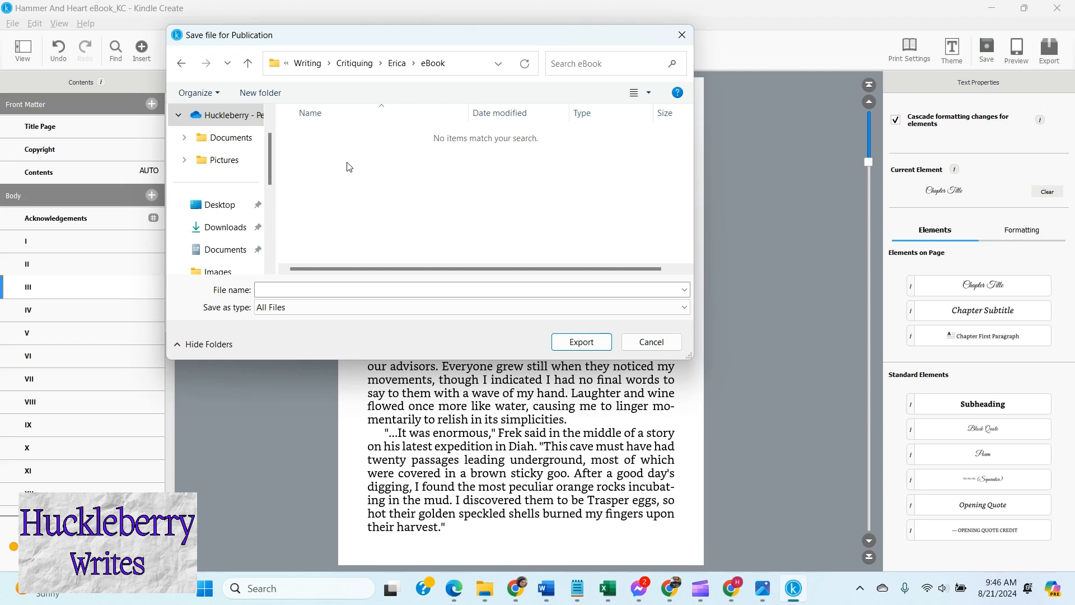
Step: Export the publication file as Hammer and Heart eBook v1 and dismiss the export summary
{"action": "left_click", "coordinate": [303, 289]}
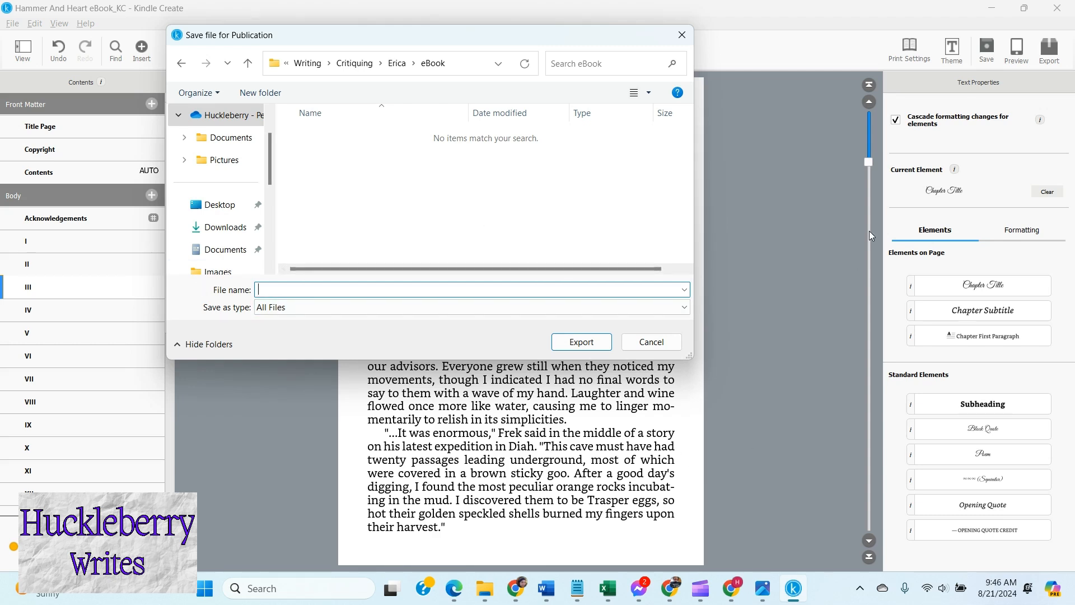
{"action": "type", "text": "Hammer and Heart eB"}
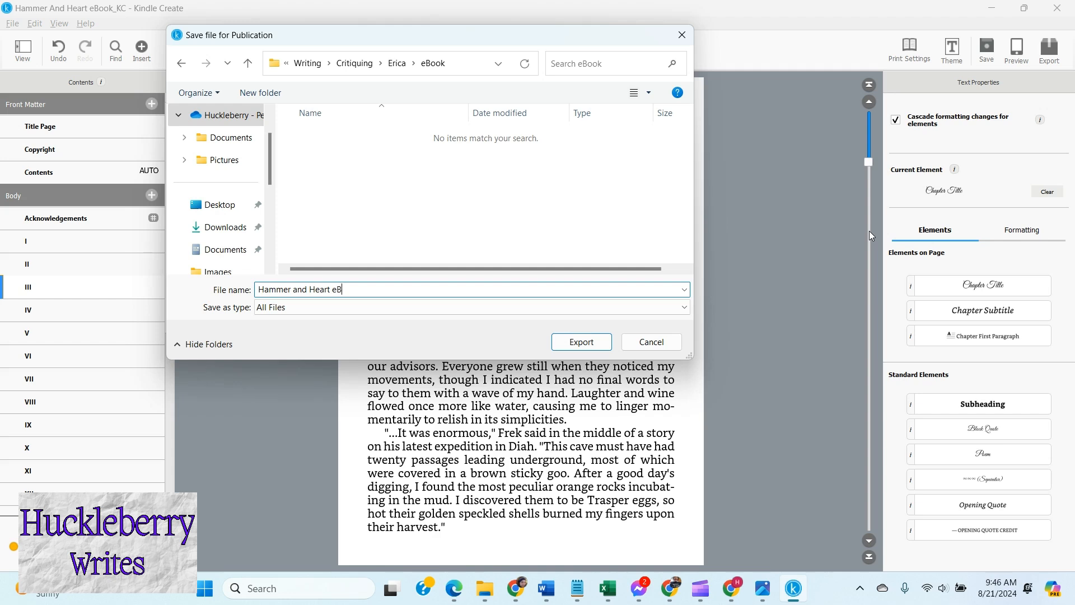
{"action": "type", "text": "ook v1"}
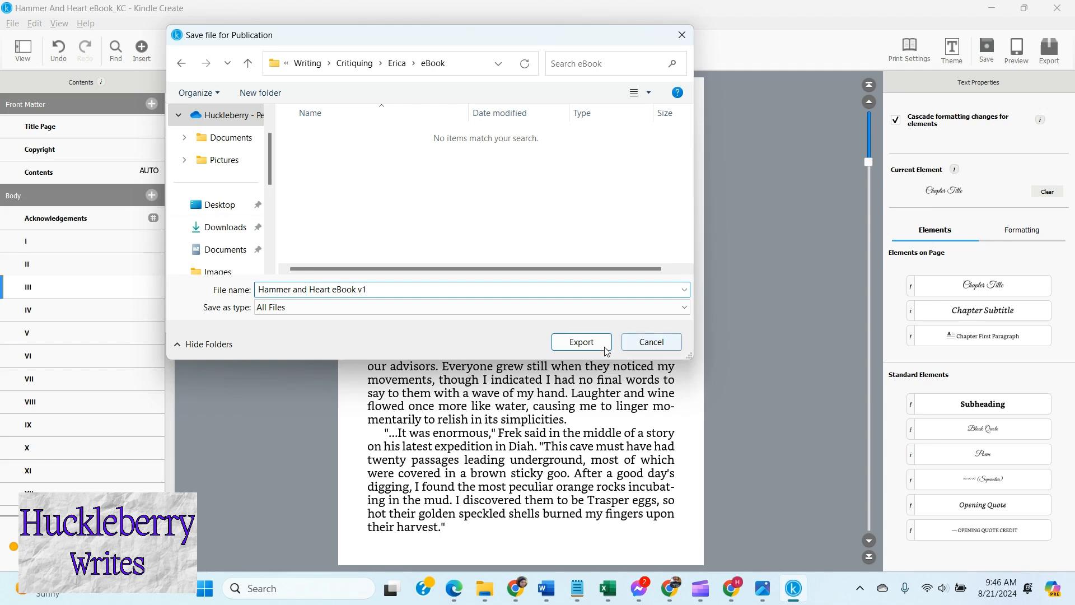
{"action": "left_click", "coordinate": [582, 342]}
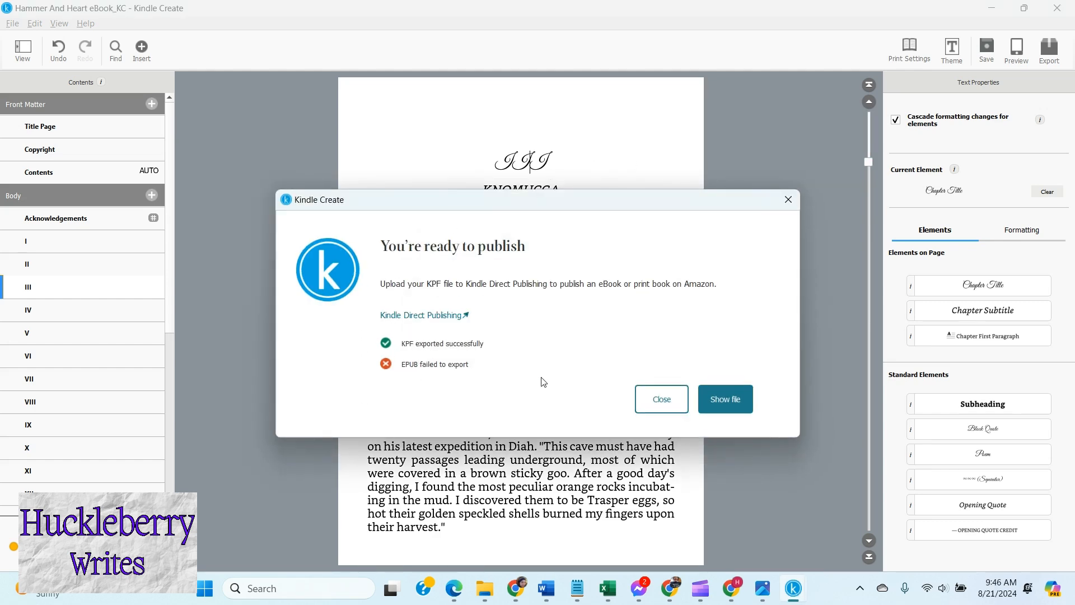
{"action": "left_click", "coordinate": [662, 399]}
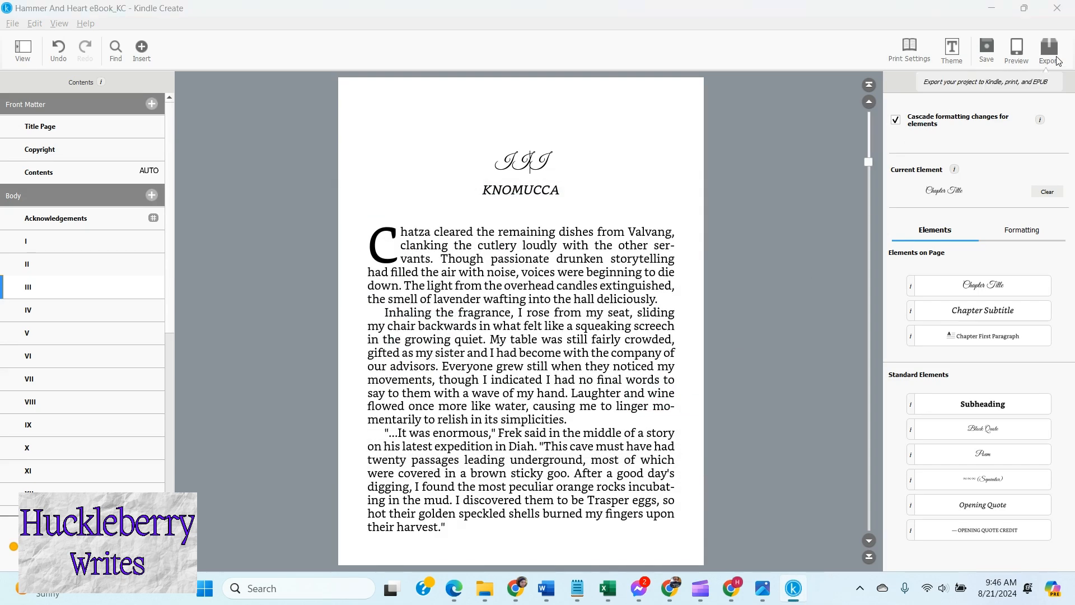
Step: Open an export with KPF and EPUB selected, inspect the EPUB and KPF folders inside eBook, and leave without exporting
{"action": "left_click", "coordinate": [1051, 56]}
{"action": "left_click", "coordinate": [792, 141]}
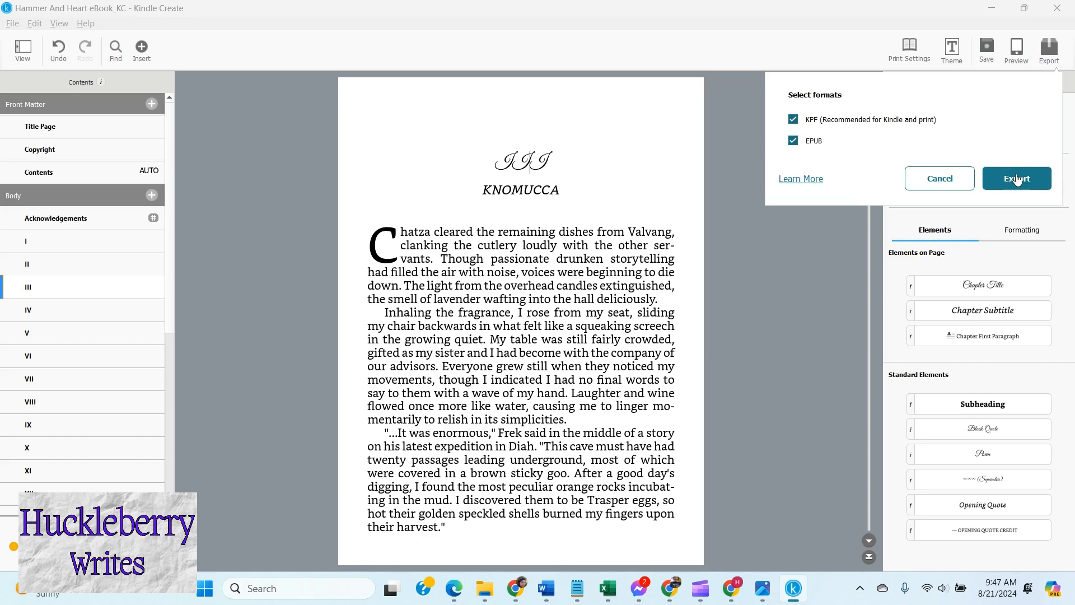
{"action": "left_click", "coordinate": [1017, 178]}
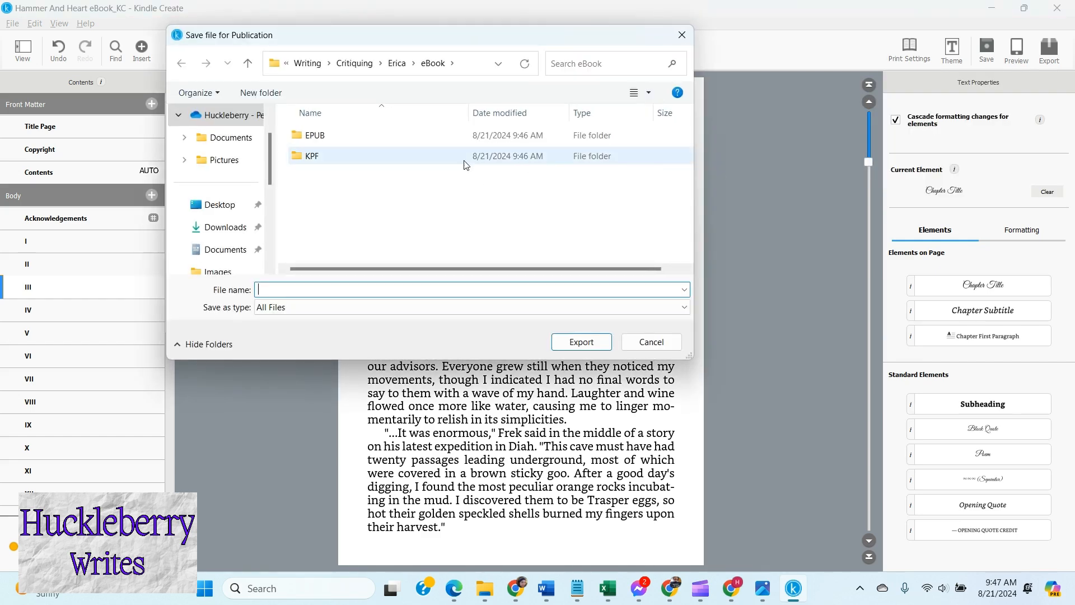
{"action": "double_click", "coordinate": [323, 139]}
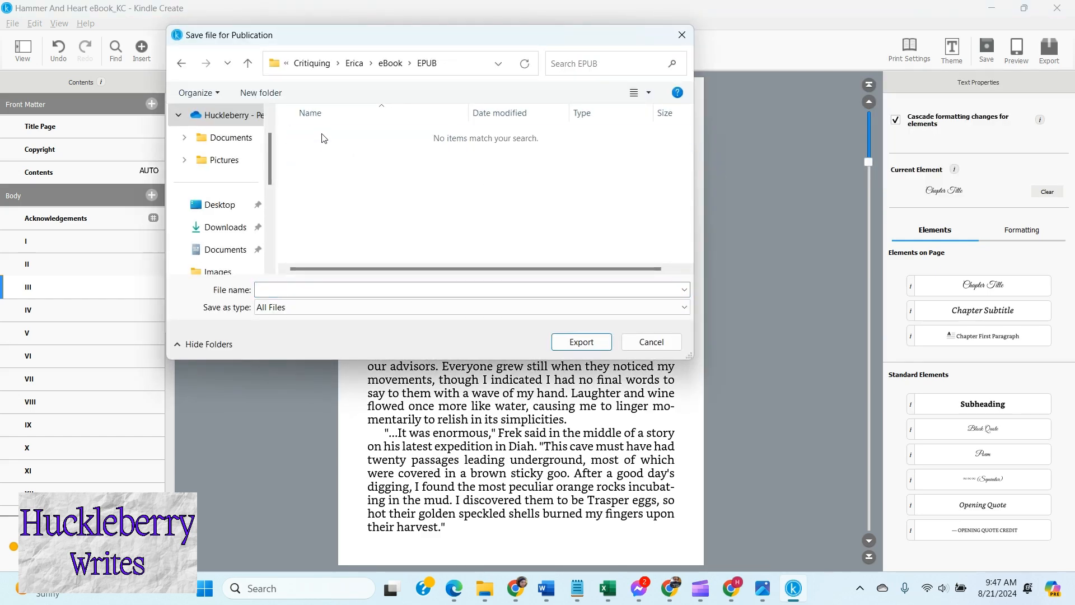
{"action": "left_click", "coordinate": [395, 65]}
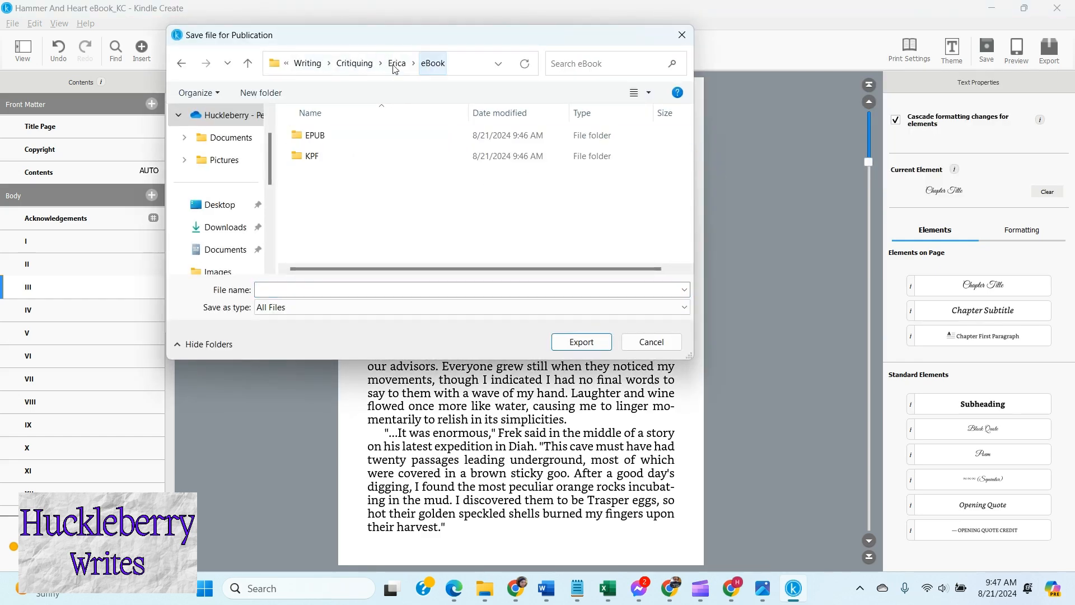
{"action": "double_click", "coordinate": [312, 158]}
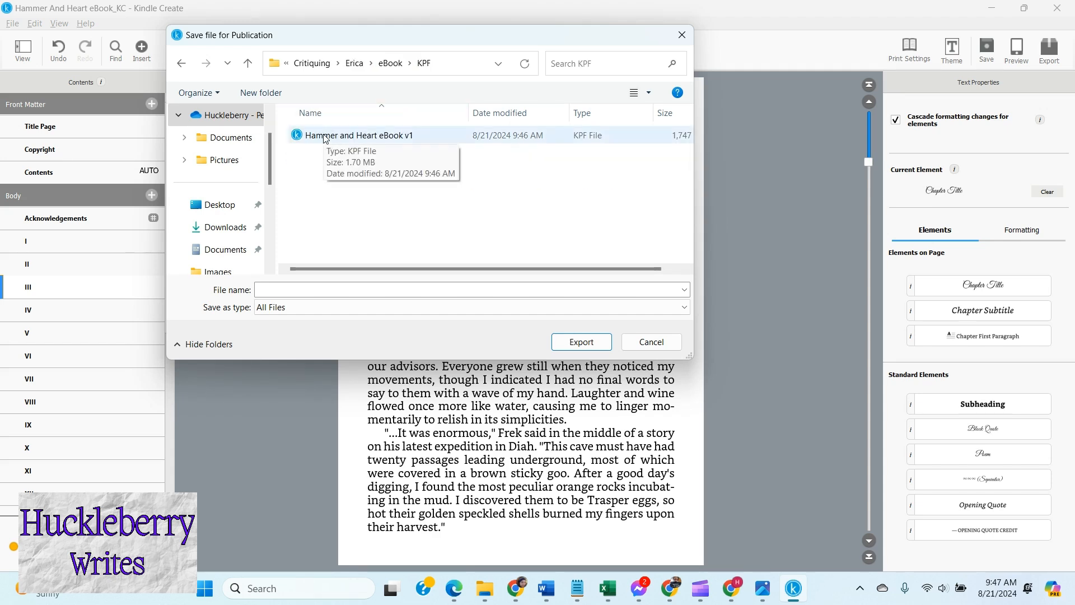
{"action": "left_click", "coordinate": [395, 66]}
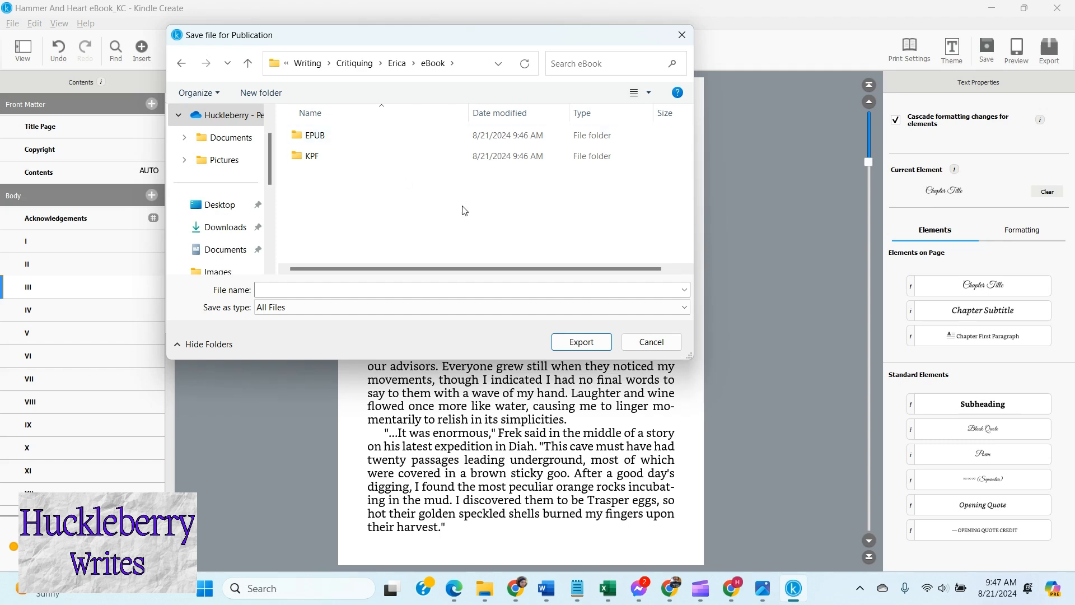
{"action": "left_click", "coordinate": [650, 344]}
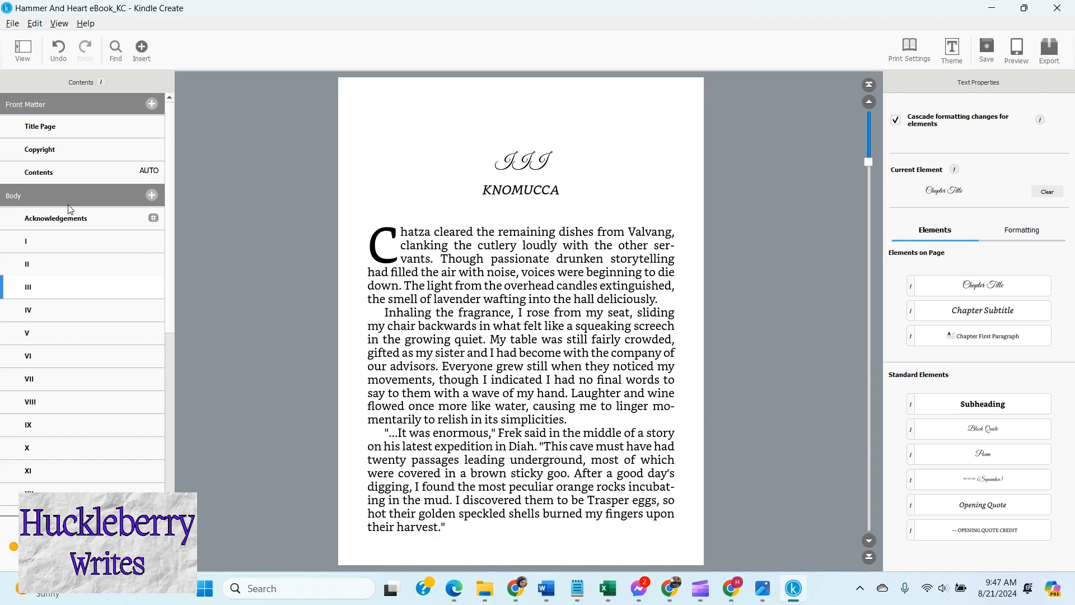
Step: Format the Epilogue heading as Chapter Title and the KIYOKO line beneath it as Chapter Subtitle
{"action": "scroll", "coordinate": [61, 319], "scroll_direction": "down", "scroll_amount": 5}
{"action": "left_click", "coordinate": [40, 361]}
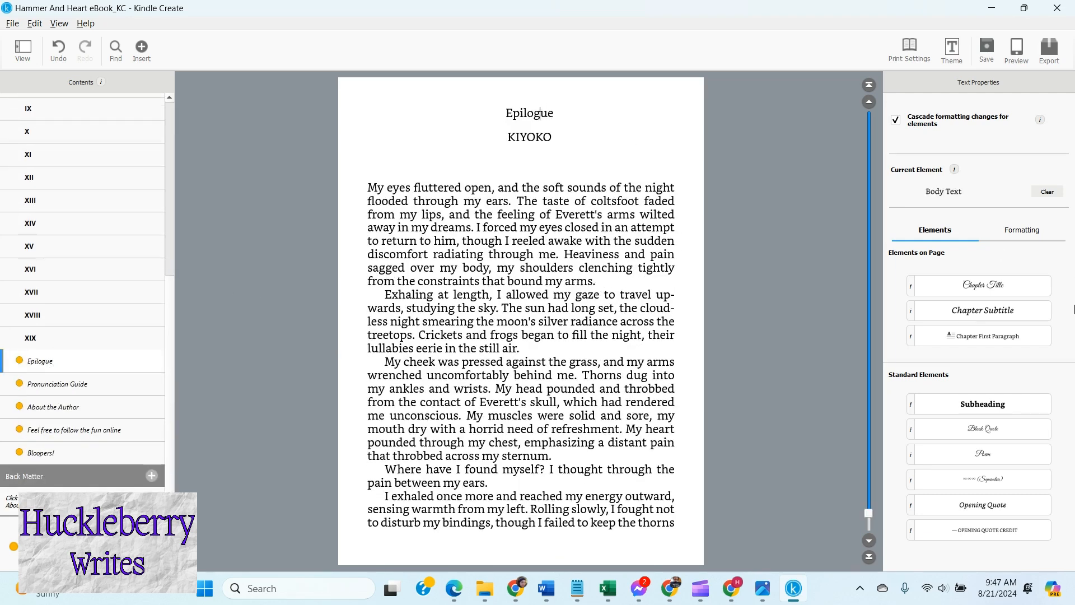
{"action": "left_click", "coordinate": [982, 285]}
{"action": "left_click", "coordinate": [535, 191]}
{"action": "left_click", "coordinate": [982, 310]}
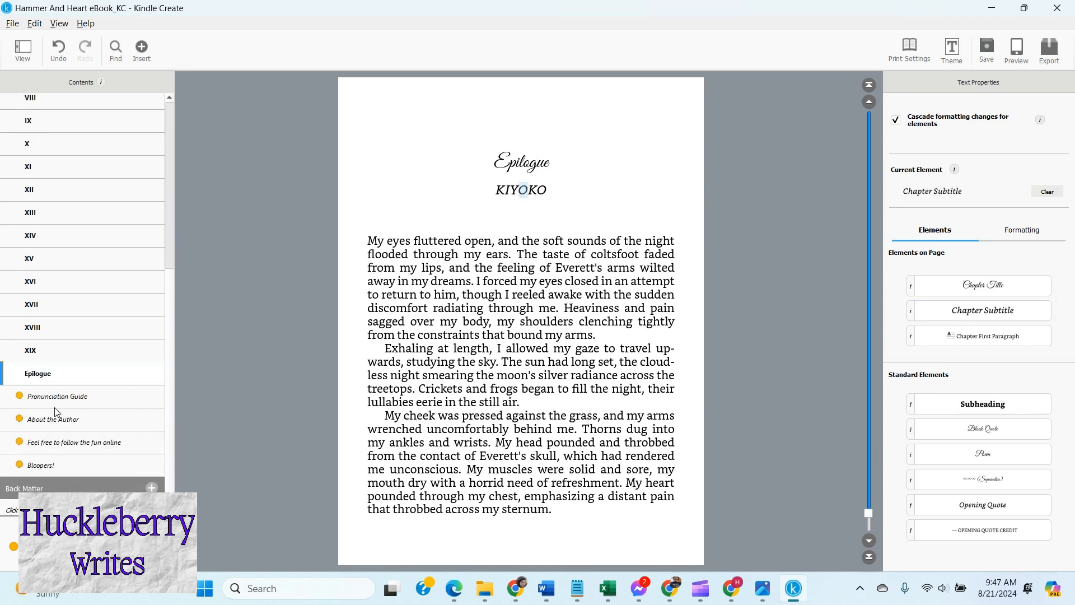
Step: Apply the Chapter Title element to the Pronunciation Guide and About the Author headings
{"action": "left_click", "coordinate": [56, 398]}
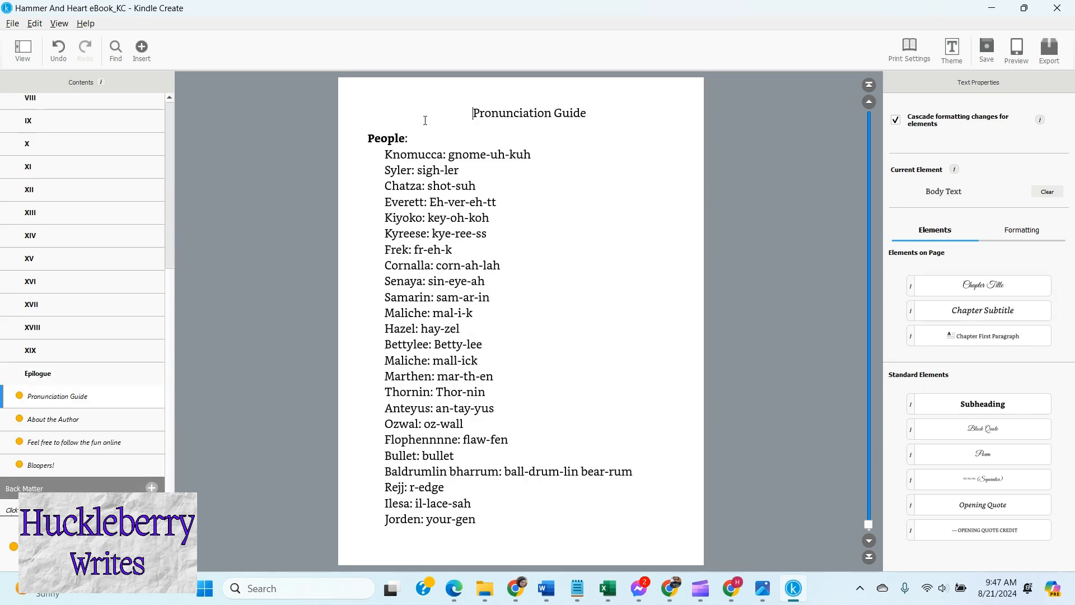
{"action": "left_click", "coordinate": [985, 287]}
{"action": "scroll", "coordinate": [96, 358], "scroll_direction": "down", "scroll_amount": 3}
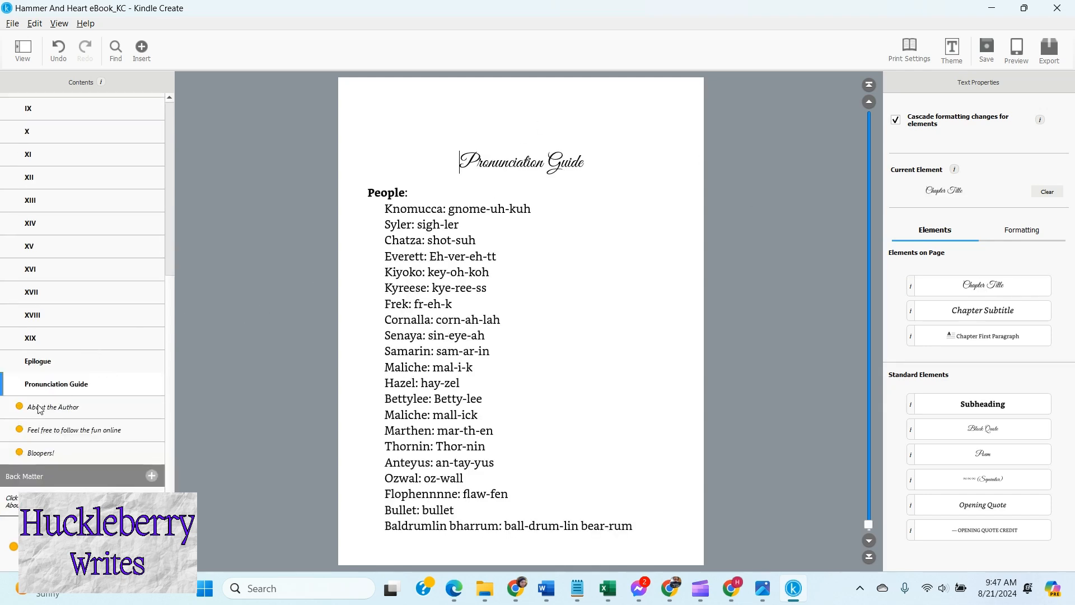
{"action": "left_click", "coordinate": [65, 413]}
{"action": "left_click", "coordinate": [540, 110]}
{"action": "left_click", "coordinate": [995, 286]}
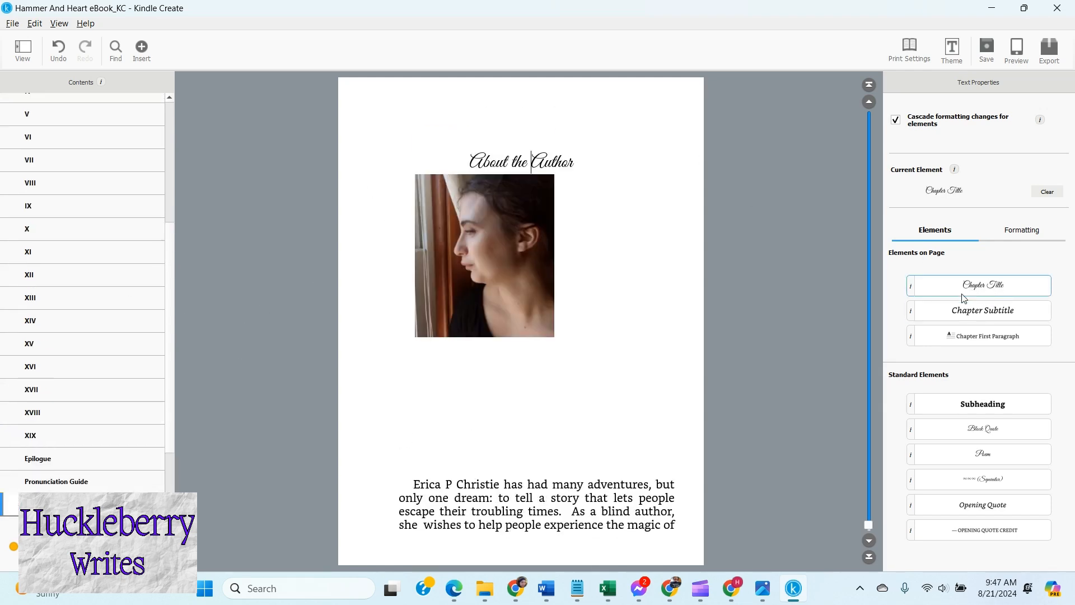
Step: Delete the portrait photo below the About the Author heading, keeping the biography text intact
{"action": "left_click", "coordinate": [492, 257]}
{"action": "key", "text": "Delete"}
{"action": "key", "text": "Delete"}
{"action": "key", "text": "Delete"}
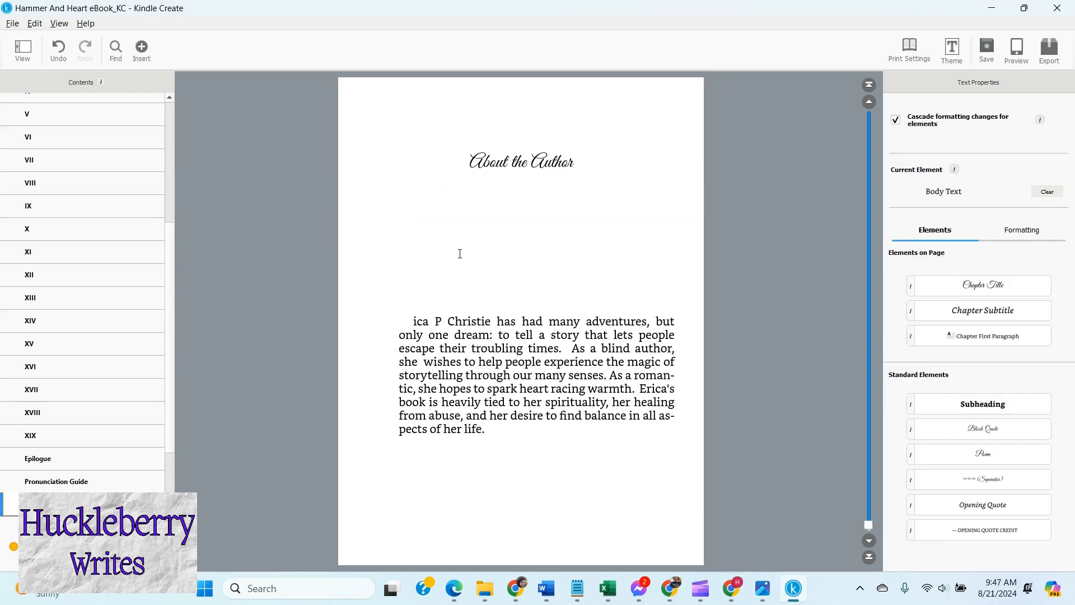
{"action": "key", "text": "ctrl+z"}
{"action": "key", "text": "ctrl+z"}
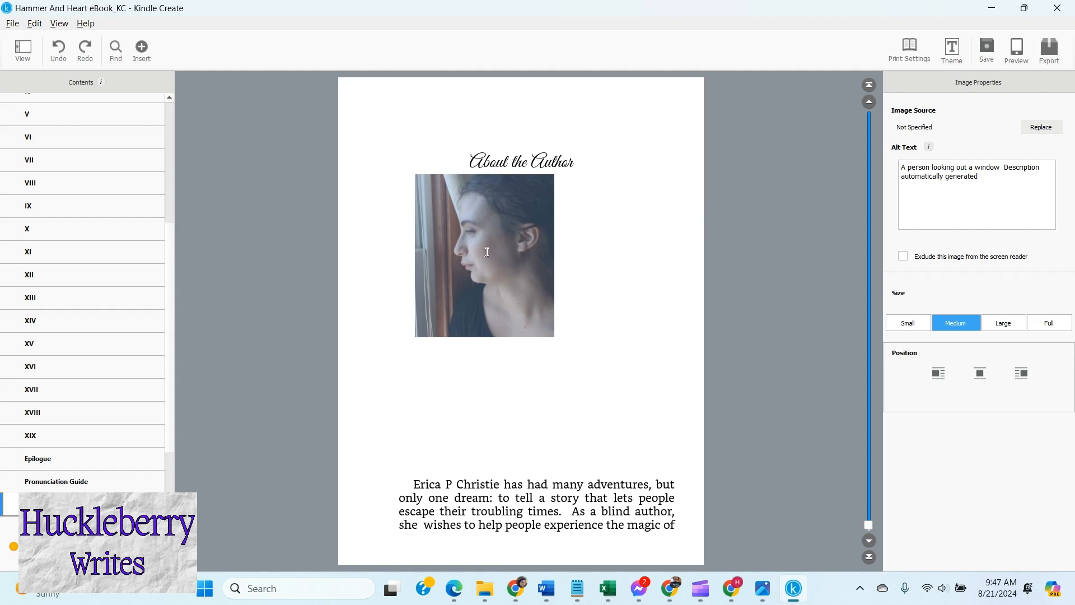
{"action": "key", "text": "Delete"}
Step: Try to remove the blank space between the About the Author heading and the biography paragraph
{"action": "left_click", "coordinate": [589, 171]}
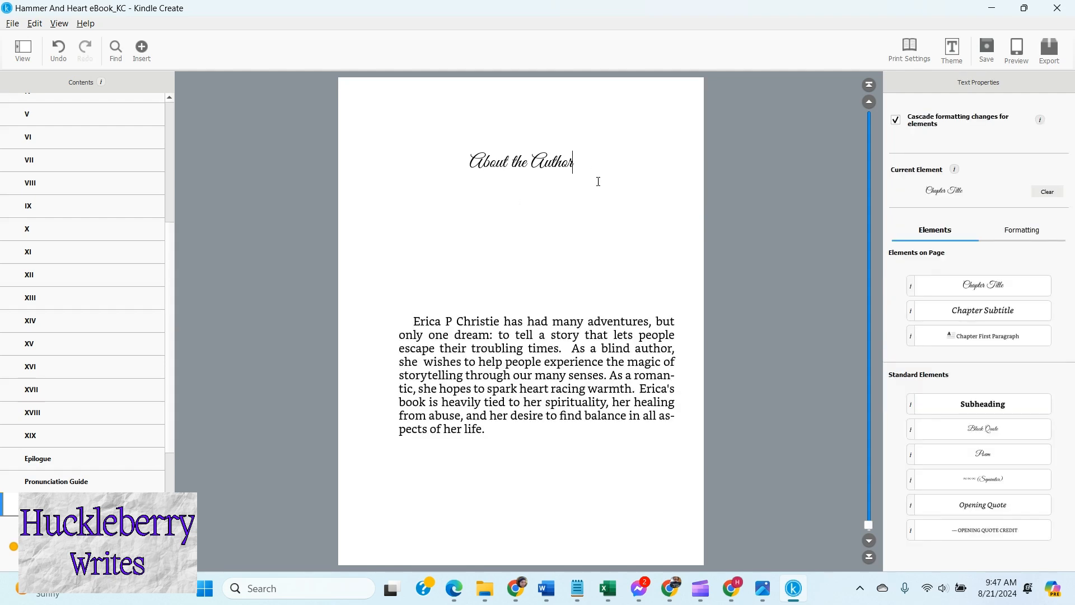
{"action": "left_click", "coordinate": [436, 227]}
{"action": "key", "text": "BackSpace"}
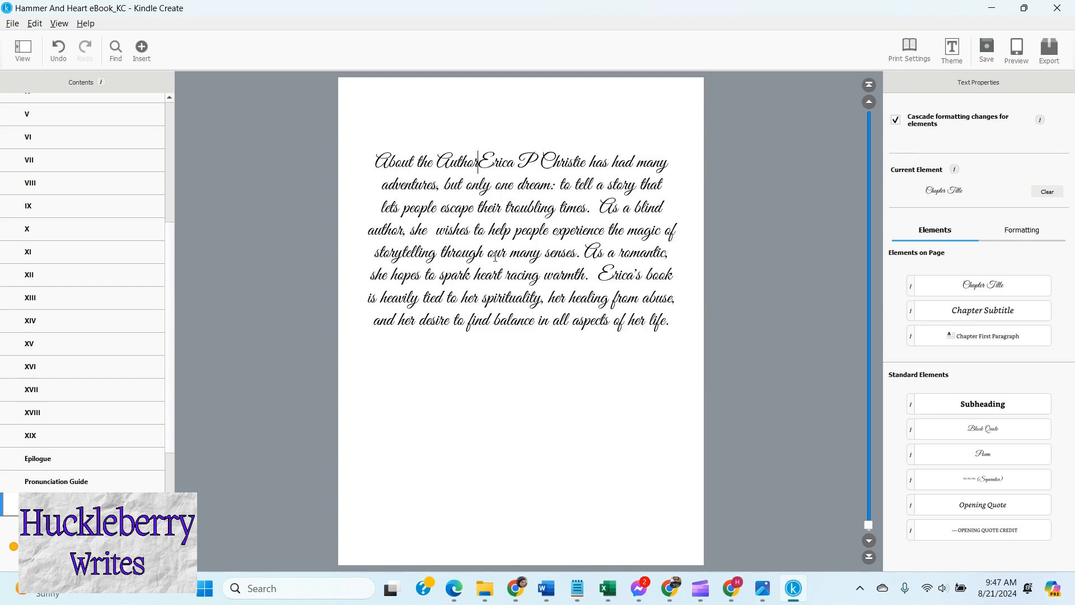
{"action": "key", "text": "ctrl+z"}
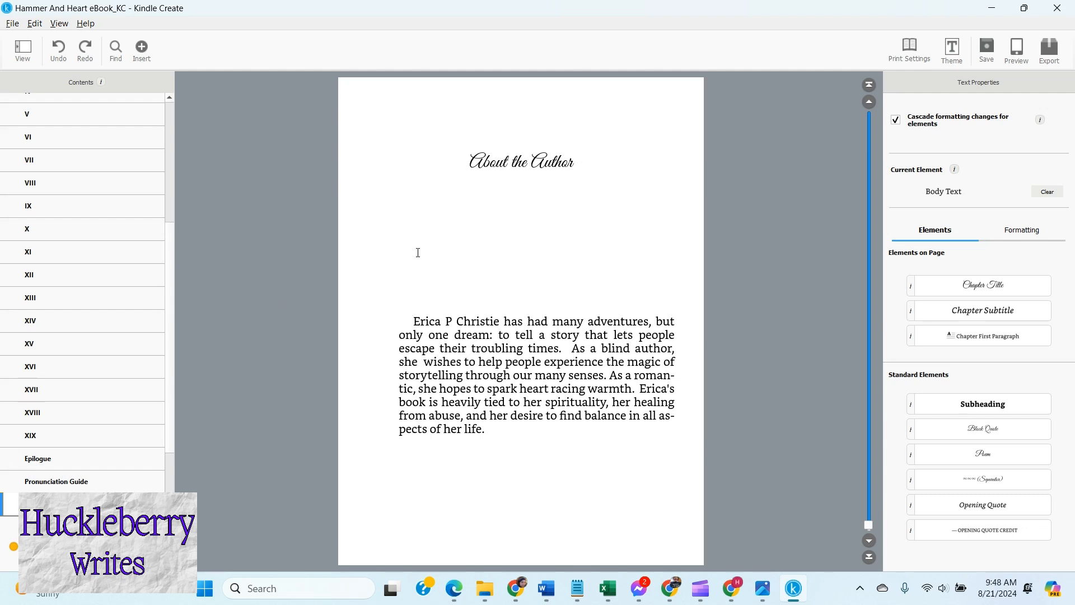
Step: Apply the Chapter Title element to the "Feel free to follow the fun online" heading
{"action": "scroll", "coordinate": [92, 402], "scroll_direction": "down", "scroll_amount": 3}
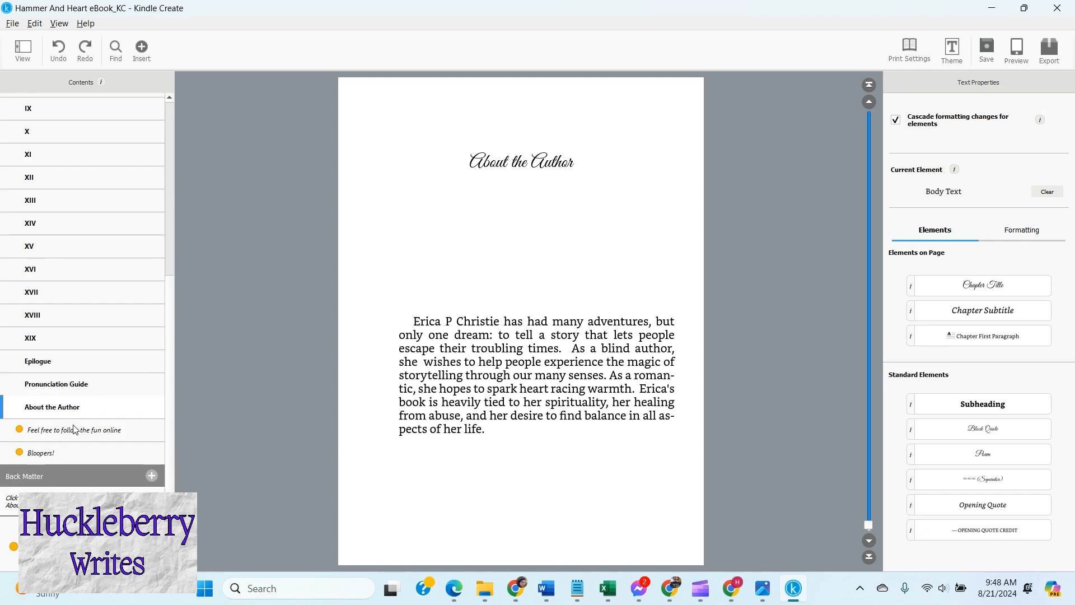
{"action": "left_click", "coordinate": [62, 430]}
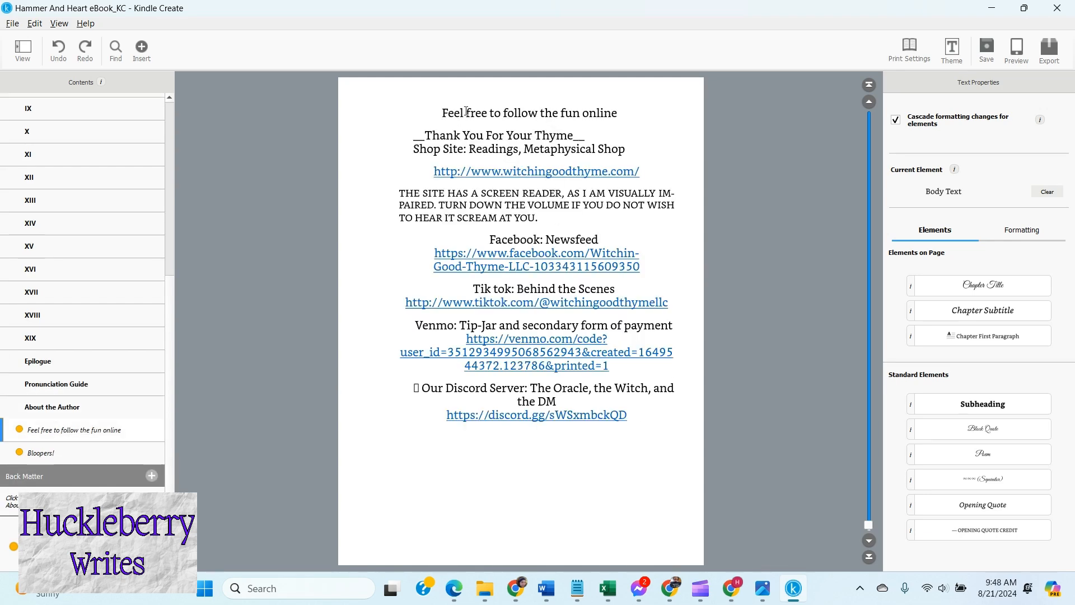
{"action": "left_click", "coordinate": [983, 285]}
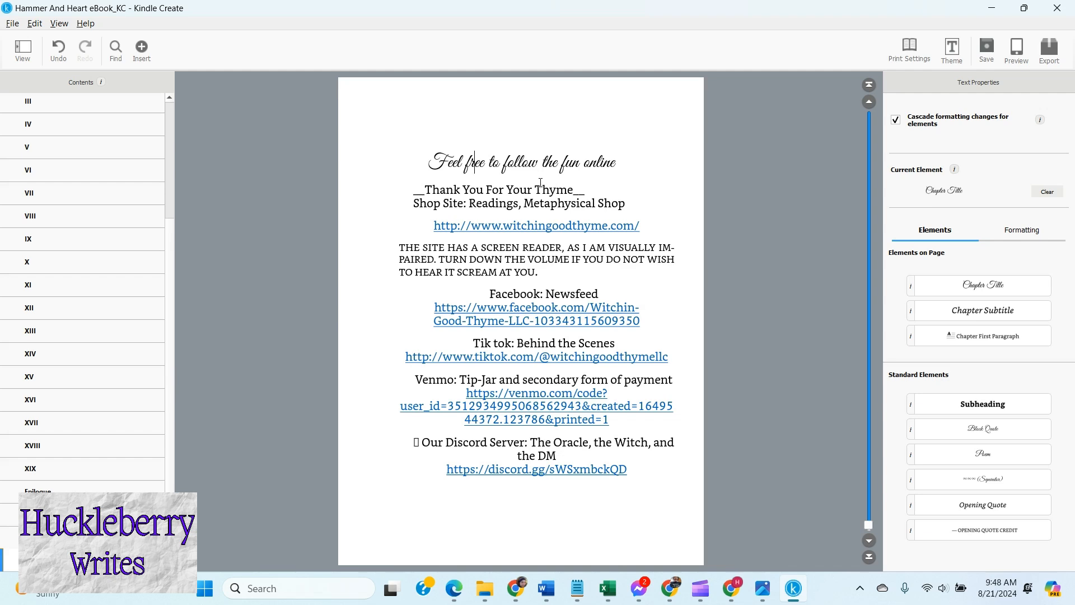
Step: Check the hyperlink editing options available for the shop site link and the Facebook link
{"action": "left_click", "coordinate": [433, 226]}
{"action": "left_click_drag", "start_coordinate": [433, 226], "coordinate": [640, 234]}
{"action": "right_click", "coordinate": [590, 228]}
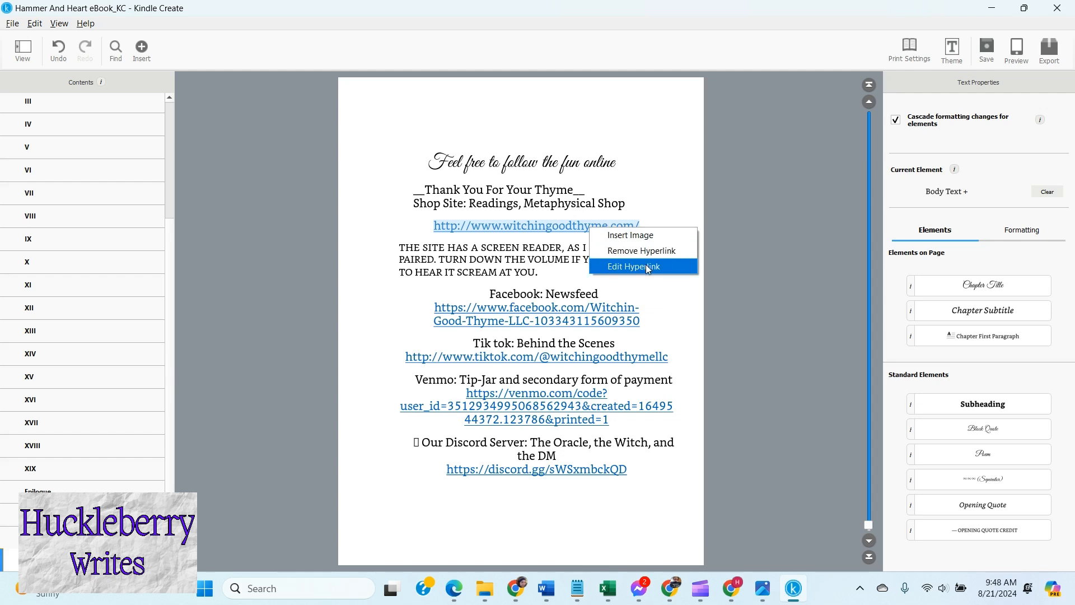
{"action": "left_click", "coordinate": [671, 192]}
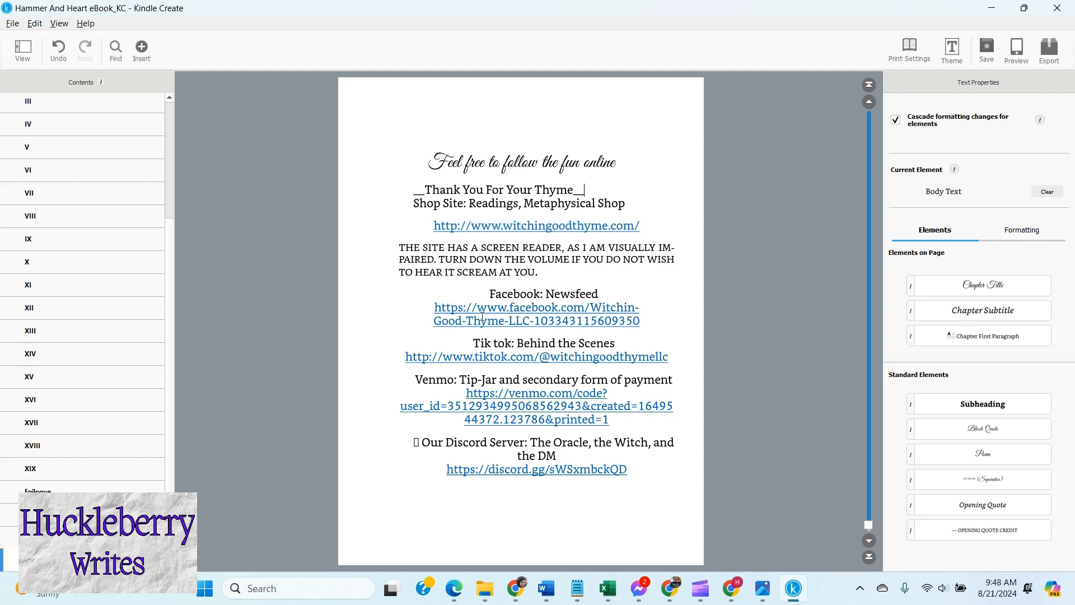
{"action": "left_click_drag", "start_coordinate": [435, 306], "coordinate": [645, 321]}
{"action": "right_click", "coordinate": [577, 315]}
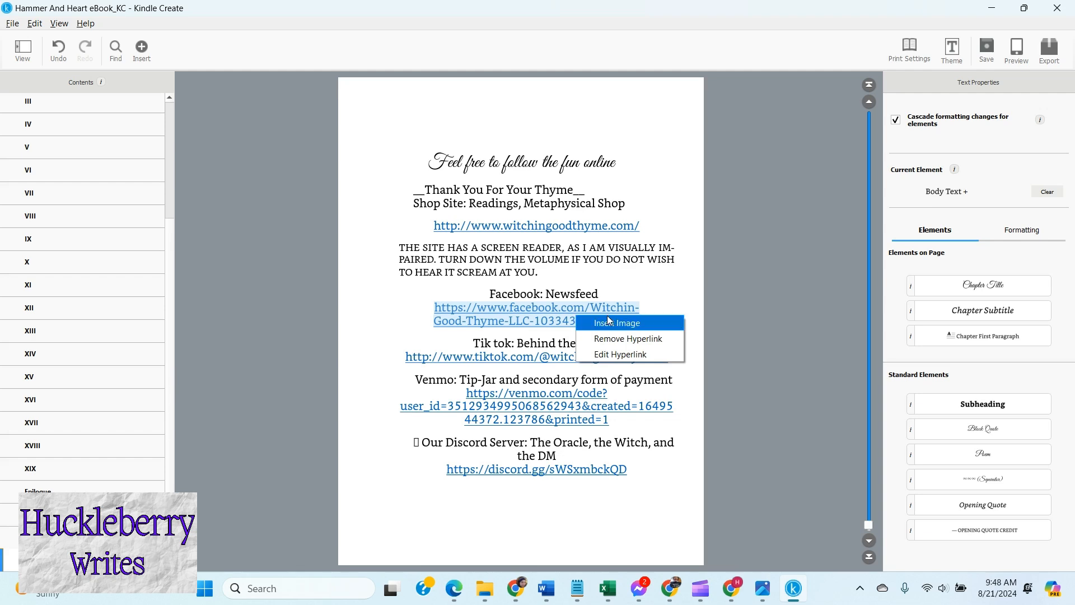
{"action": "left_click", "coordinate": [765, 269]}
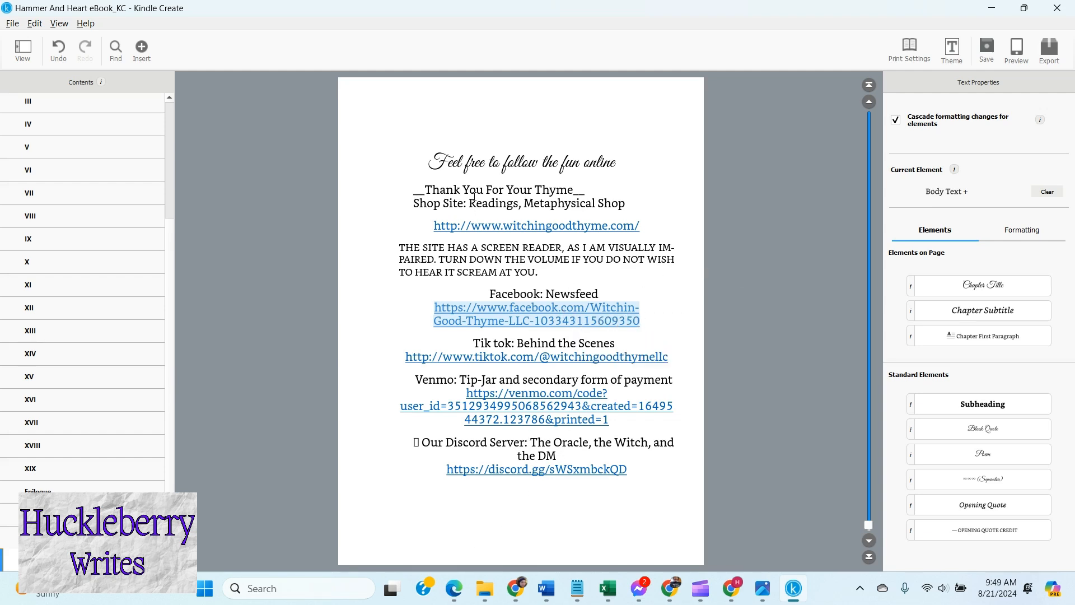
Step: Center the "Thank You For Your Thyme" and "Shop Site: Readings, Metaphysical Shop" lines
{"action": "left_click_drag", "start_coordinate": [406, 190], "coordinate": [635, 205]}
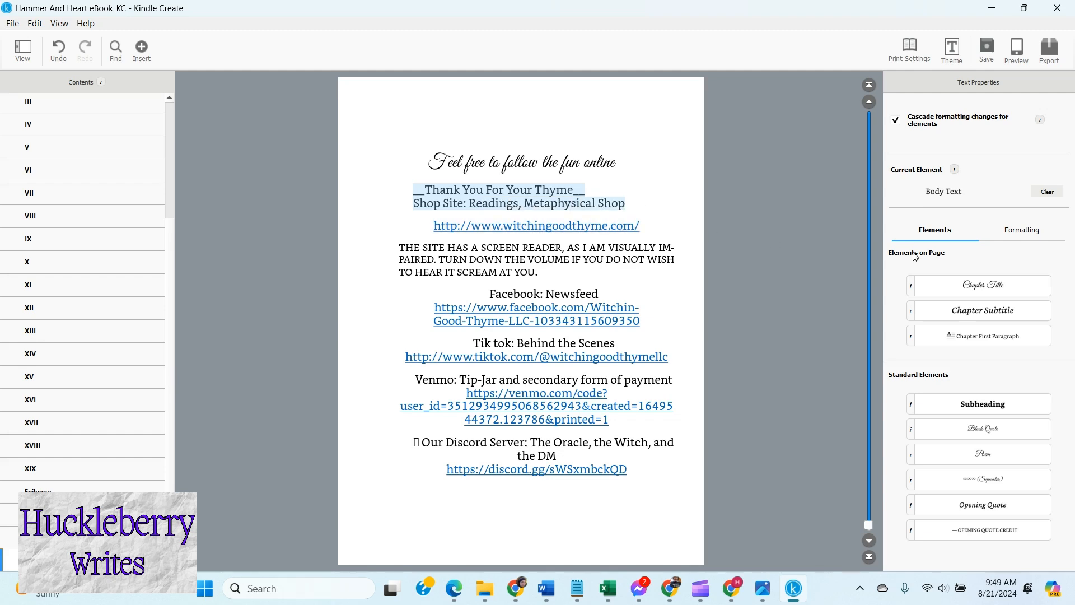
{"action": "left_click", "coordinate": [1032, 236]}
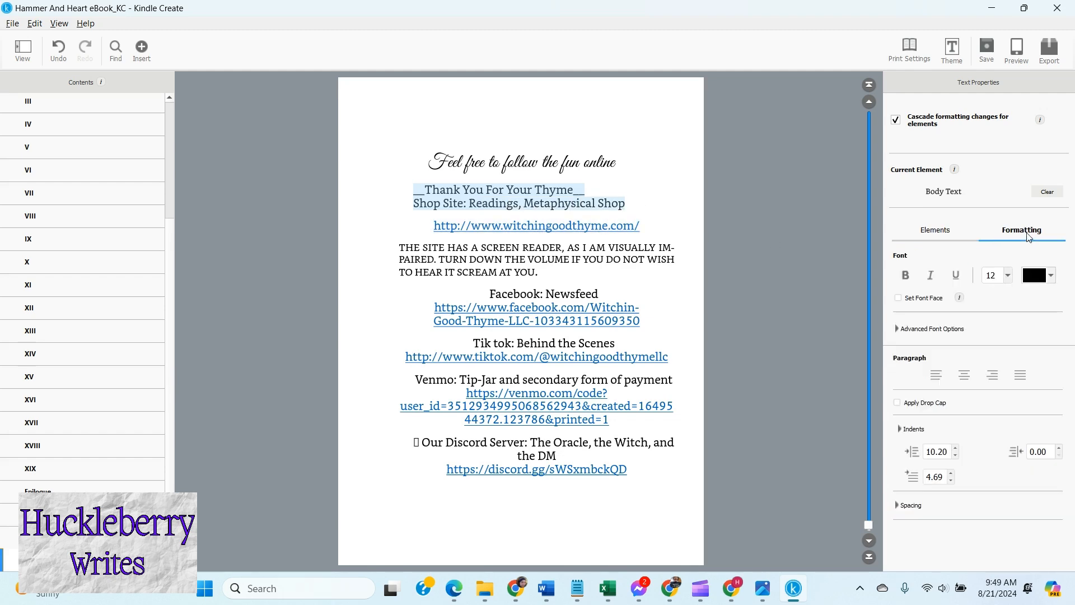
{"action": "left_click", "coordinate": [964, 376]}
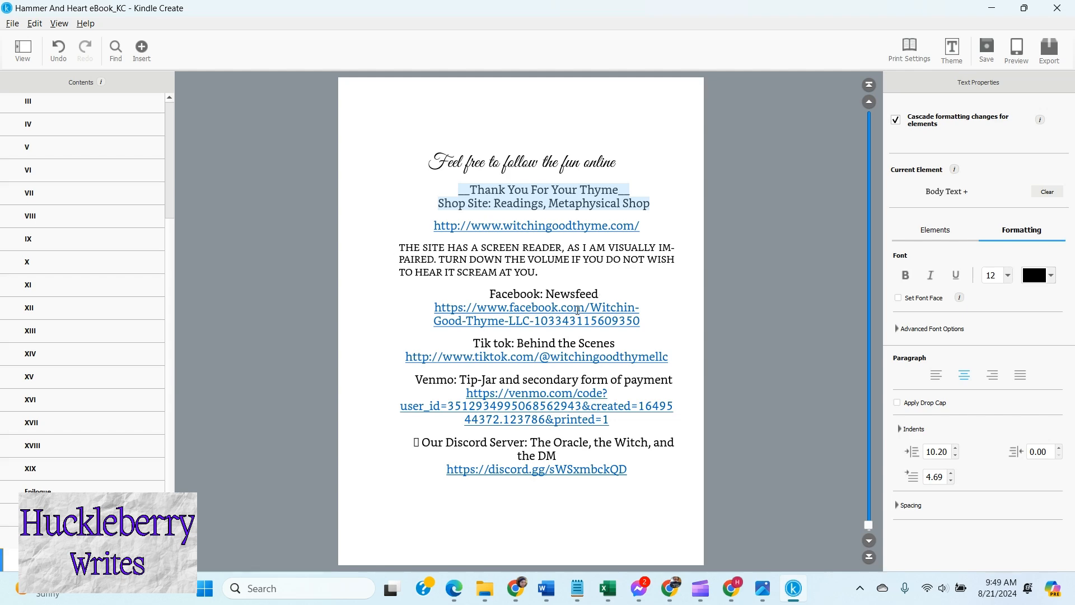
Step: Apply the Chapter Title element to the "Bloopers!" heading
{"action": "scroll", "coordinate": [749, 186], "scroll_direction": "down", "scroll_amount": 3}
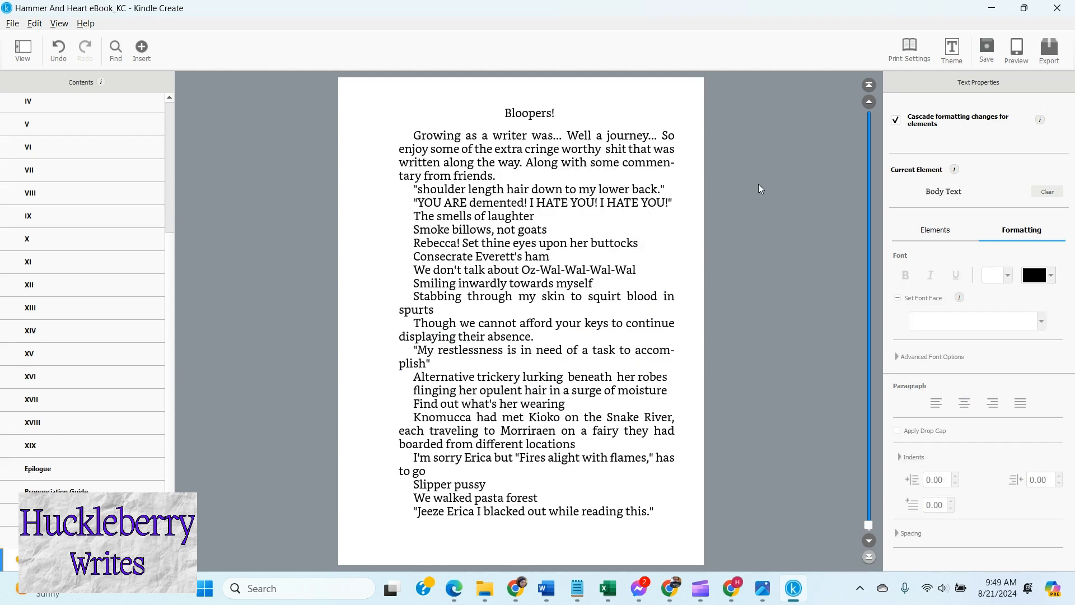
{"action": "left_click_drag", "start_coordinate": [505, 113], "coordinate": [555, 114]}
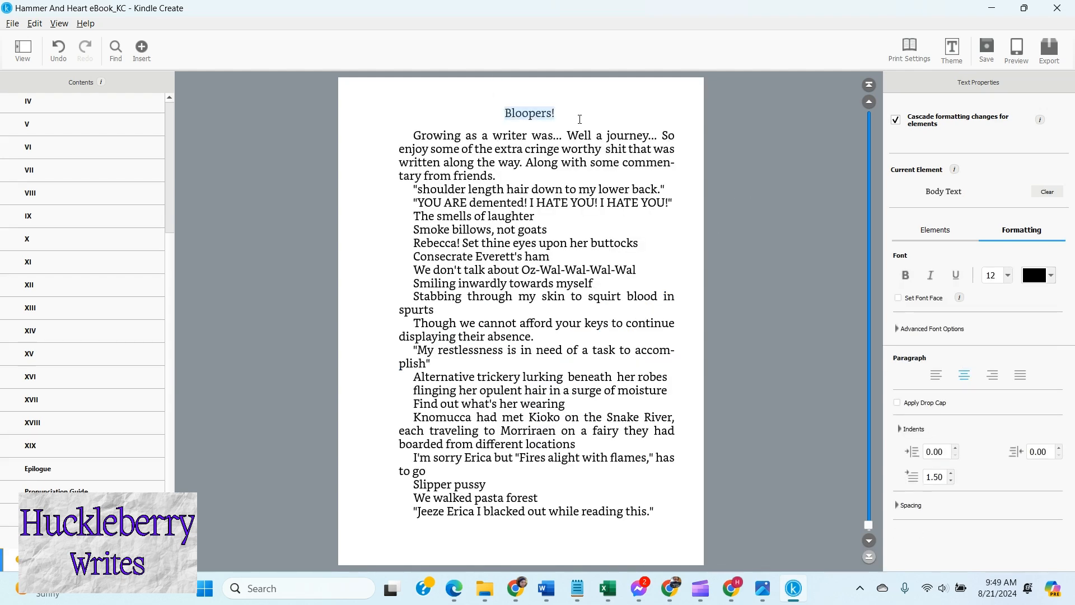
{"action": "left_click", "coordinate": [958, 240]}
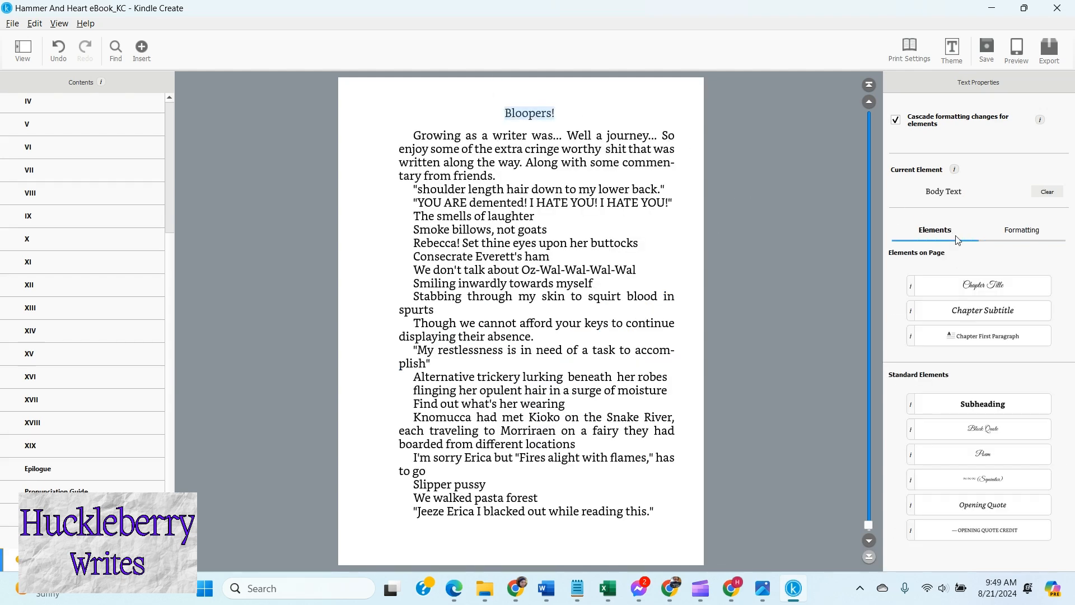
{"action": "left_click", "coordinate": [982, 285]}
{"action": "left_click", "coordinate": [615, 158]}
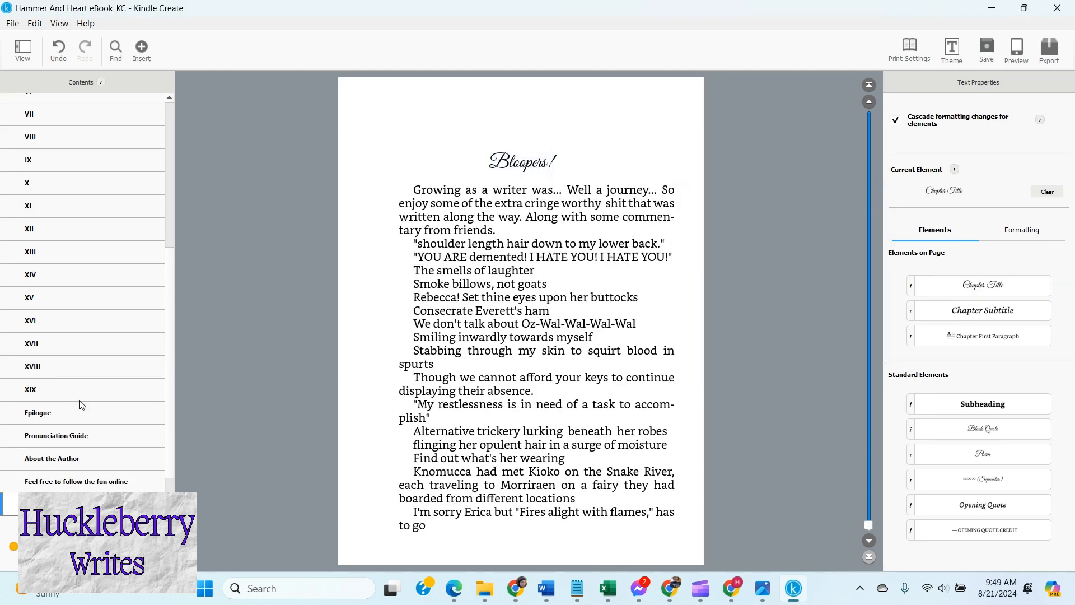
Step: Review the formatting of the opening pages of chapters I and II
{"action": "scroll", "coordinate": [78, 443], "scroll_direction": "up", "scroll_amount": 6}
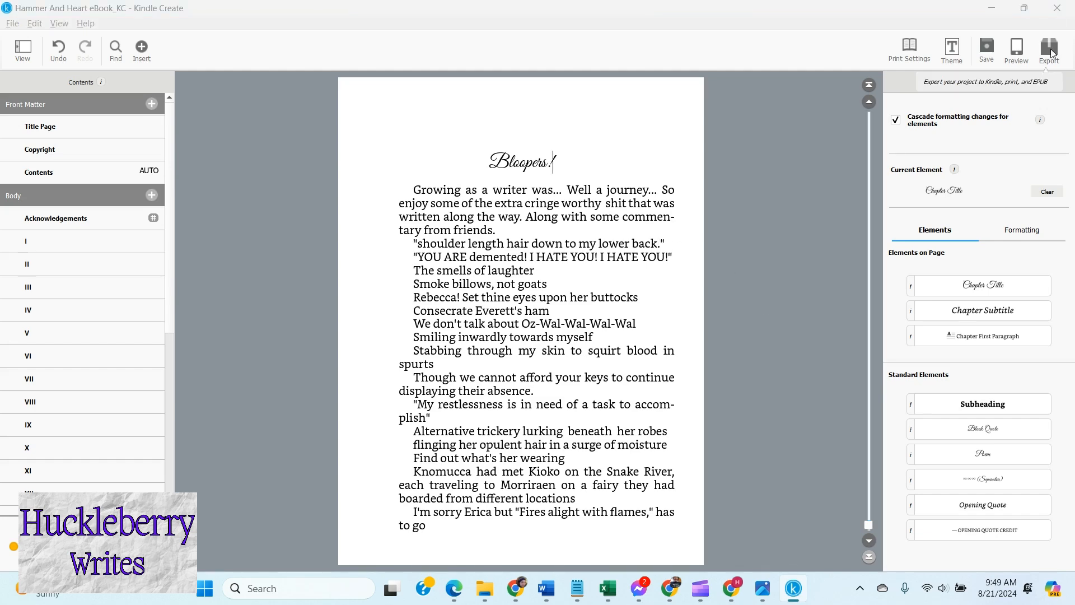
{"action": "scroll", "coordinate": [541, 235], "scroll_direction": "up", "scroll_amount": 1}
{"action": "scroll", "coordinate": [50, 195], "scroll_direction": "up", "scroll_amount": 5}
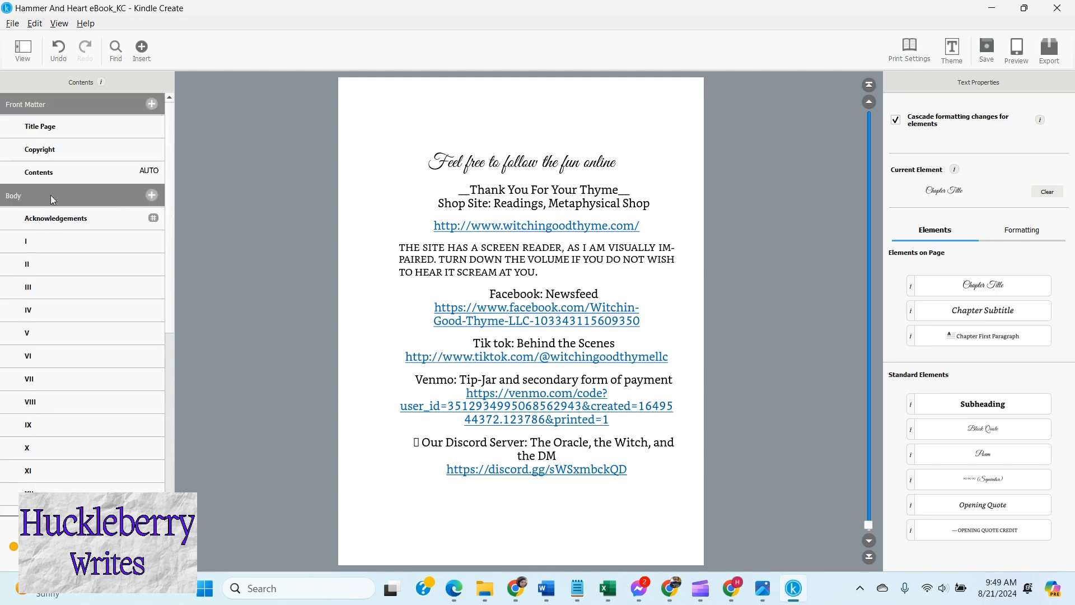
{"action": "left_click", "coordinate": [41, 246]}
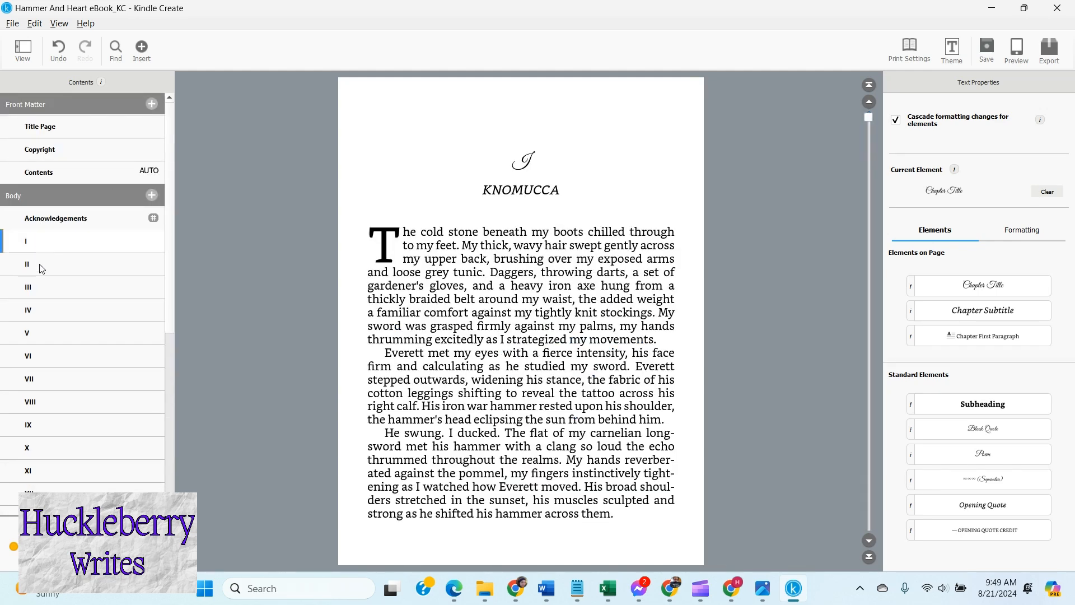
{"action": "left_click", "coordinate": [41, 268]}
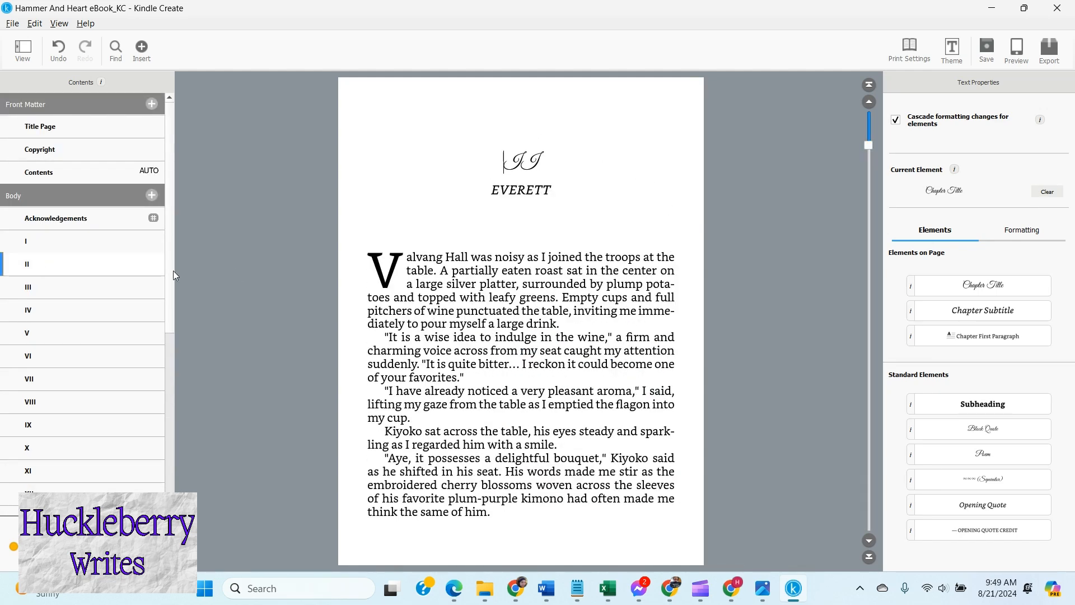
Step: Apply the Chapter Subtitle element to the "EVERETT" line under the chapter IV heading
{"action": "left_click", "coordinate": [67, 288]}
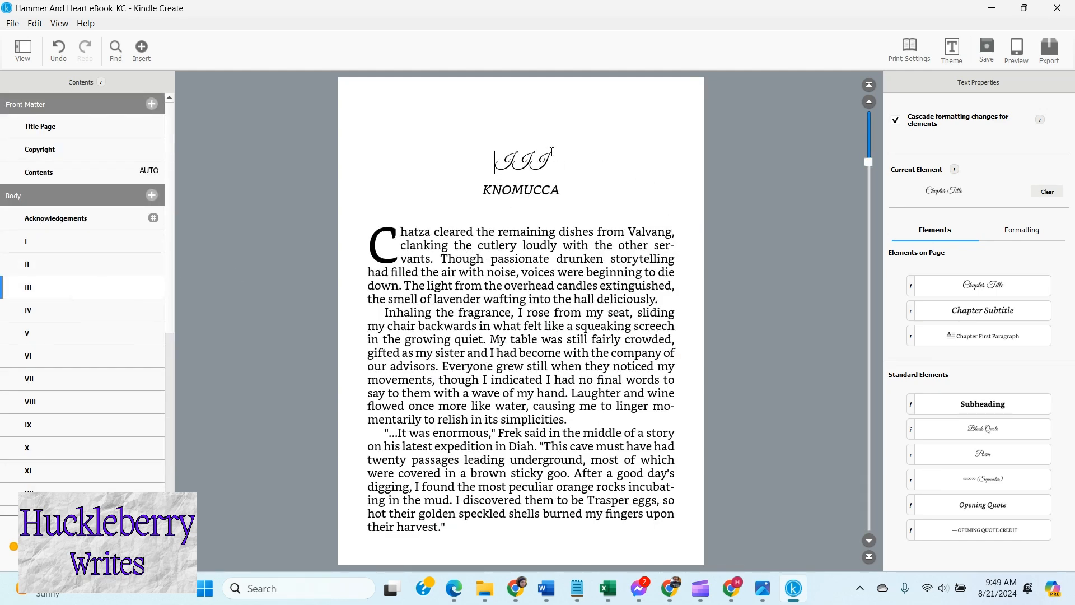
{"action": "left_click", "coordinate": [61, 309]}
{"action": "left_click", "coordinate": [531, 192]}
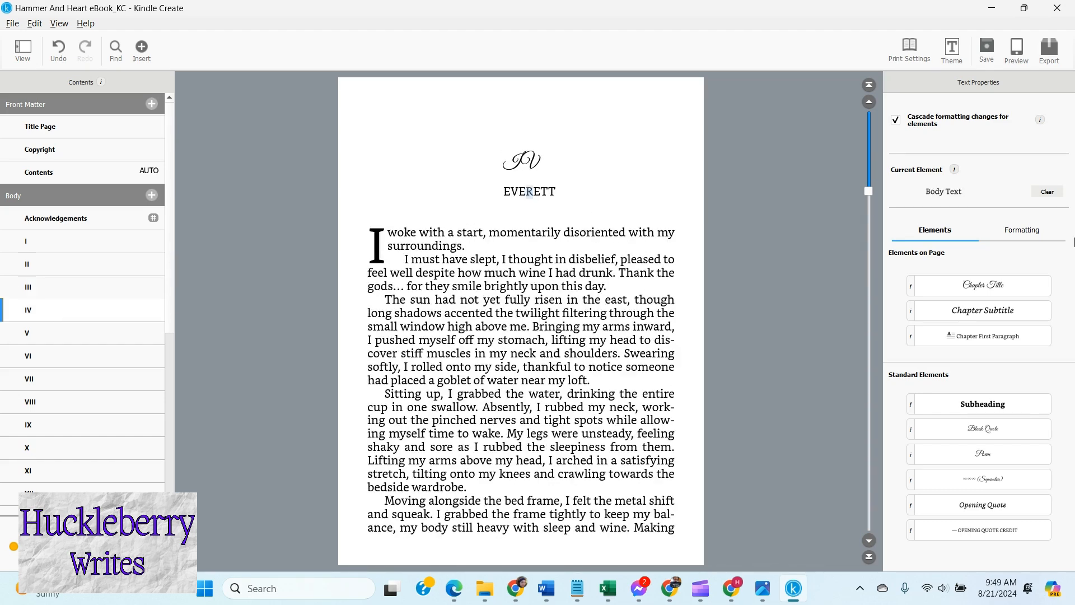
{"action": "left_click", "coordinate": [987, 314]}
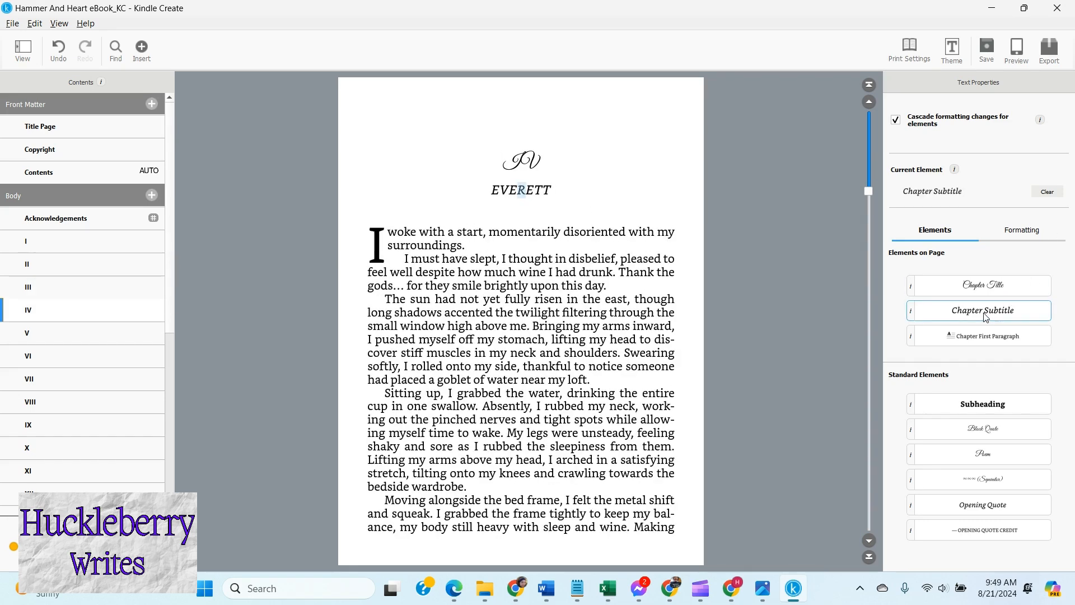
Step: Apply the Chapter Subtitle element to the "KNOMUCCA" line under the chapter V heading
{"action": "left_click", "coordinate": [70, 340]}
{"action": "left_click", "coordinate": [543, 193]}
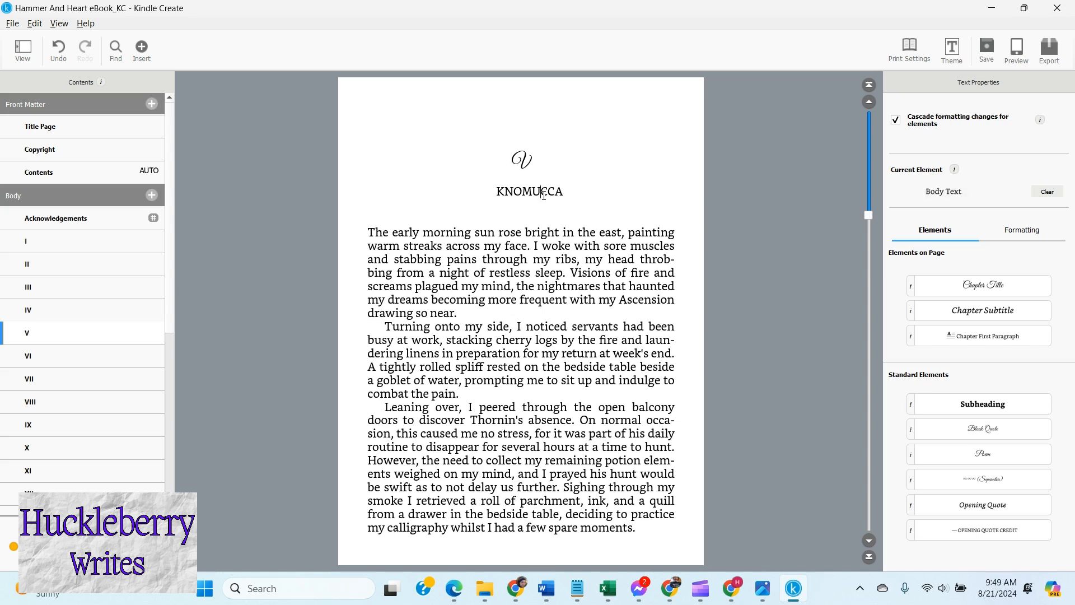
{"action": "left_click", "coordinate": [980, 313]}
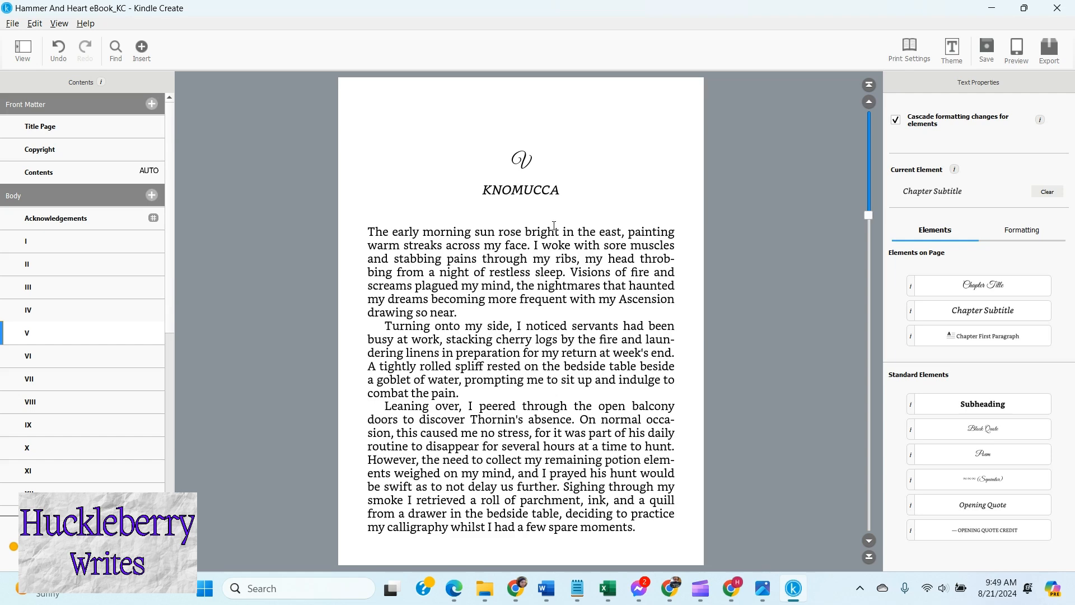
Step: Review the font, paragraph, indent and spacing options for the chapter V title
{"action": "scroll", "coordinate": [553, 226], "scroll_direction": "down", "scroll_amount": 1}
{"action": "scroll", "coordinate": [553, 225], "scroll_direction": "up", "scroll_amount": 1}
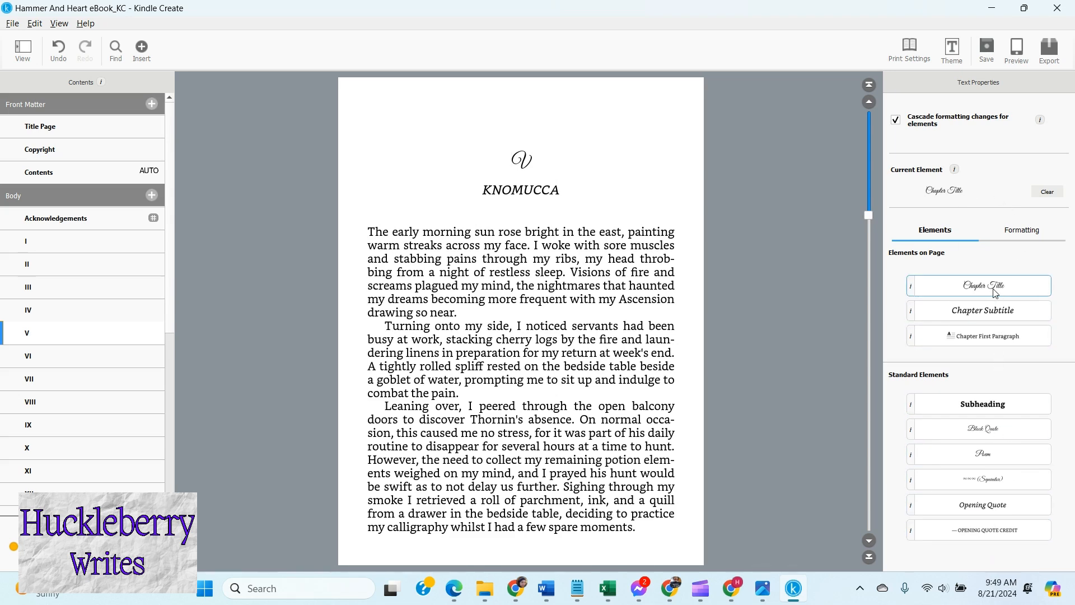
{"action": "left_click", "coordinate": [1016, 238]}
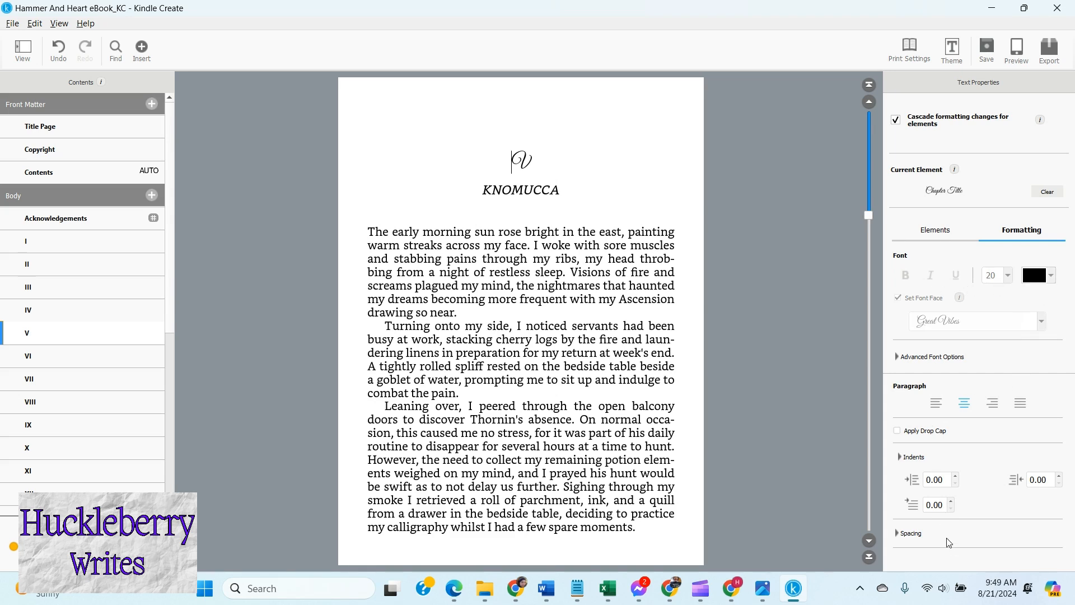
{"action": "left_click", "coordinate": [899, 535]}
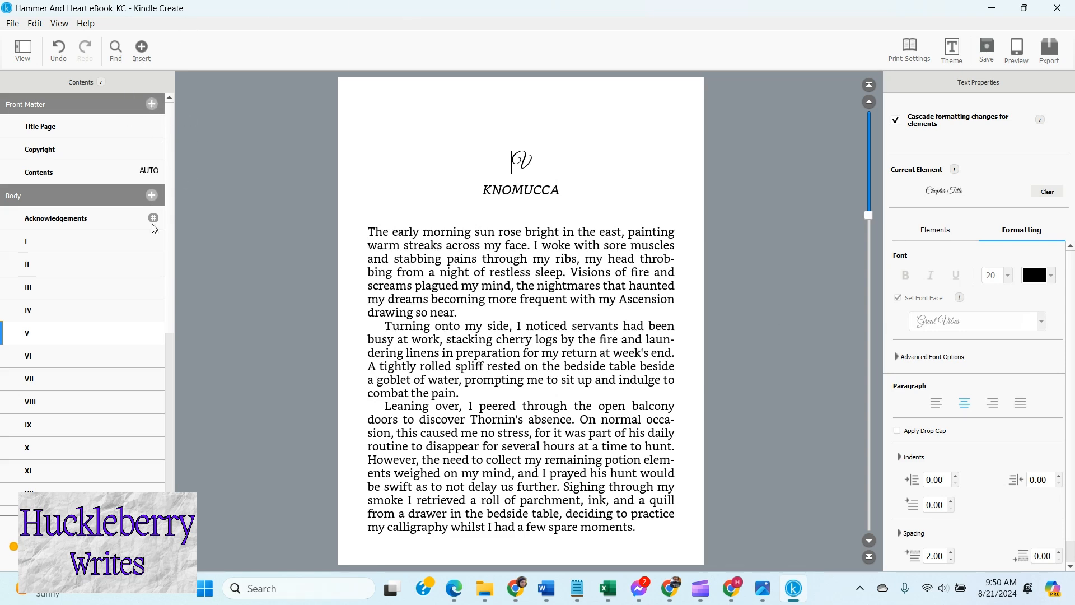
Step: Check which page types can be added to the body and the back matter, without adding any
{"action": "left_click", "coordinate": [153, 196]}
{"action": "left_click", "coordinate": [266, 178]}
{"action": "scroll", "coordinate": [282, 255], "scroll_direction": "down", "scroll_amount": 4}
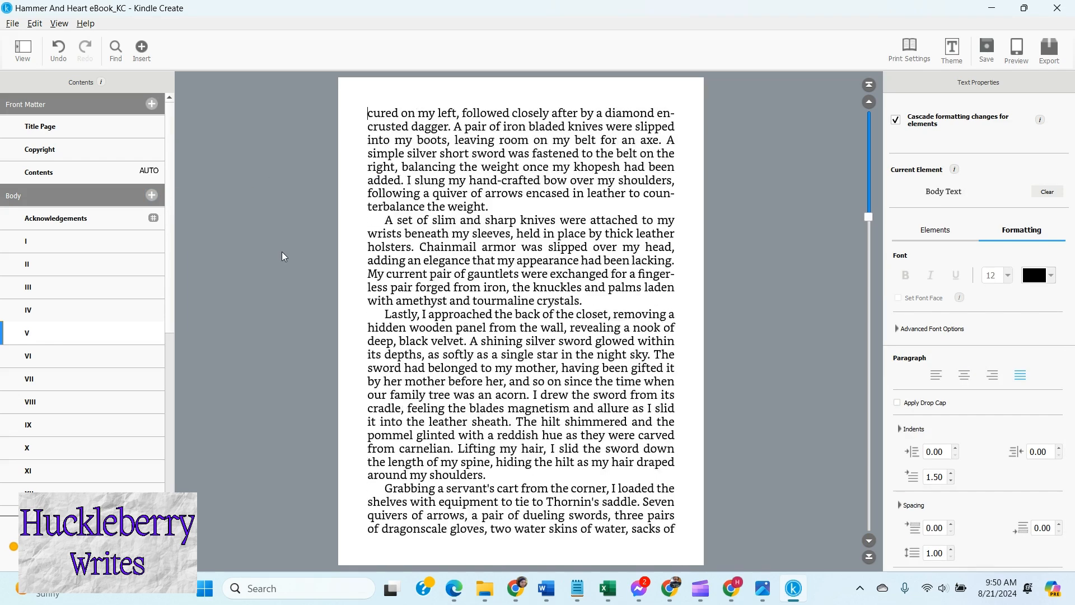
{"action": "scroll", "coordinate": [134, 333], "scroll_direction": "down", "scroll_amount": 5}
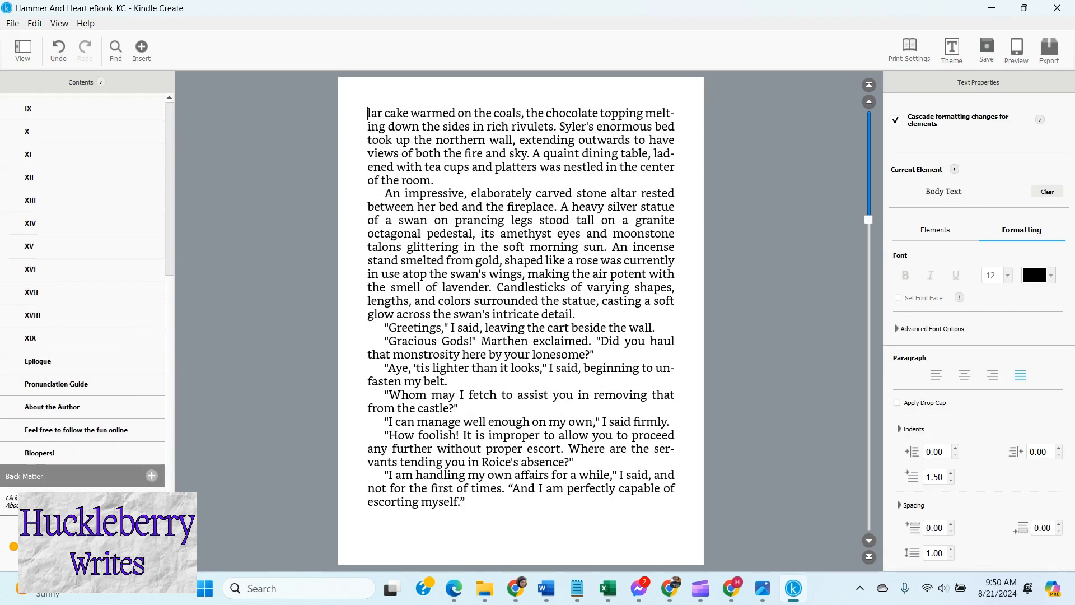
{"action": "left_click", "coordinate": [153, 475]}
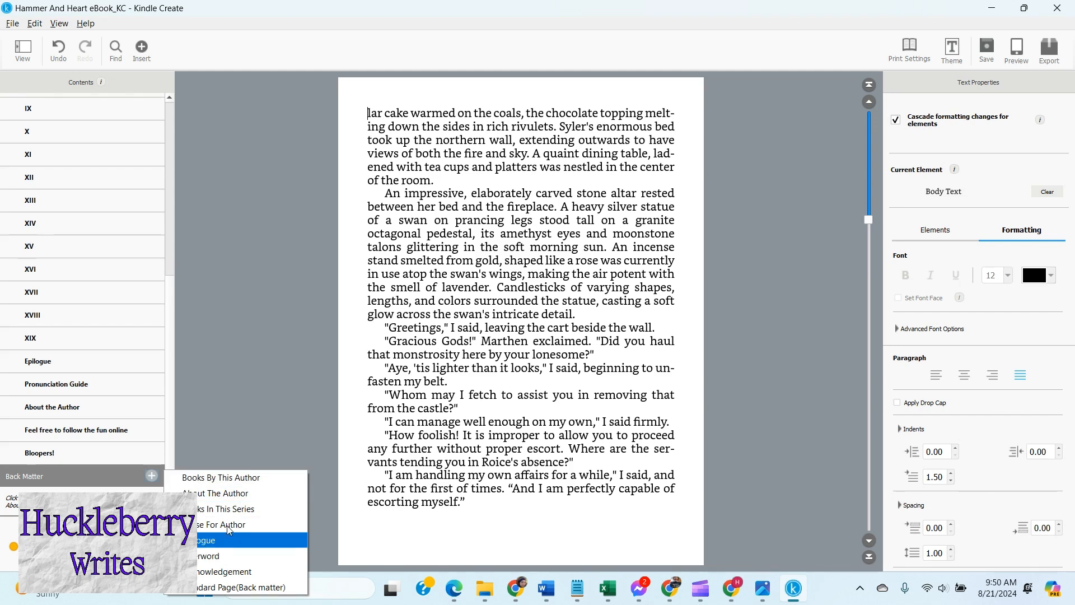
{"action": "left_click", "coordinate": [236, 340]}
{"action": "scroll", "coordinate": [423, 270], "scroll_direction": "up", "scroll_amount": 4}
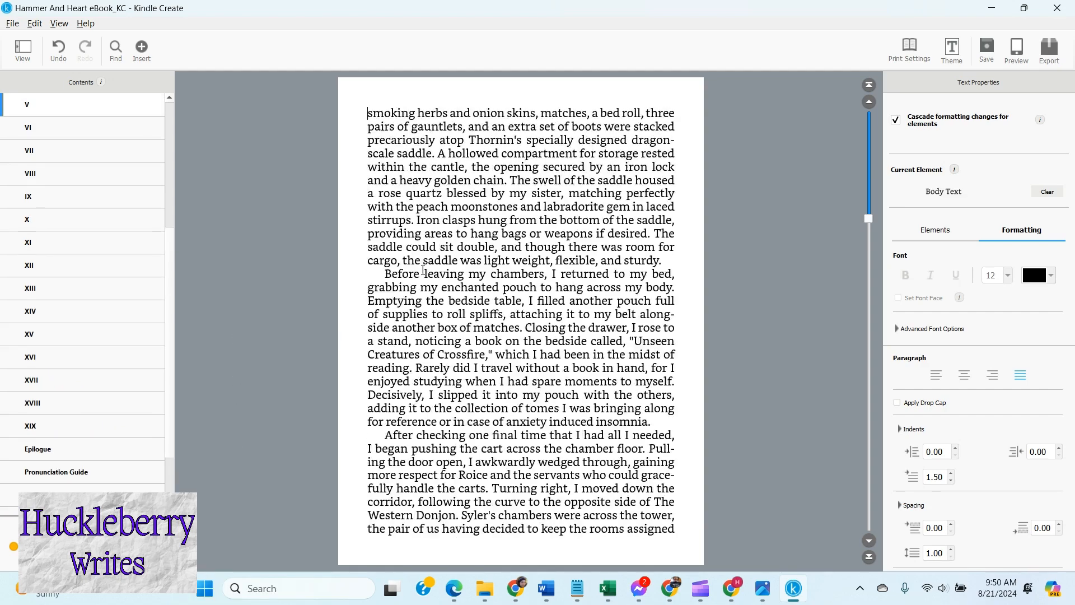
{"action": "scroll", "coordinate": [416, 281], "scroll_direction": "down", "scroll_amount": 7}
{"action": "scroll", "coordinate": [417, 281], "scroll_direction": "up", "scroll_amount": 1}
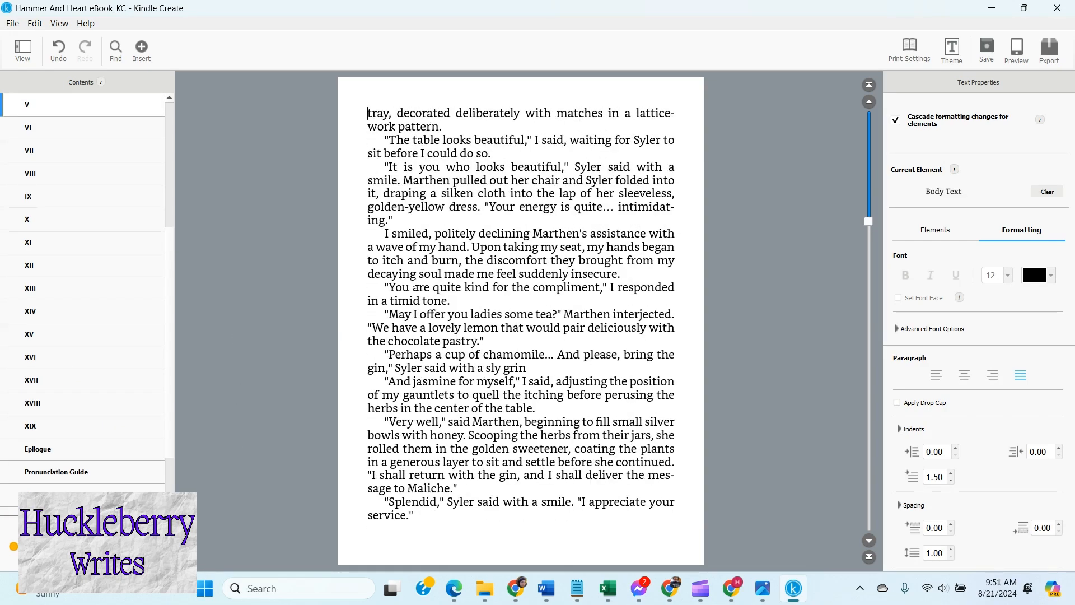
{"action": "scroll", "coordinate": [775, 185], "scroll_direction": "up", "scroll_amount": 3}
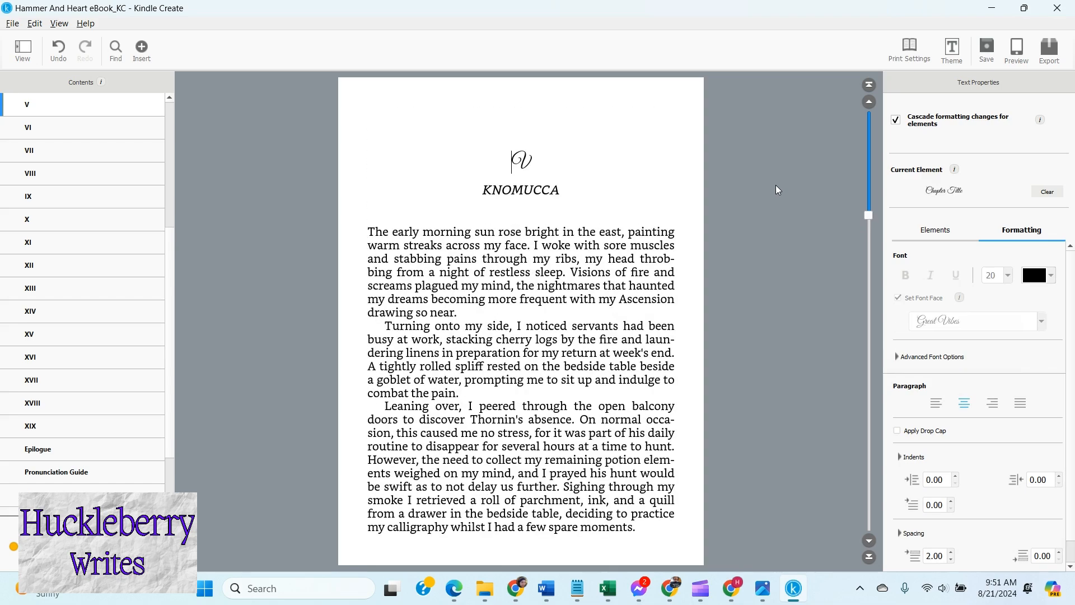
Step: Preview the book on the tablet device and page forward from chapter IV into chapter V
{"action": "left_click", "coordinate": [1021, 50]}
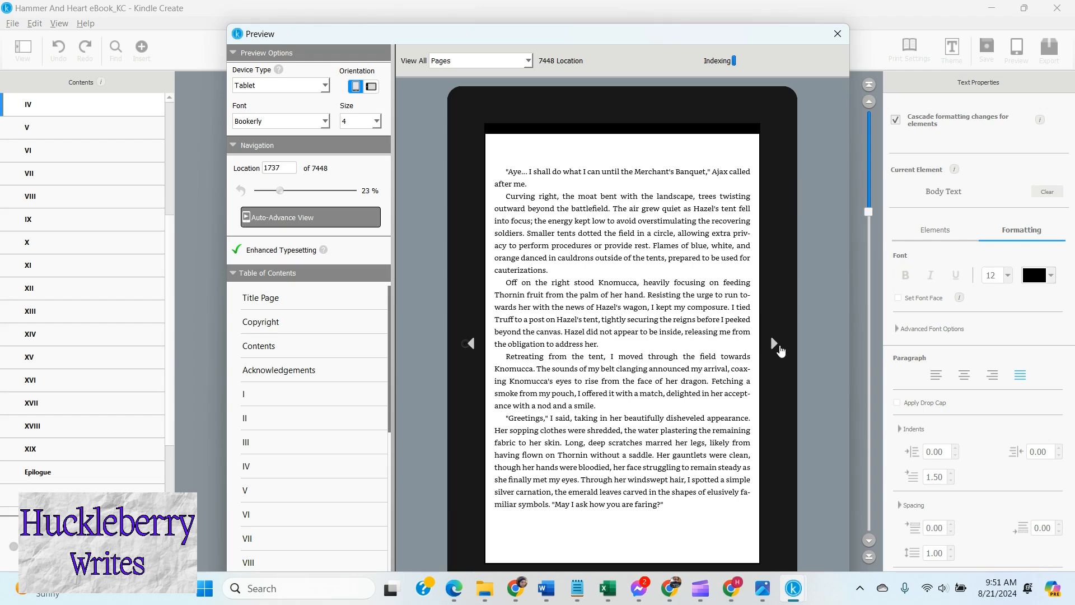
{"action": "left_click", "coordinate": [776, 344]}
{"action": "left_click", "coordinate": [775, 345]}
{"action": "left_click", "coordinate": [775, 345]}
{"action": "left_click", "coordinate": [775, 345]}
{"action": "left_click", "coordinate": [775, 344]}
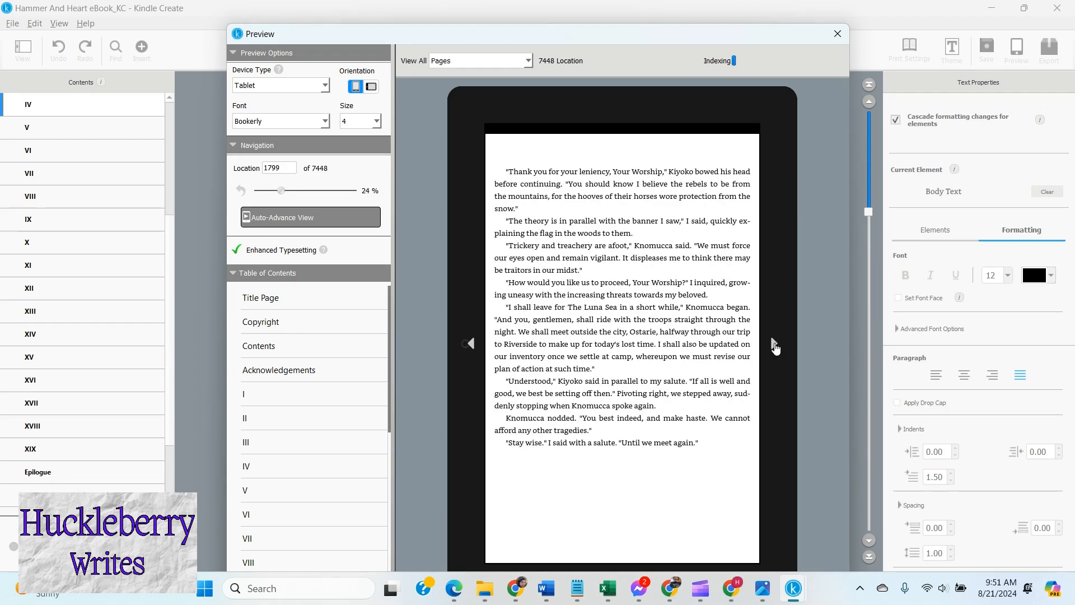
{"action": "left_click", "coordinate": [775, 345]}
{"action": "left_click", "coordinate": [775, 345]}
{"action": "left_click", "coordinate": [775, 345]}
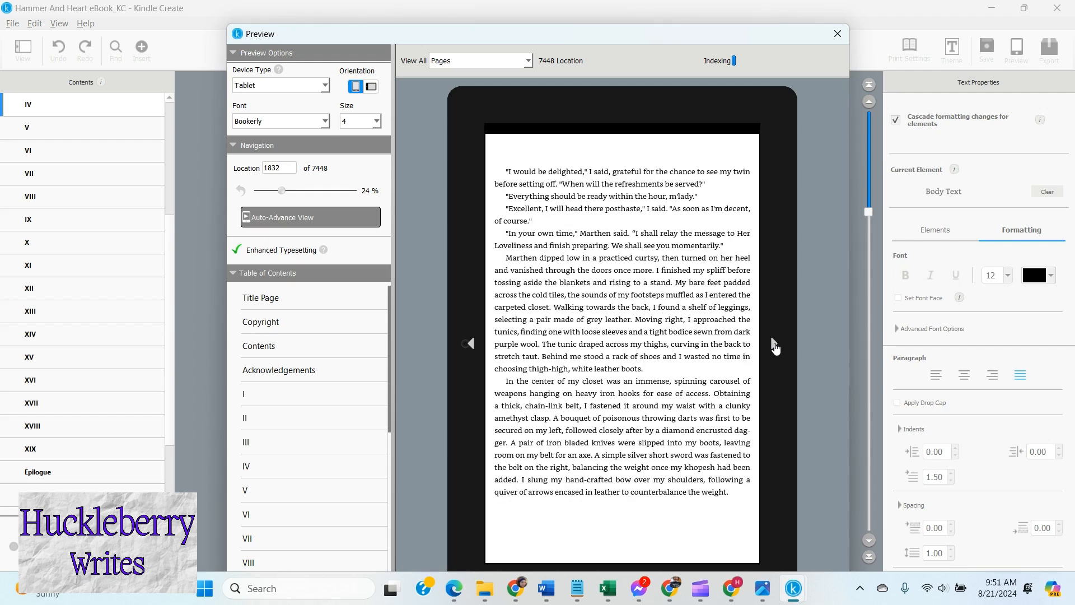
{"action": "left_click", "coordinate": [775, 345]}
{"action": "left_click", "coordinate": [775, 345]}
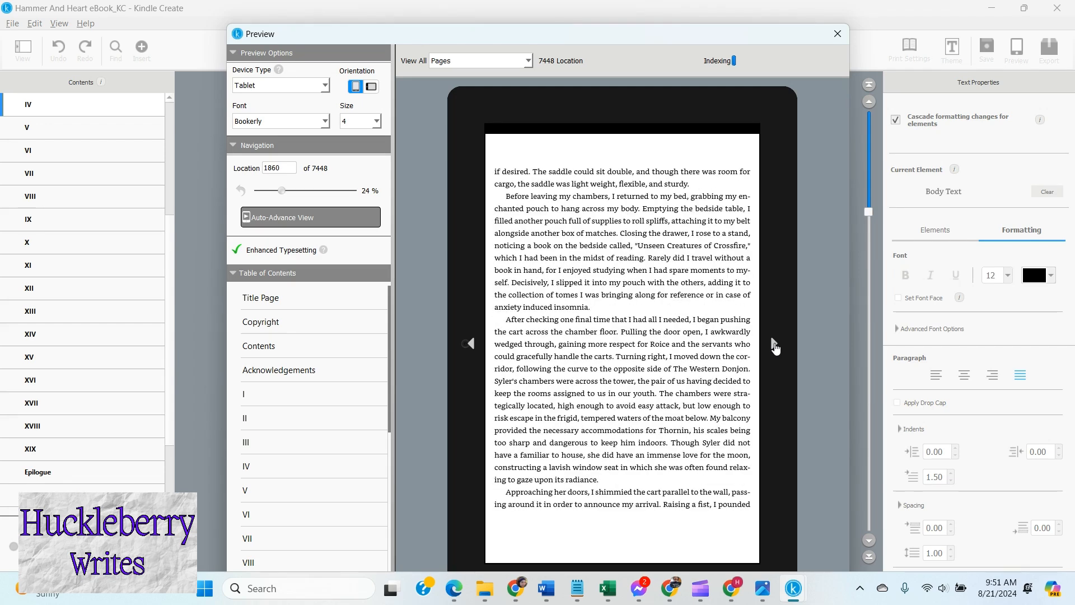
{"action": "left_click", "coordinate": [776, 345]}
Step: Jump to the Epilogue in the book preview, examine its pages and close the preview
{"action": "scroll", "coordinate": [325, 459], "scroll_direction": "down", "scroll_amount": 5}
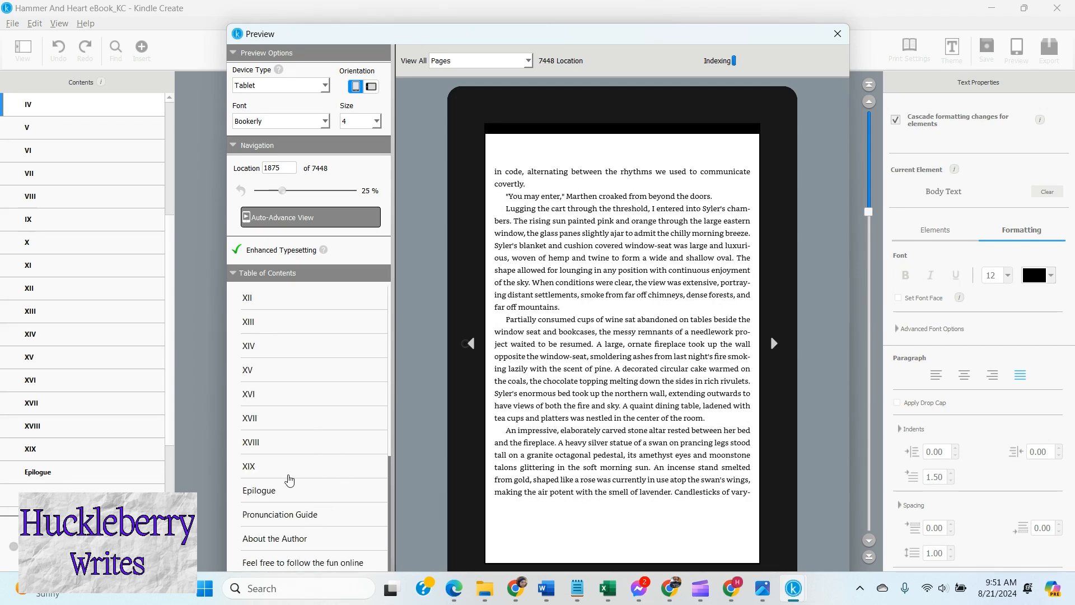
{"action": "left_click", "coordinate": [286, 488]}
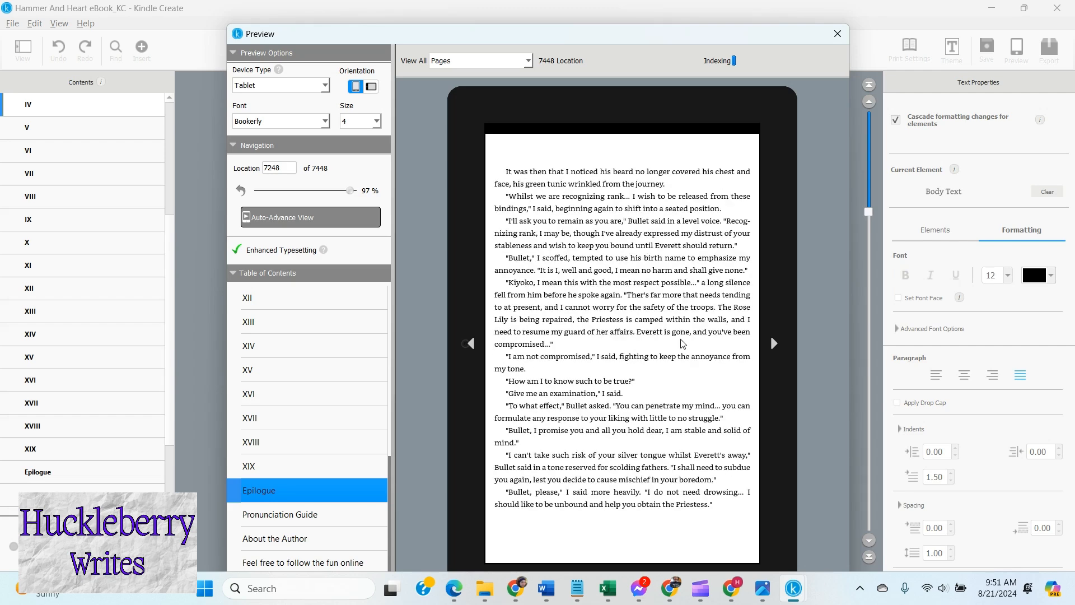
{"action": "left_click", "coordinate": [837, 34]}
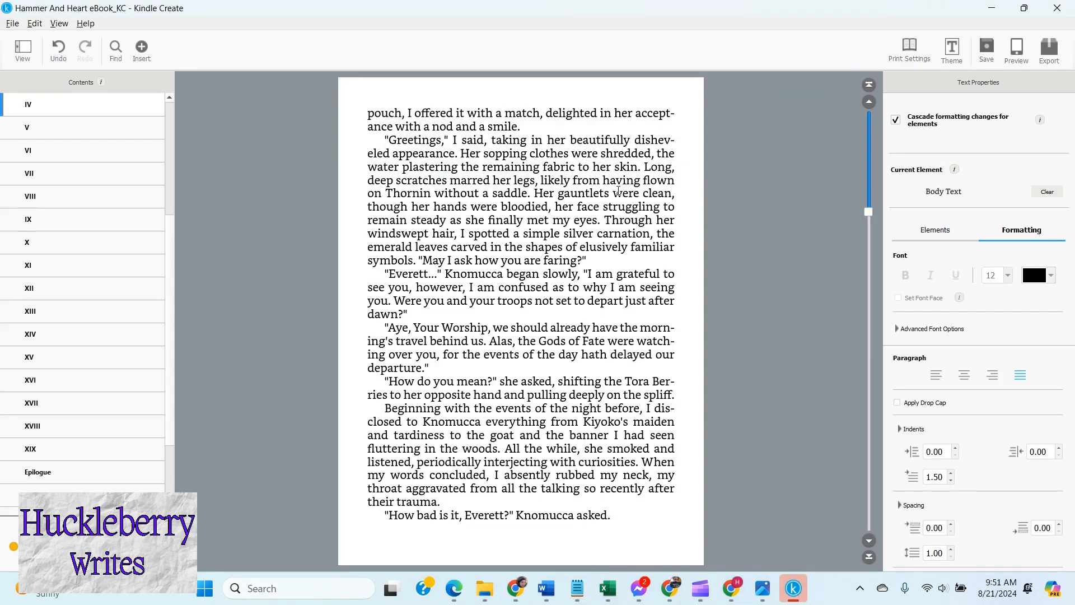